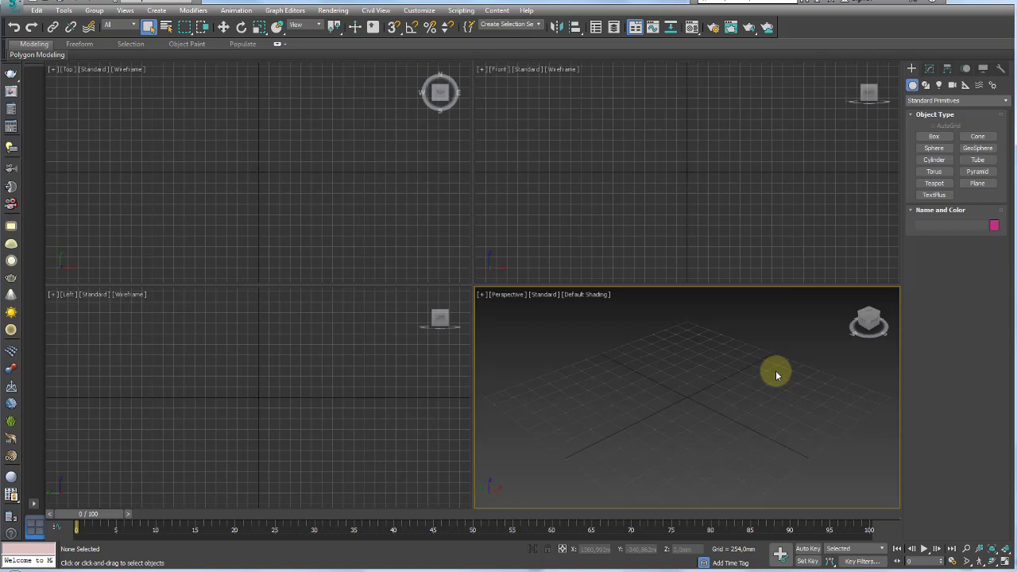
Show the sliding-gate drawing with its slatted panel and profile sketches in Windows Photo Viewer.
click(480, 547)
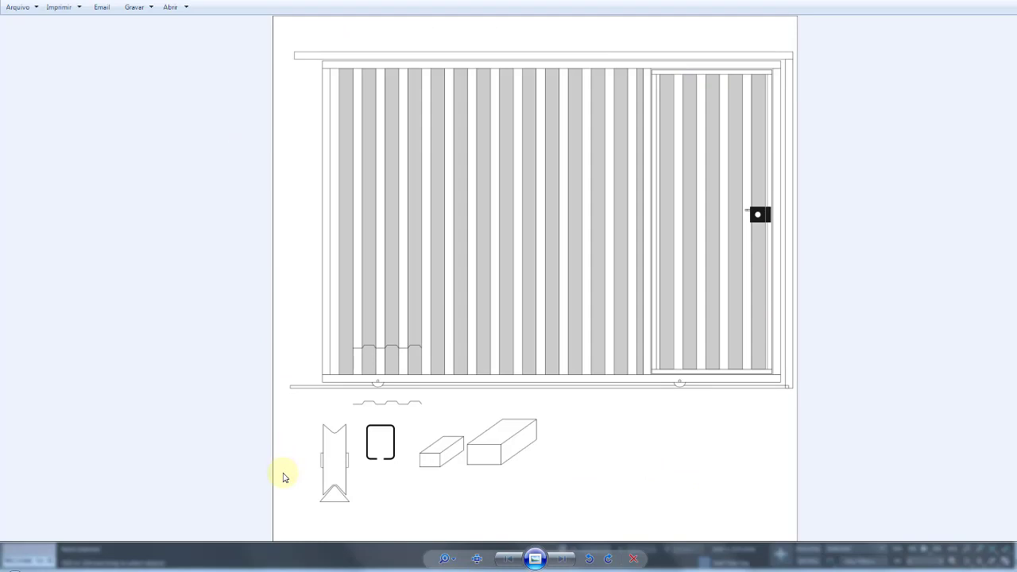
Switch to medidas.cdr in CorelDRAW and pan and zoom across the gate's measurements.
click(390, 561)
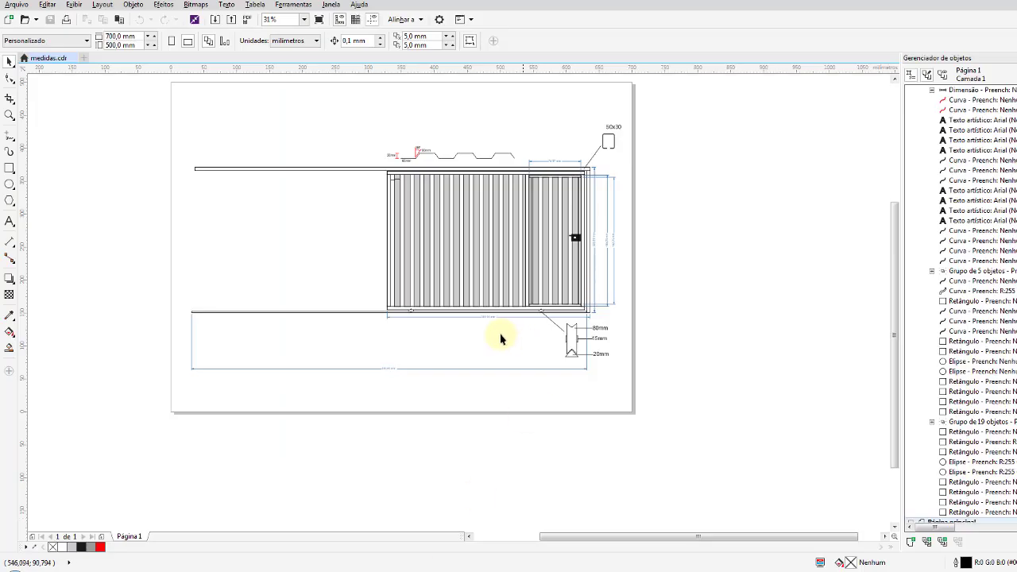
middle_drag(415, 140, 416, 162)
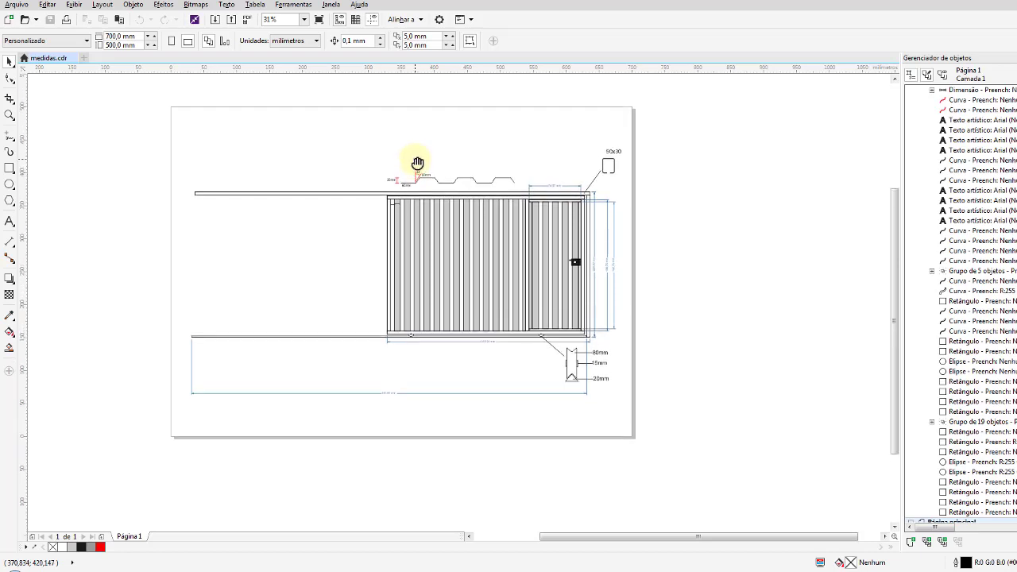
scroll(404, 198, up, 1)
scroll(797, 197, down, 1)
middle_drag(797, 197, 683, 201)
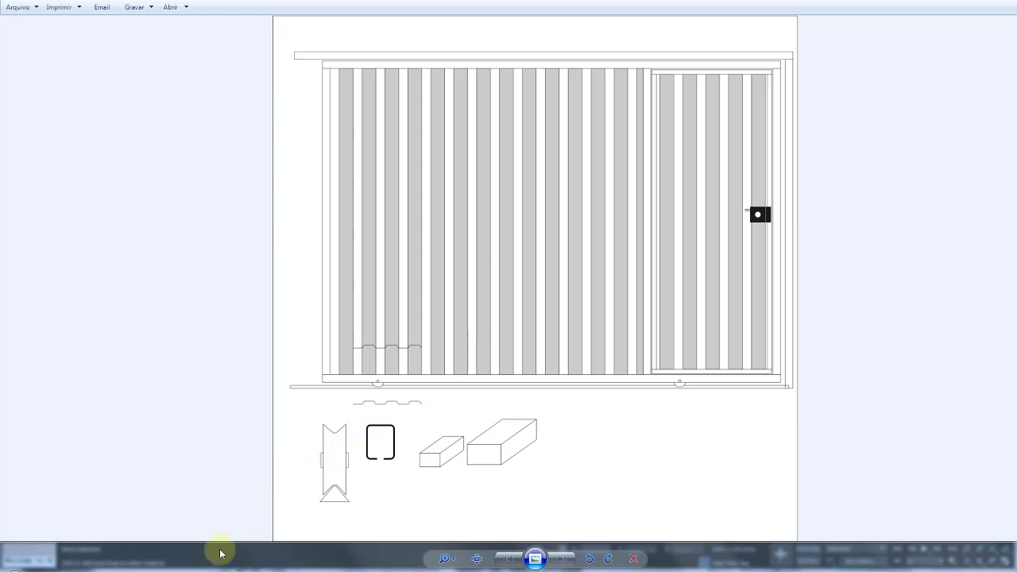
mouse_move(198, 560)
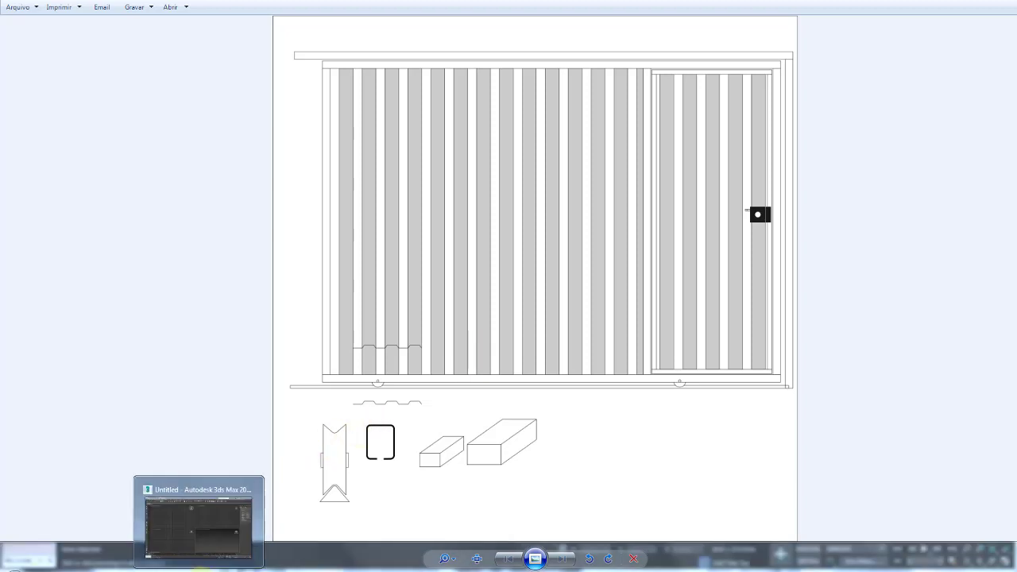
Switch back to the empty 3ds Max scene with its four grid viewports.
click(164, 560)
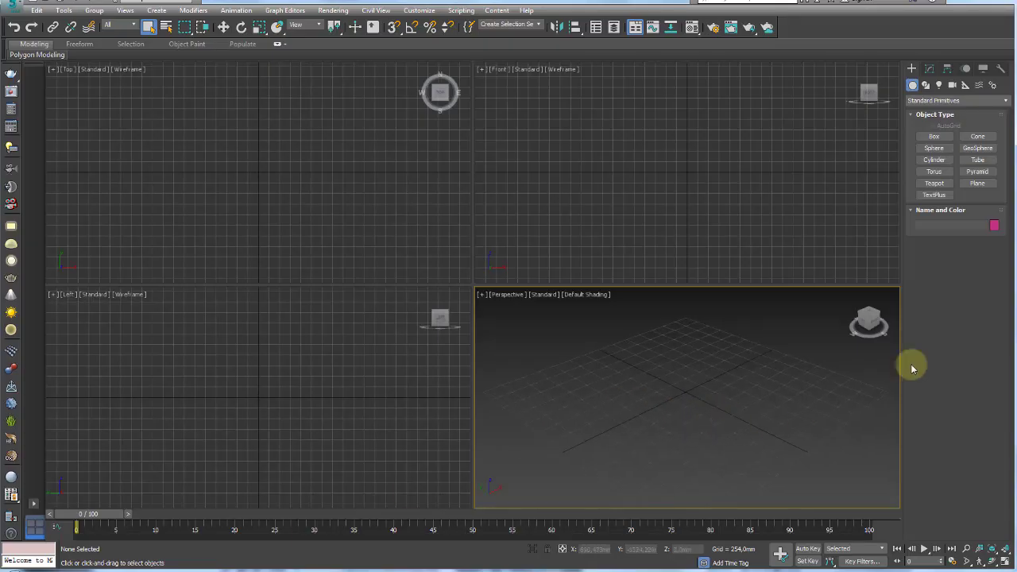
Go to Create > Shapes with the standard Splines category selected.
click(928, 86)
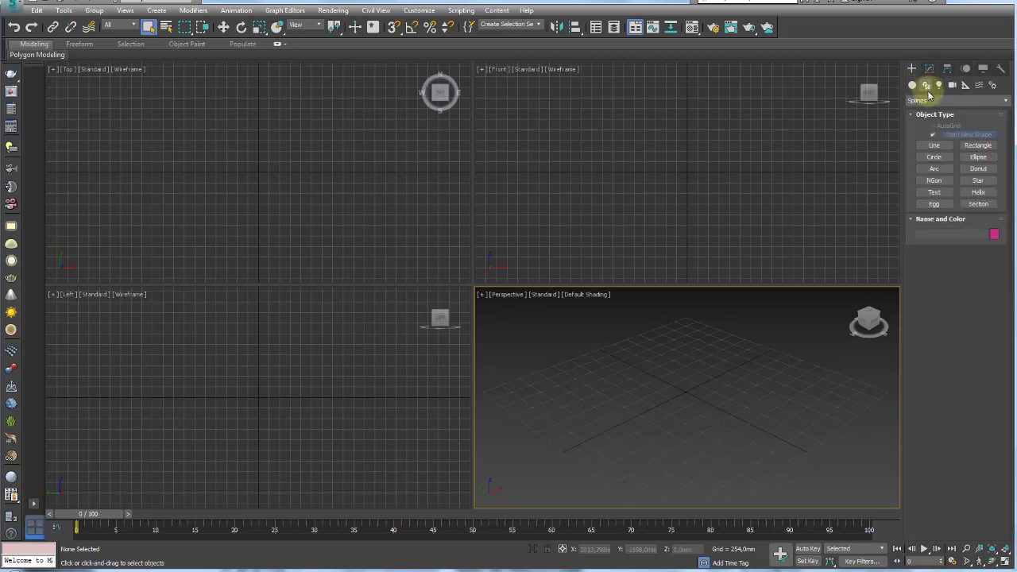
click(933, 103)
click(932, 106)
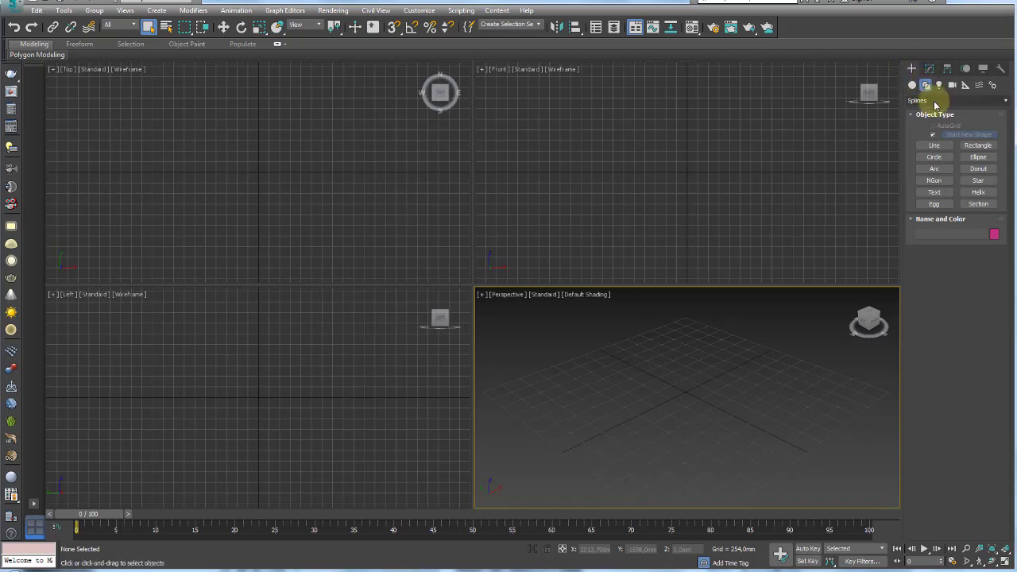
click(930, 101)
click(922, 113)
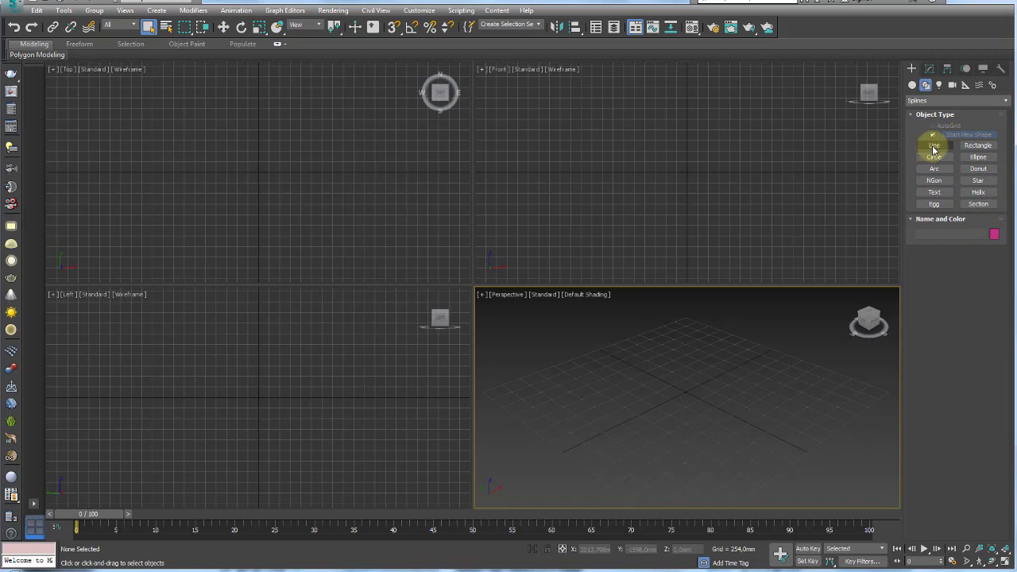
Draw a straight two-point line and a curved wavy line in the Perspective viewport.
click(935, 148)
click(556, 432)
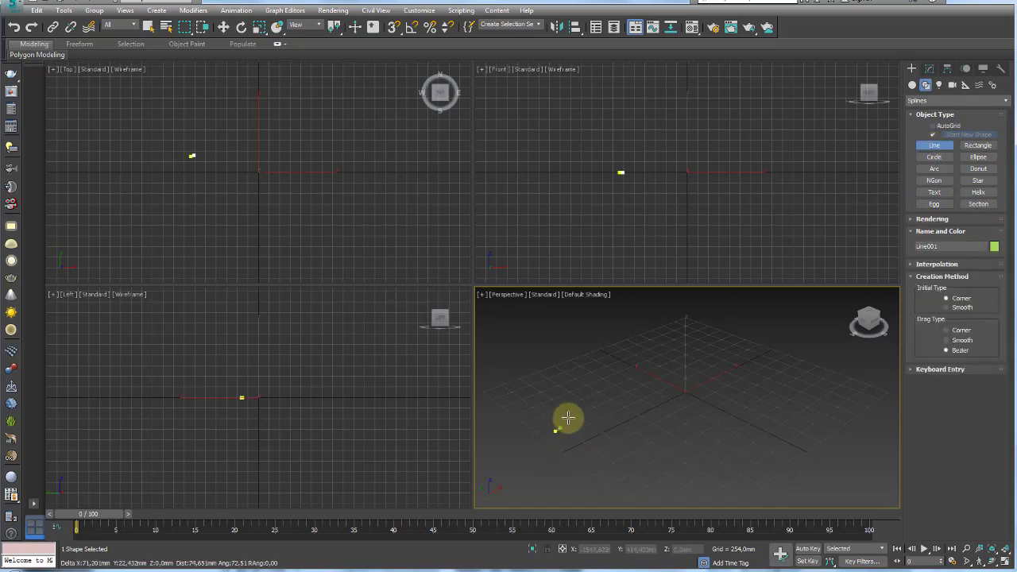
click(596, 383)
right_click(700, 323)
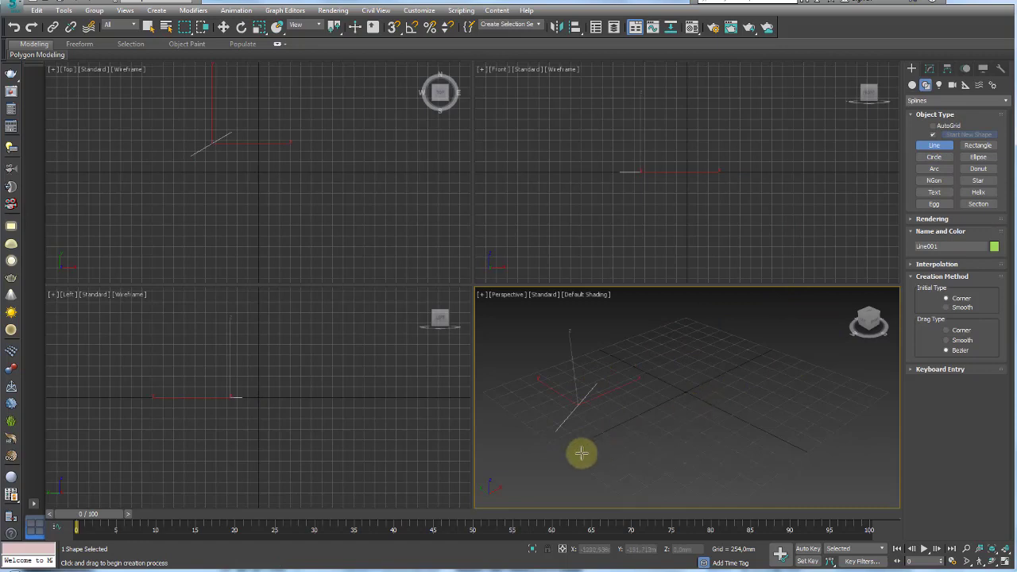
click(571, 459)
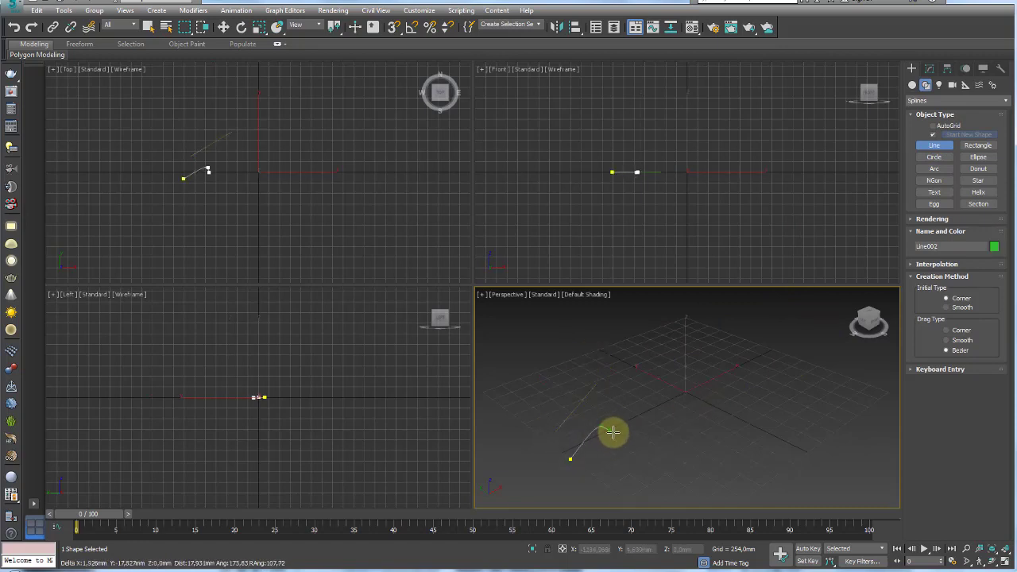
drag(603, 429, 638, 424)
drag(654, 390, 661, 398)
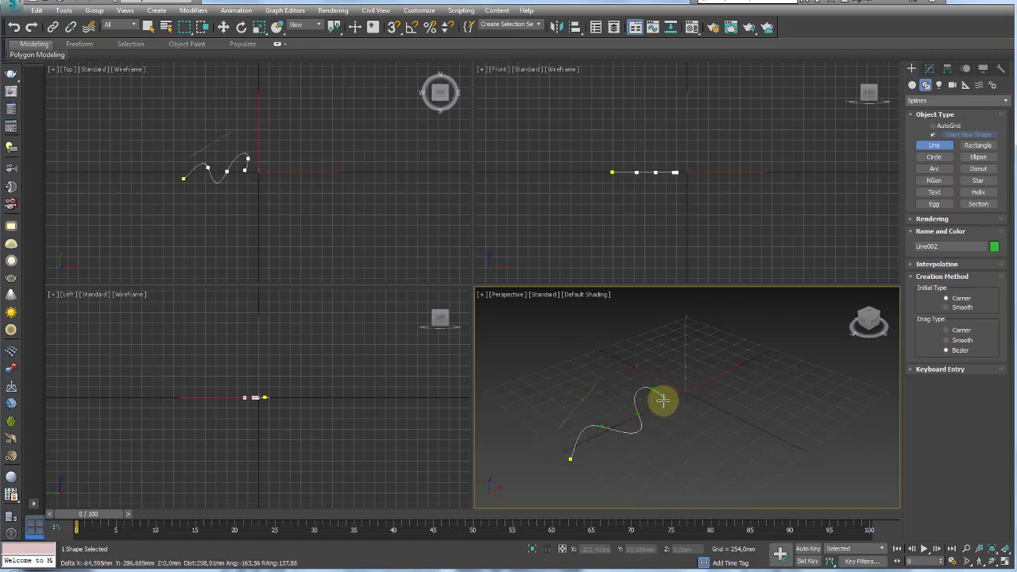
right_click(661, 397)
Draw a rectangle, a circle and an arc (Arc001) on the ground grid.
click(978, 148)
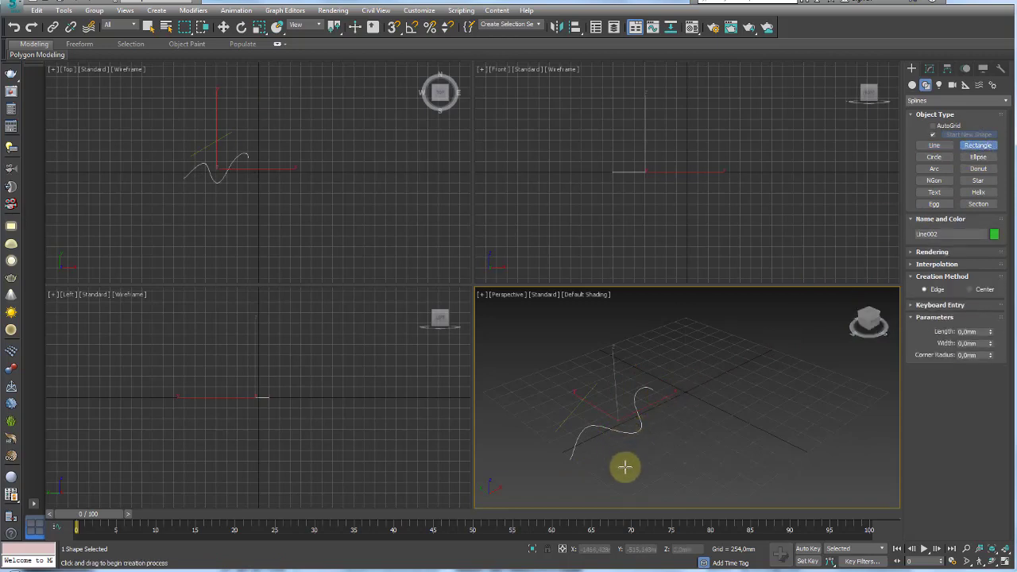
drag(624, 467, 677, 449)
right_click(676, 449)
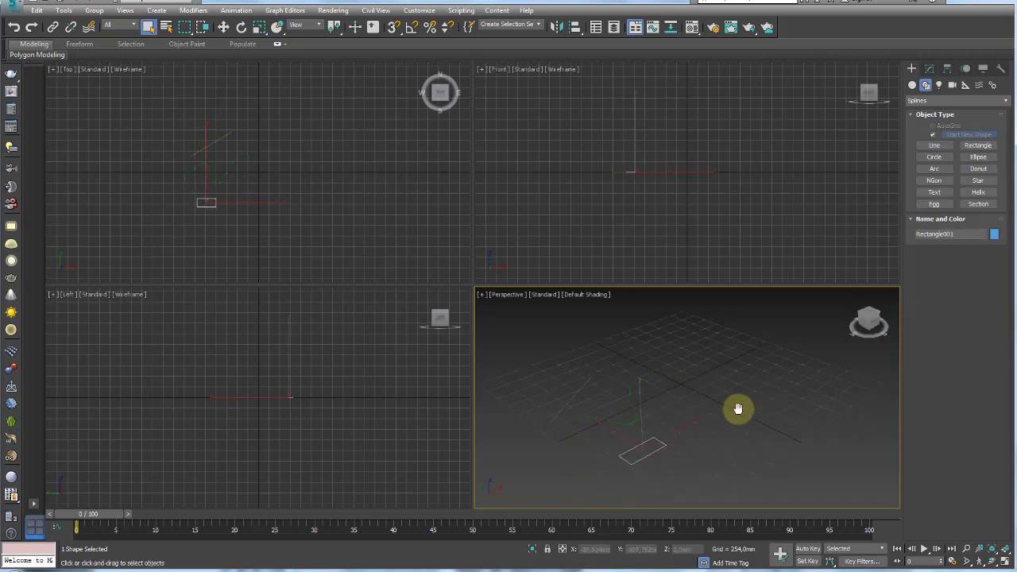
middle_drag(738, 409, 743, 360)
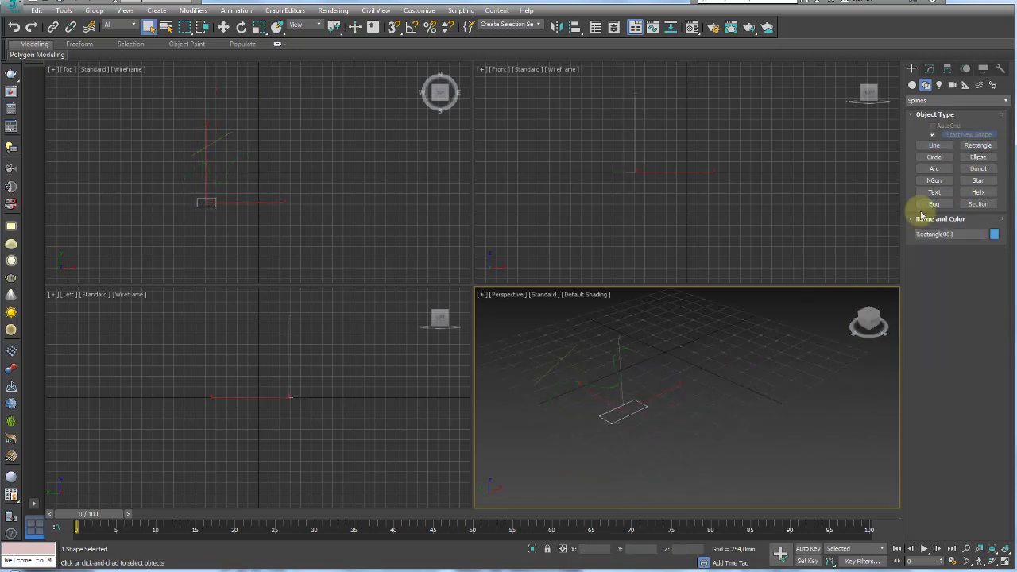
click(934, 156)
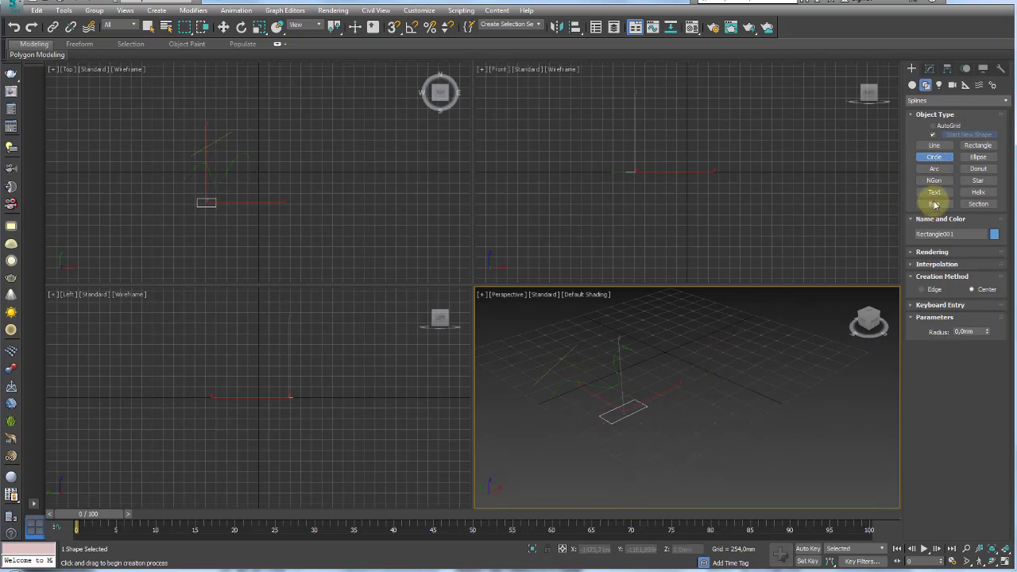
click(935, 168)
drag(658, 484, 700, 446)
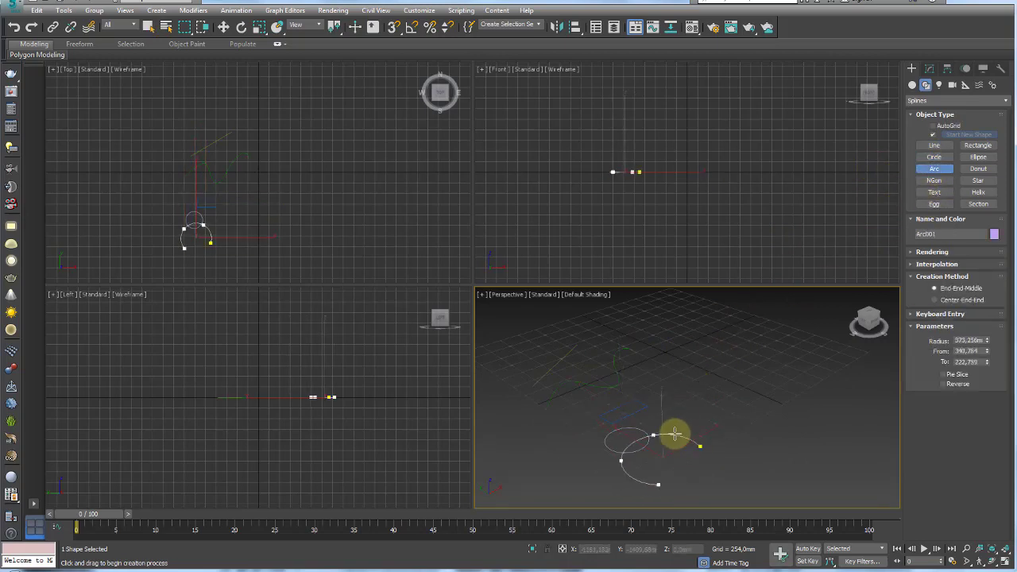
click(676, 431)
right_click(677, 431)
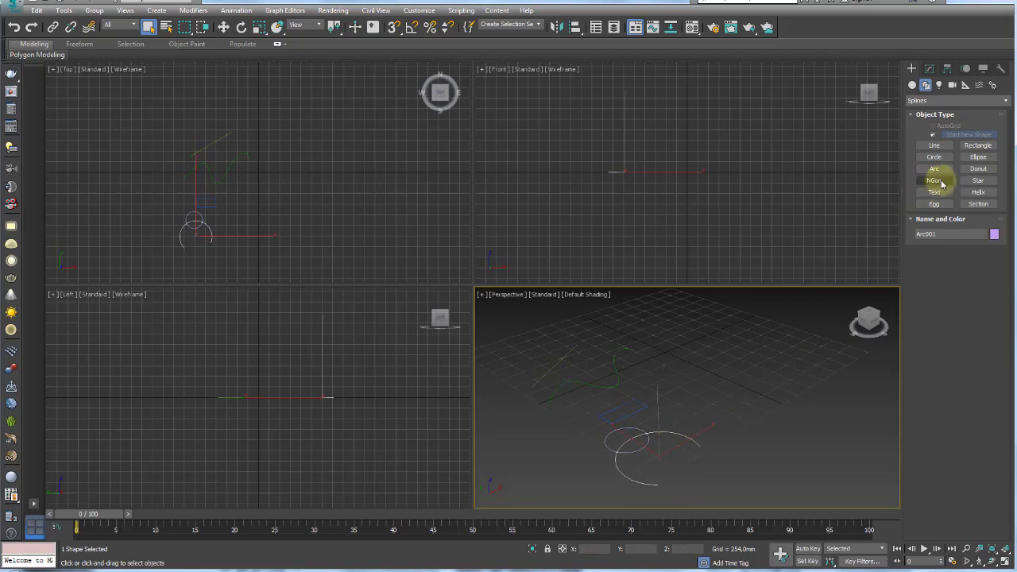
Draw a six-point star, Star001, with Radius 1 about 535 mm and Radius 2 about 348 mm.
click(978, 180)
mouse_move(754, 407)
mouse_down()
mouse_move(779, 427)
mouse_move(764, 418)
mouse_up()
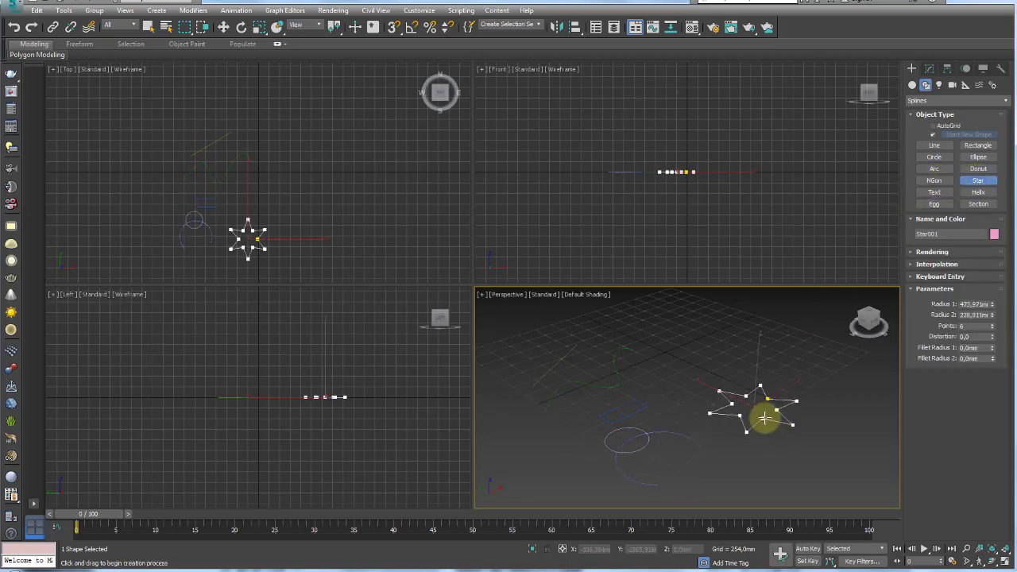
click(764, 419)
scroll(755, 393, down, 2)
scroll(717, 389, down, 2)
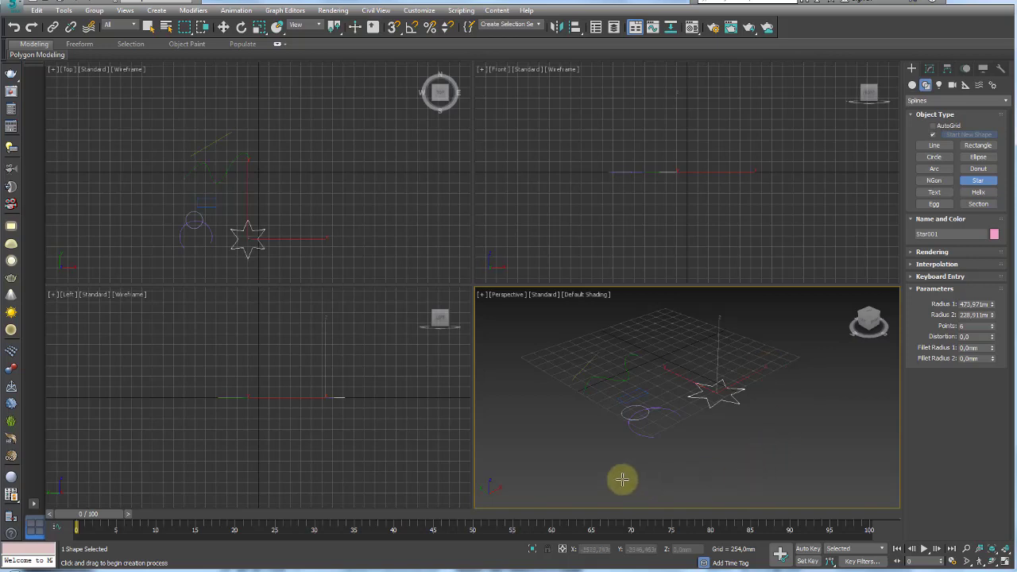
mouse_move(992, 305)
mouse_down()
mouse_move(991, 275)
mouse_move(989, 286)
mouse_up()
middle_drag(816, 362, 768, 333)
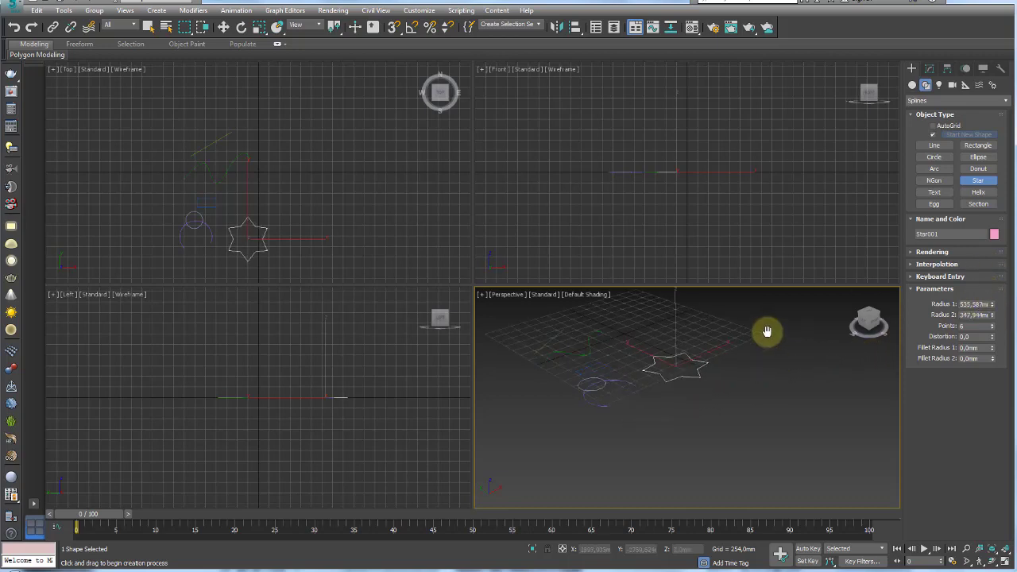
right_click(683, 363)
Convert the star to an Editable Spline and select it on its own.
right_click(689, 355)
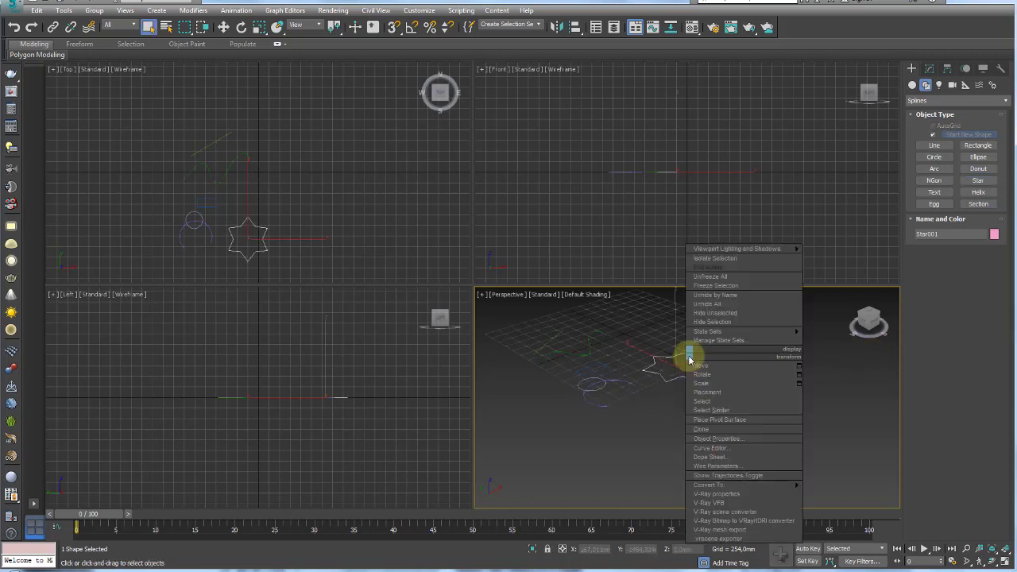
mouse_move(710, 485)
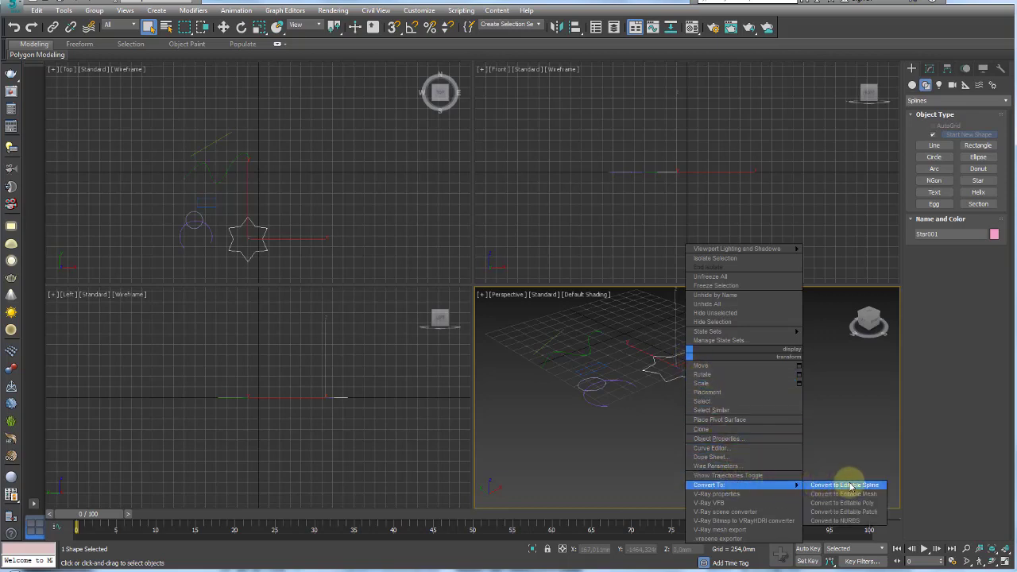
click(851, 486)
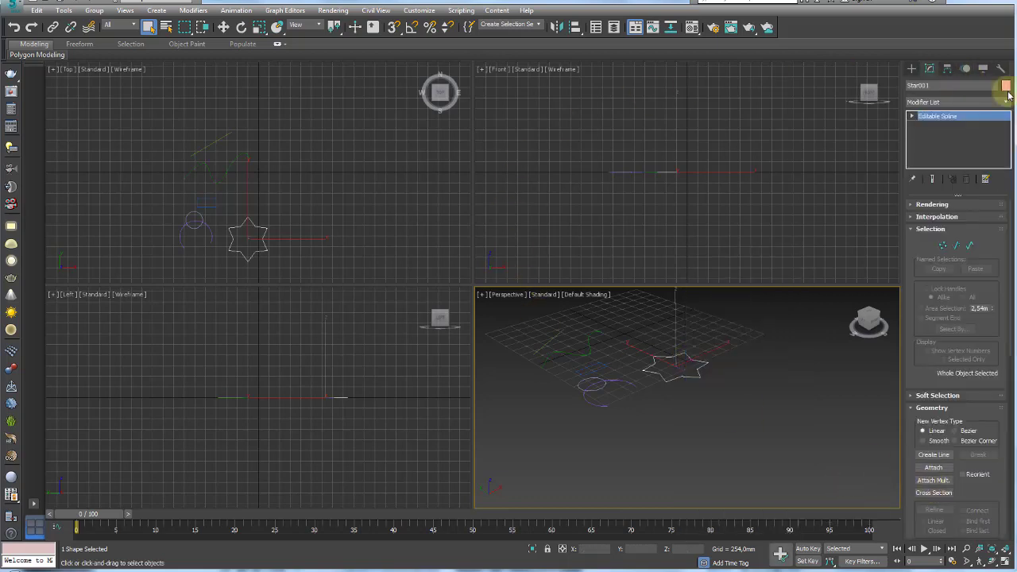
drag(788, 443, 613, 336)
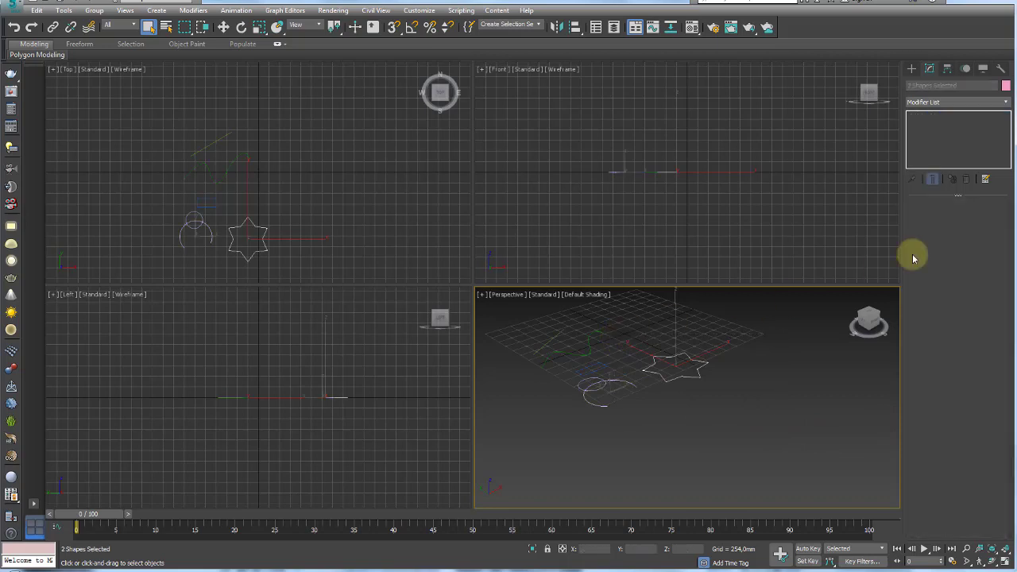
click(699, 363)
At vertex level, move the star's four right-side vertices up and back.
click(943, 245)
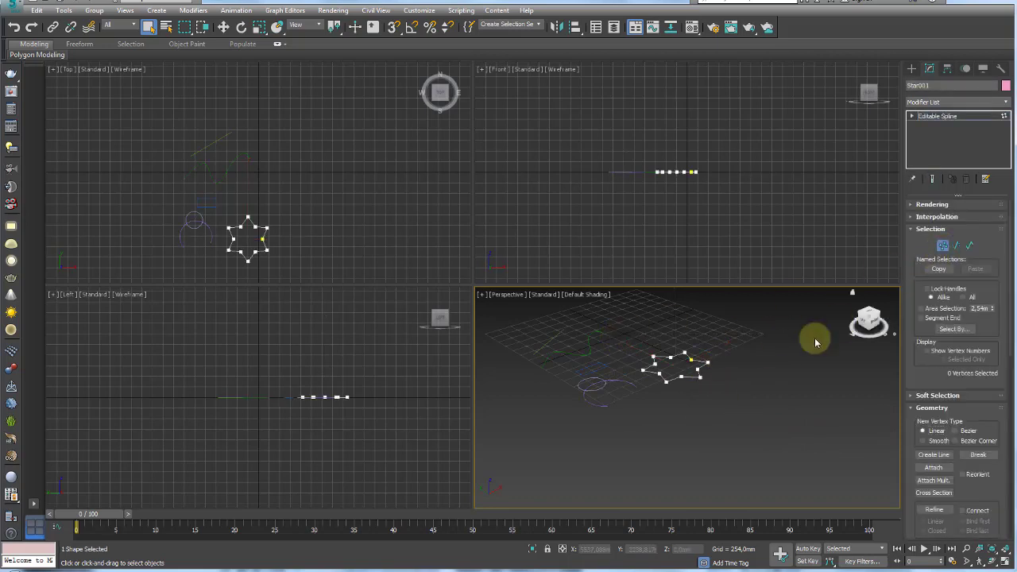
drag(681, 356, 700, 374)
key(w)
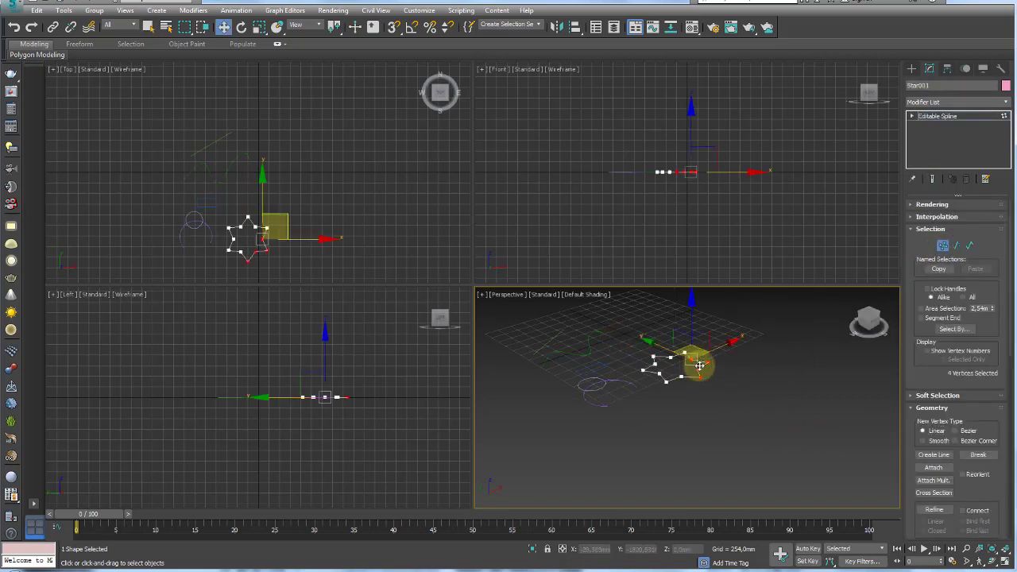
scroll(710, 362, up, 3)
drag(704, 359, 792, 406)
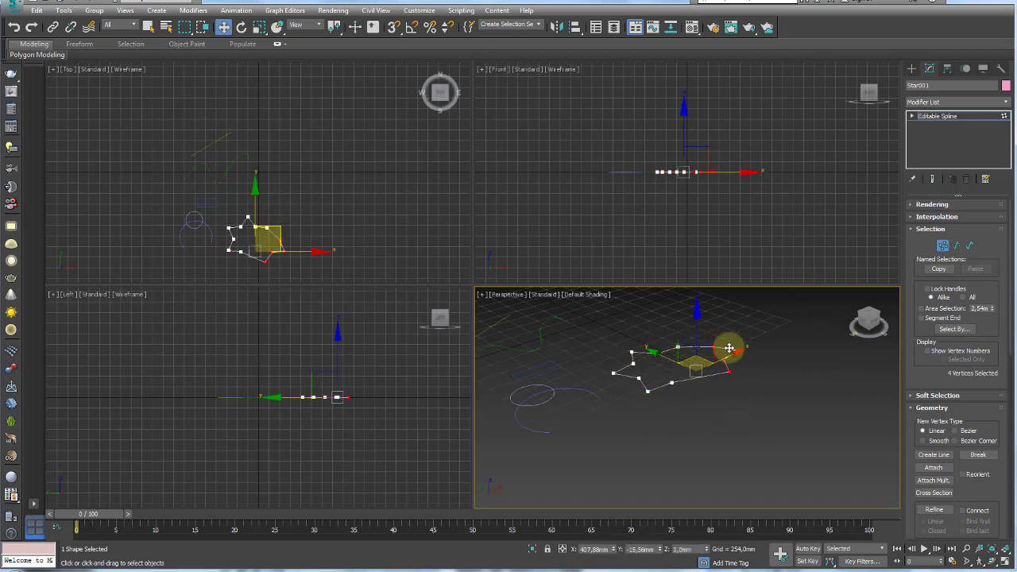
scroll(738, 365, down, 3)
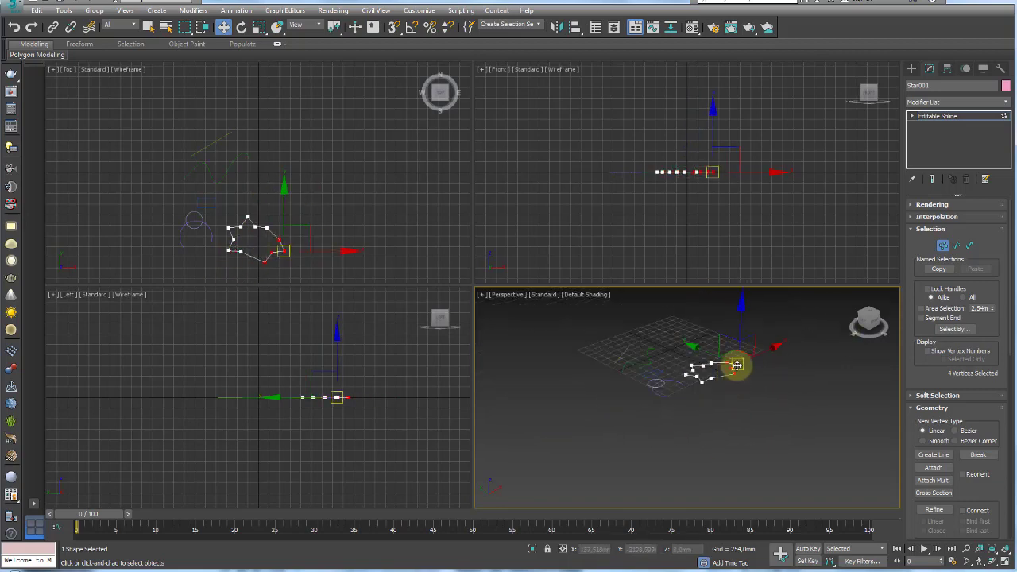
click(936, 120)
Reselect the star alone and orbit and zoom to look down on it.
drag(767, 445, 553, 326)
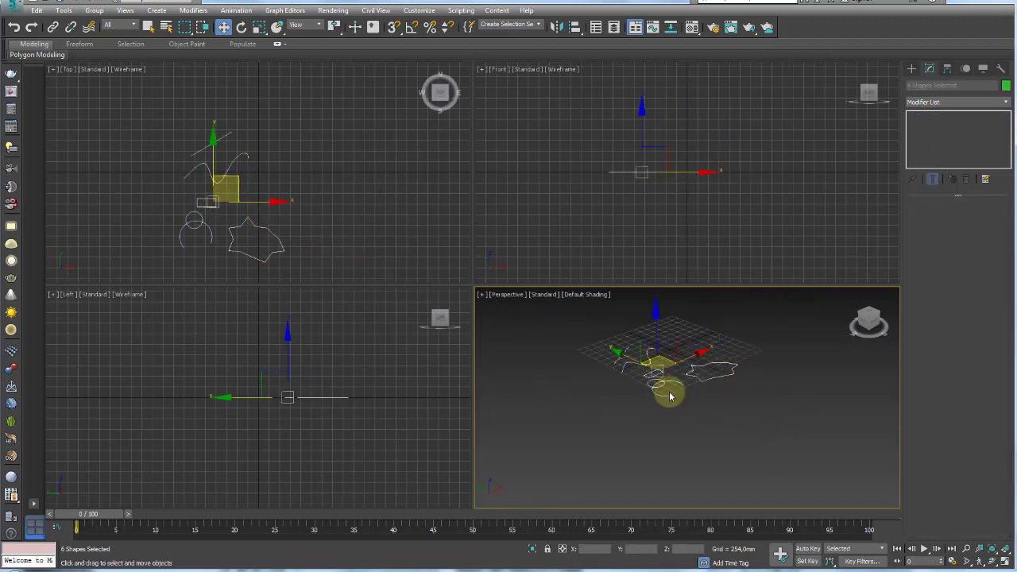
scroll(632, 408, up, 4)
click(806, 359)
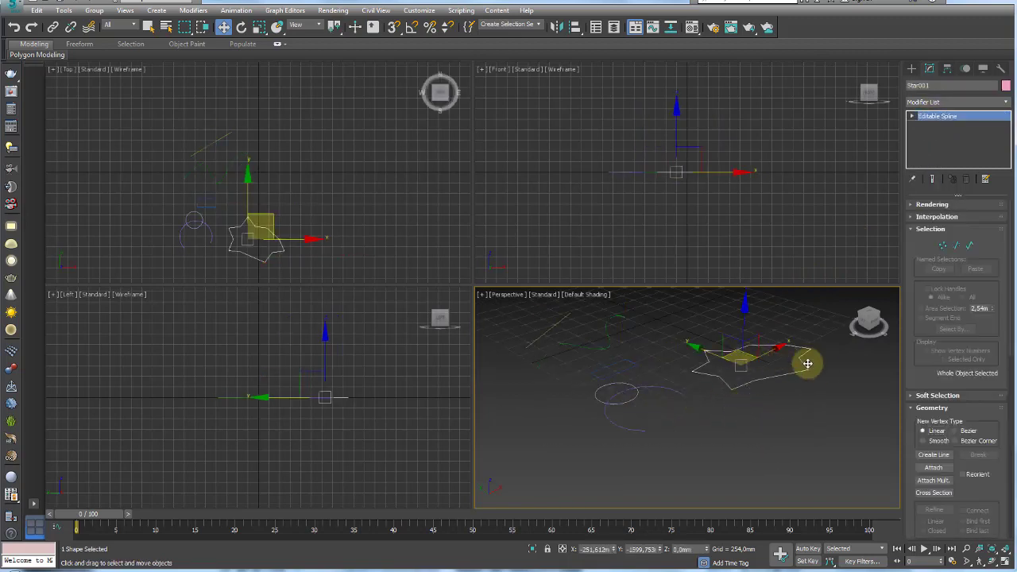
mouse_move(806, 359)
middle_down()
mouse_move(806, 404)
mouse_move(783, 423)
middle_up()
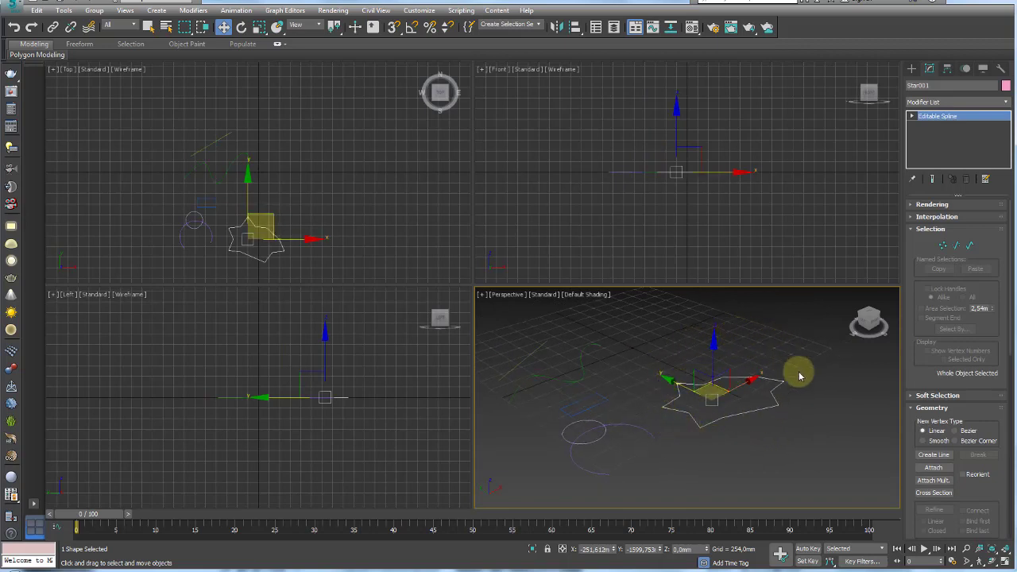
alt+middle_drag(681, 375, 559, 386)
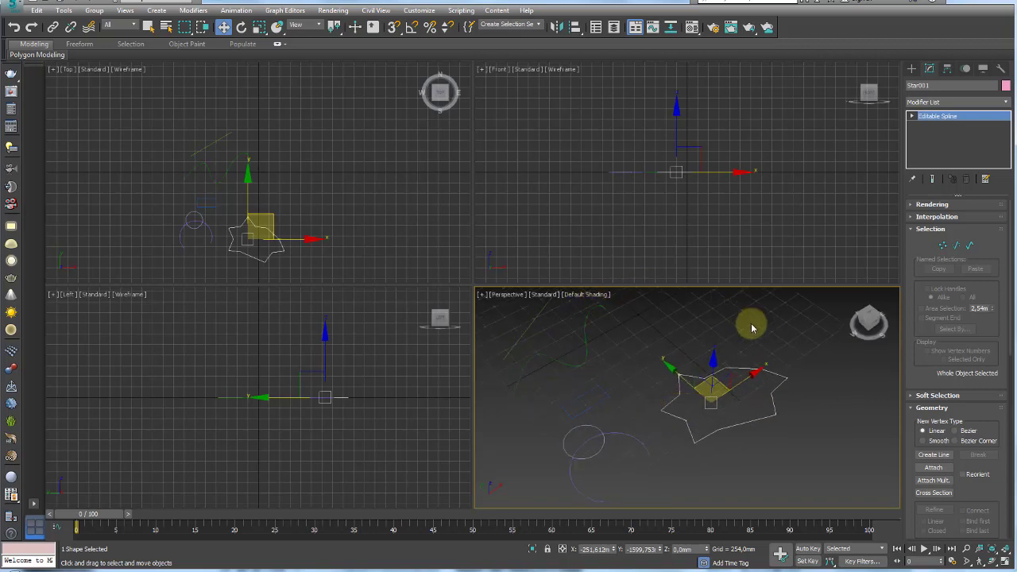
scroll(791, 365, up, 3)
alt+middle_drag(772, 391, 767, 339)
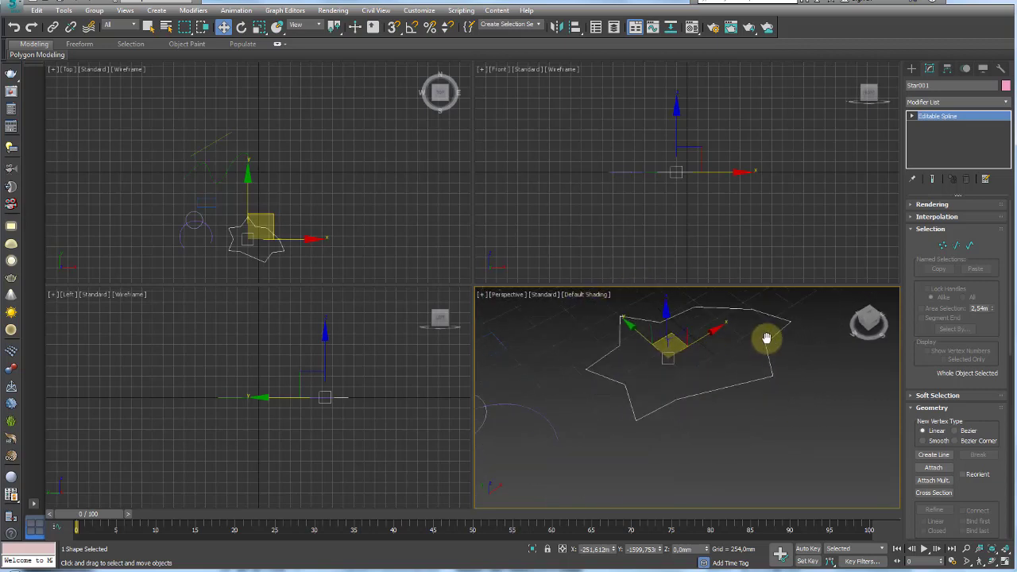
Extrude the star 749.3mm and turn on edged faces with F4.
click(1006, 101)
scroll(1007, 199, down, 4)
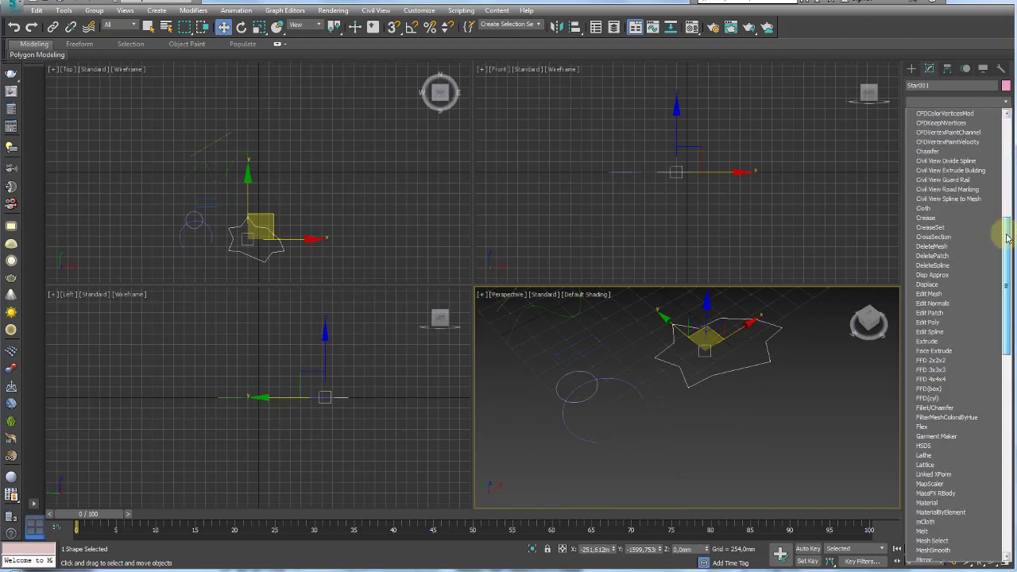
click(927, 341)
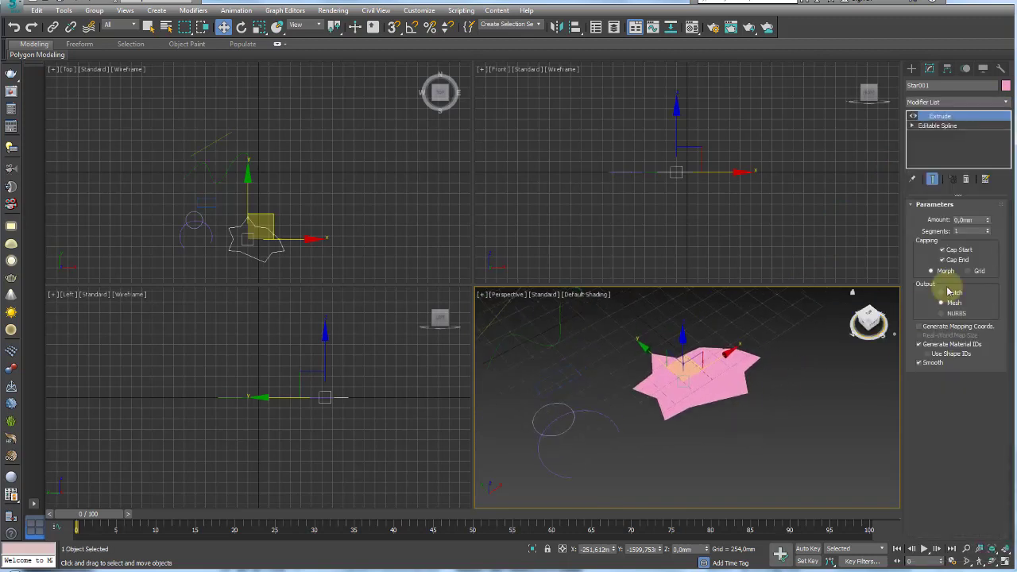
drag(986, 226, 990, 182)
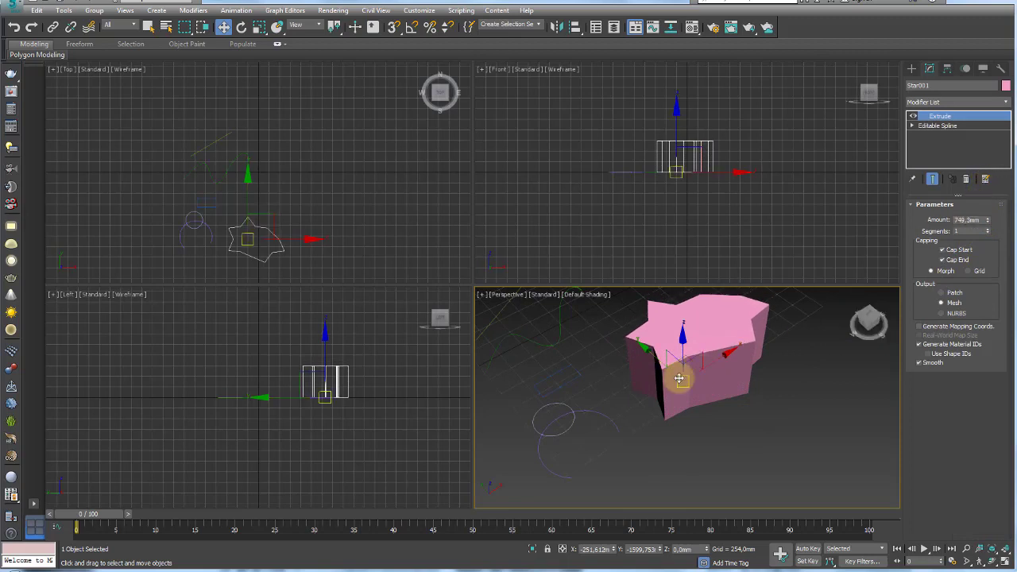
mouse_move(676, 377)
middle_down()
mouse_move(681, 400)
mouse_move(535, 375)
mouse_move(699, 406)
middle_up()
key(F4)
middle_drag(654, 438, 742, 406)
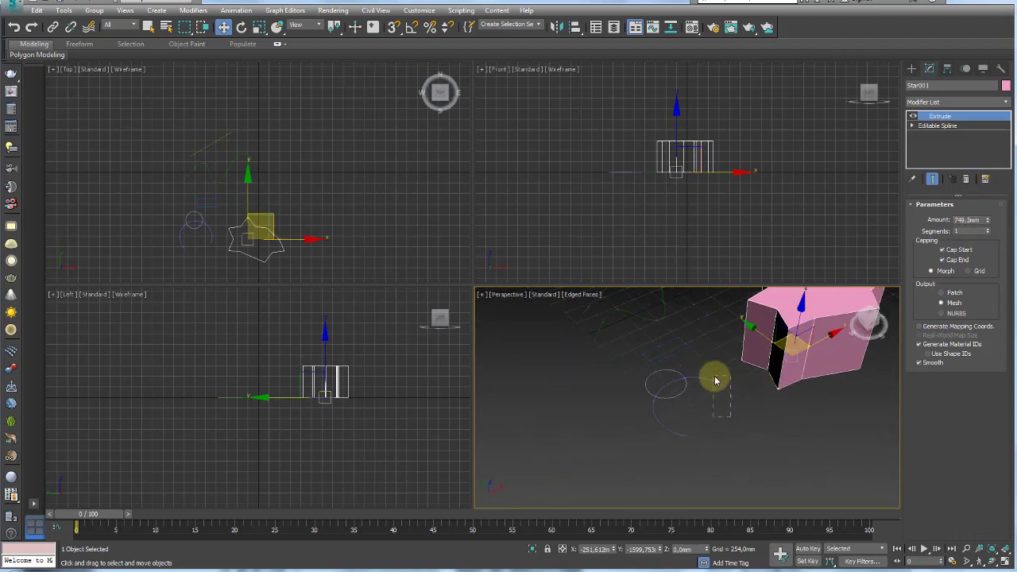
Extrude the arc into a curved wall 482.6mm high.
click(715, 380)
drag(697, 384, 717, 412)
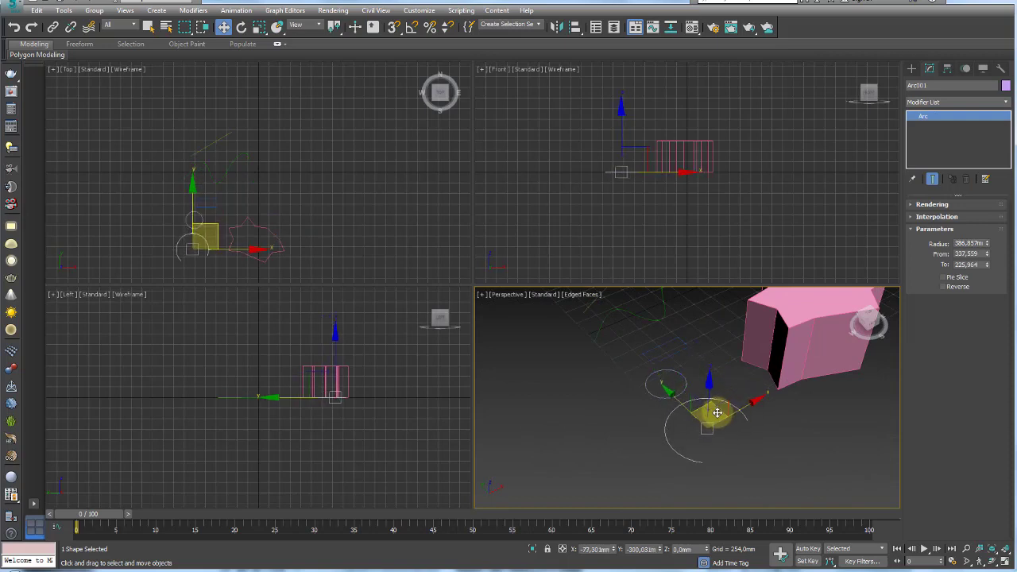
mouse_move(717, 413)
alt+middle_down()
mouse_move(763, 431)
mouse_move(704, 421)
mouse_move(750, 400)
alt+middle_up()
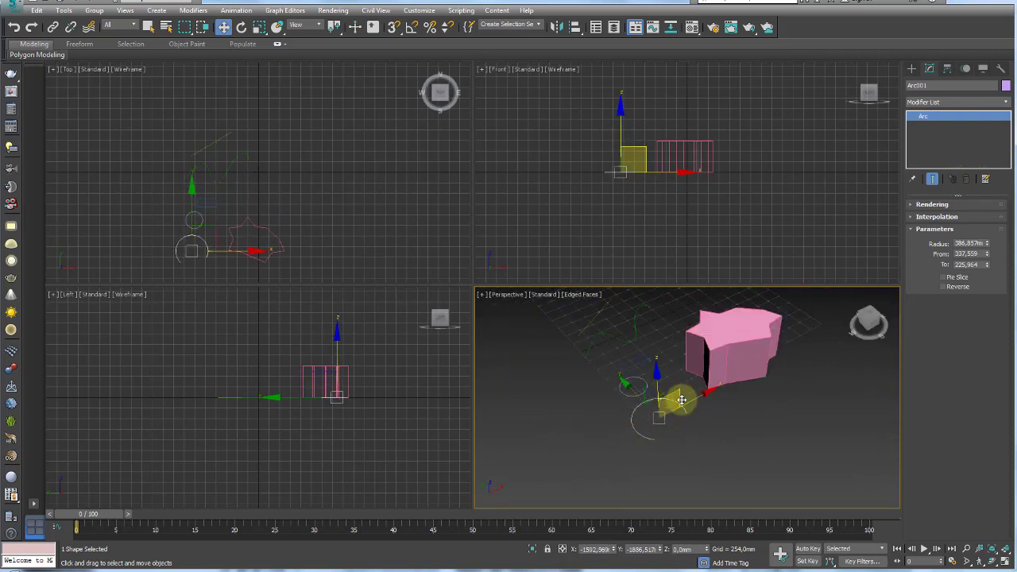
click(1004, 101)
scroll(1000, 159, down, 3)
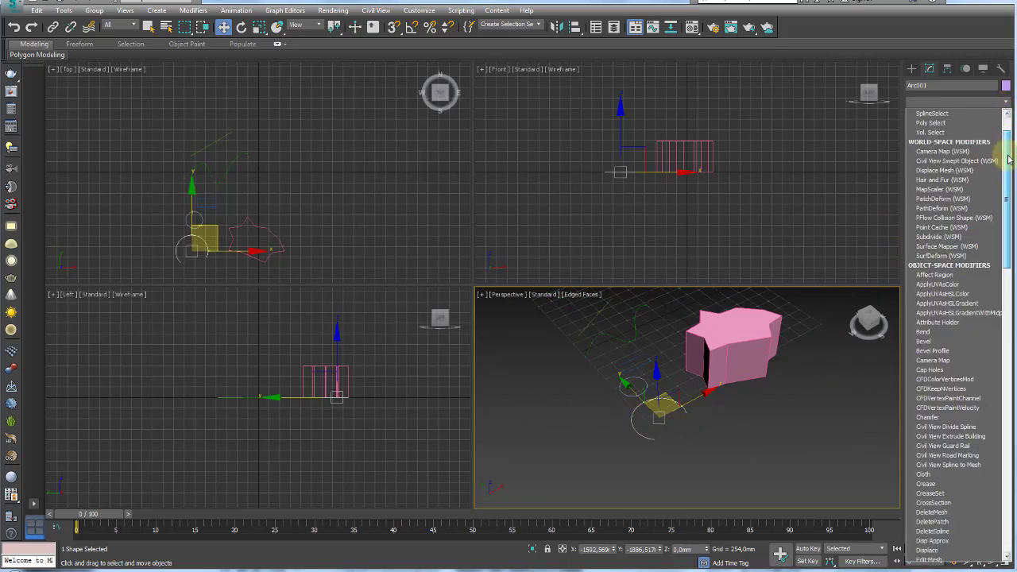
scroll(993, 234, down, 3)
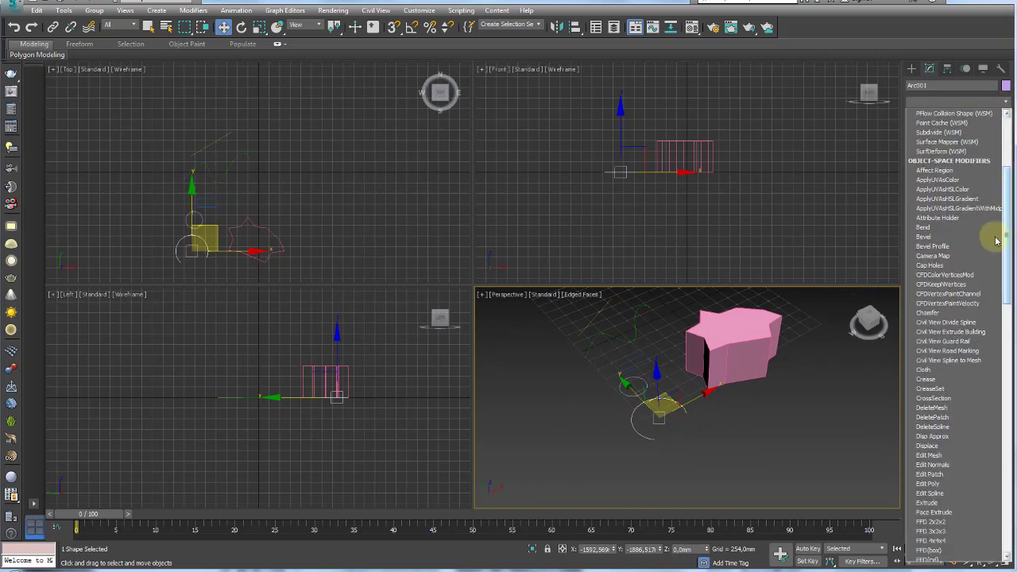
click(934, 502)
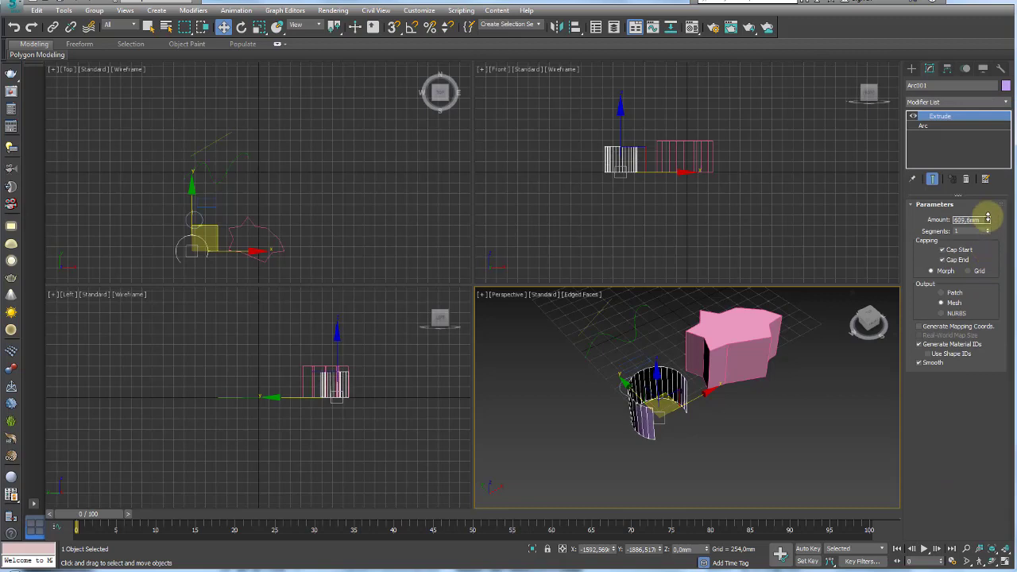
drag(993, 226, 988, 230)
mouse_move(597, 402)
alt+middle_down()
mouse_move(571, 436)
mouse_move(727, 415)
mouse_move(740, 457)
alt+middle_up()
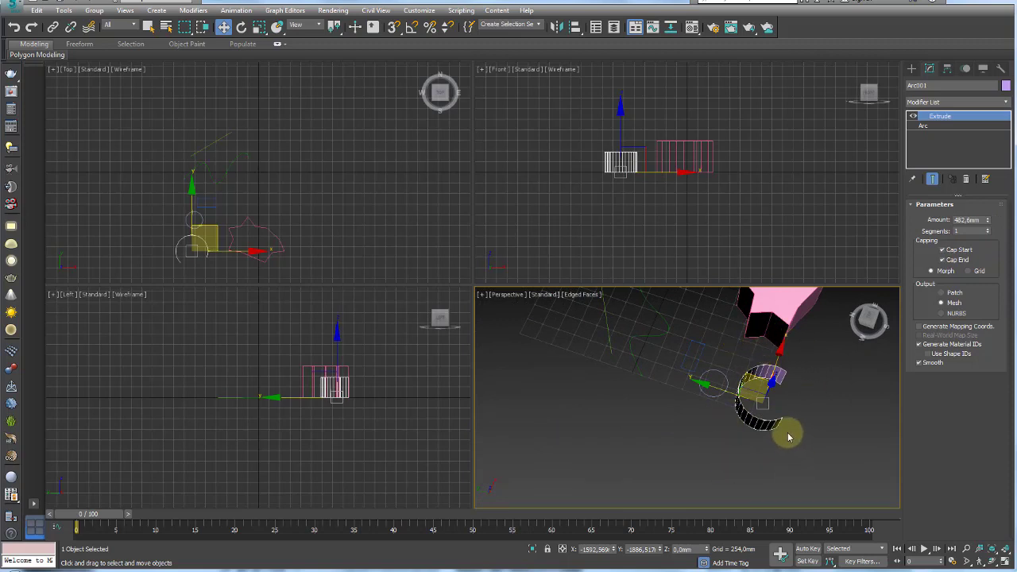
Extrude the small circle and rectangle together into solids.
click(701, 395)
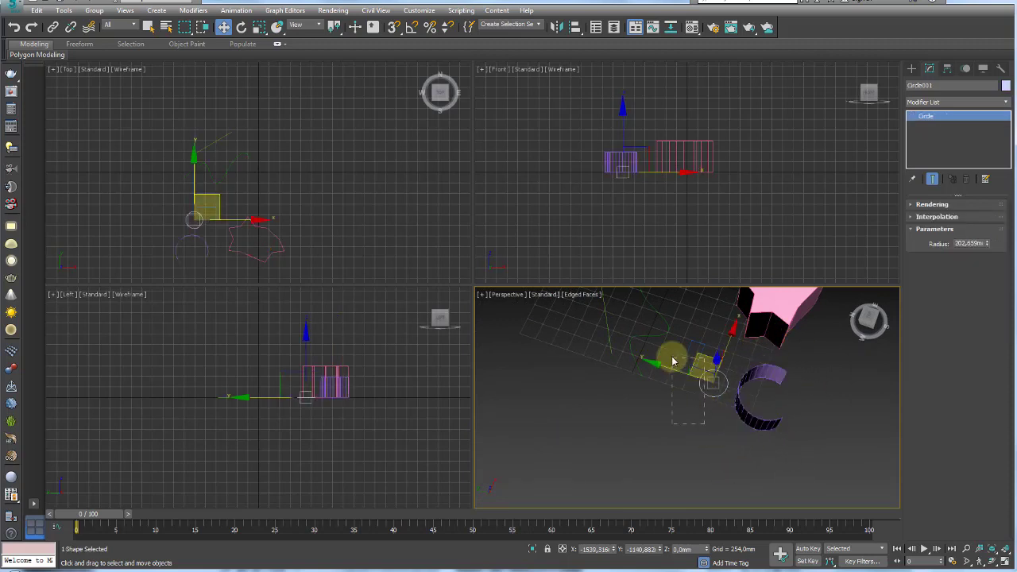
ctrl+click(721, 368)
click(1001, 109)
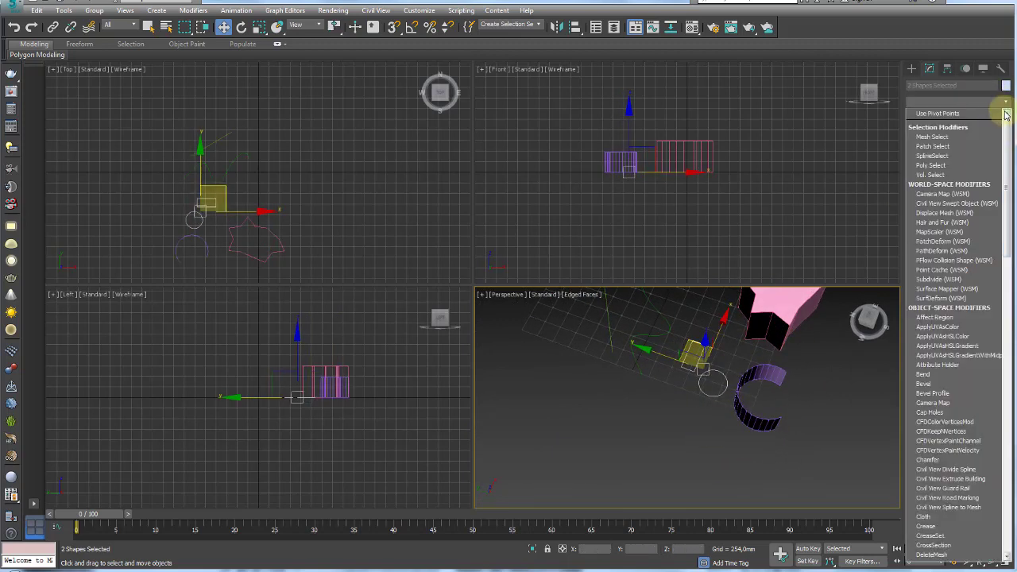
scroll(995, 141, down, 3)
scroll(965, 288, down, 1)
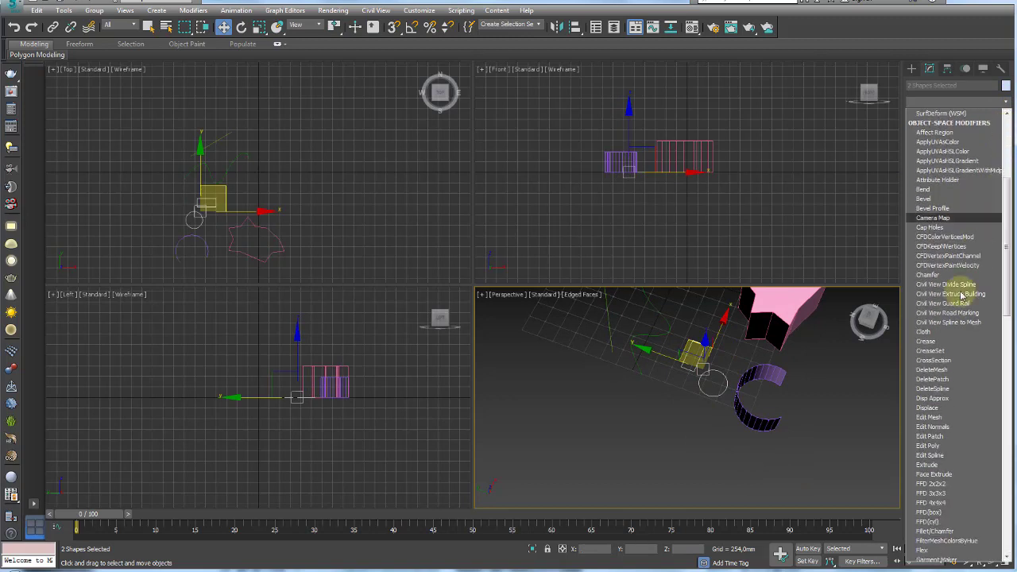
click(927, 465)
alt+middle_drag(793, 393, 764, 416)
click(714, 380)
scroll(715, 380, up, 3)
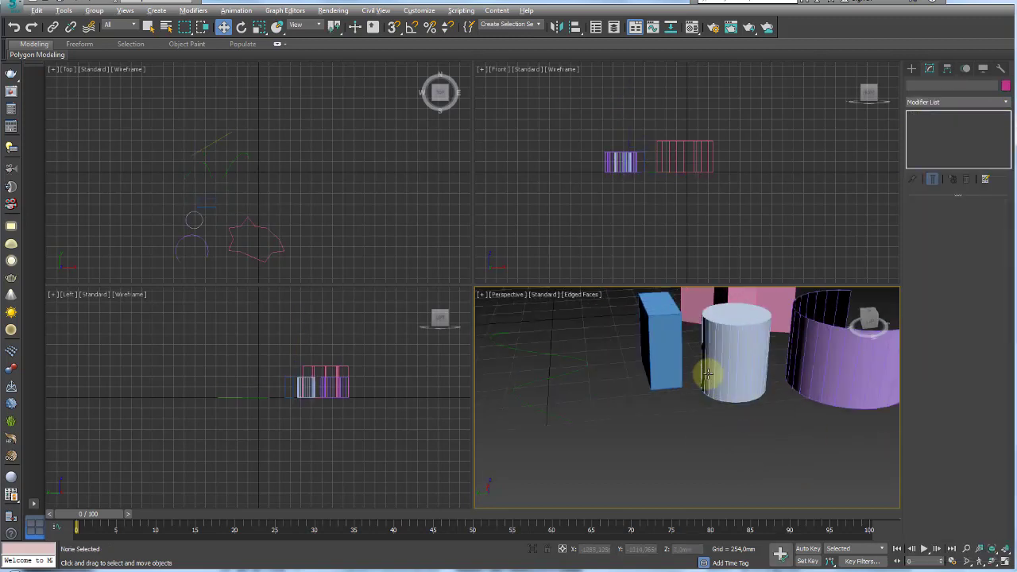
mouse_move(710, 374)
alt+middle_down()
mouse_move(718, 387)
mouse_move(771, 278)
alt+middle_up()
scroll(718, 386, down, 2)
click(699, 402)
Extrude the wavy line into a wall, raising its Amount to 1371.6mm.
click(1000, 107)
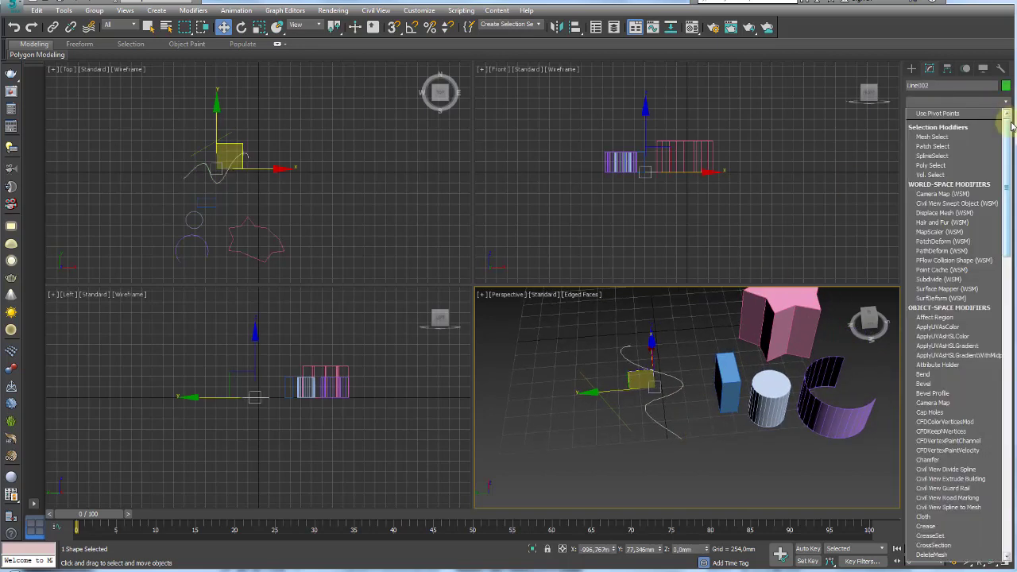
drag(1006, 119, 1006, 250)
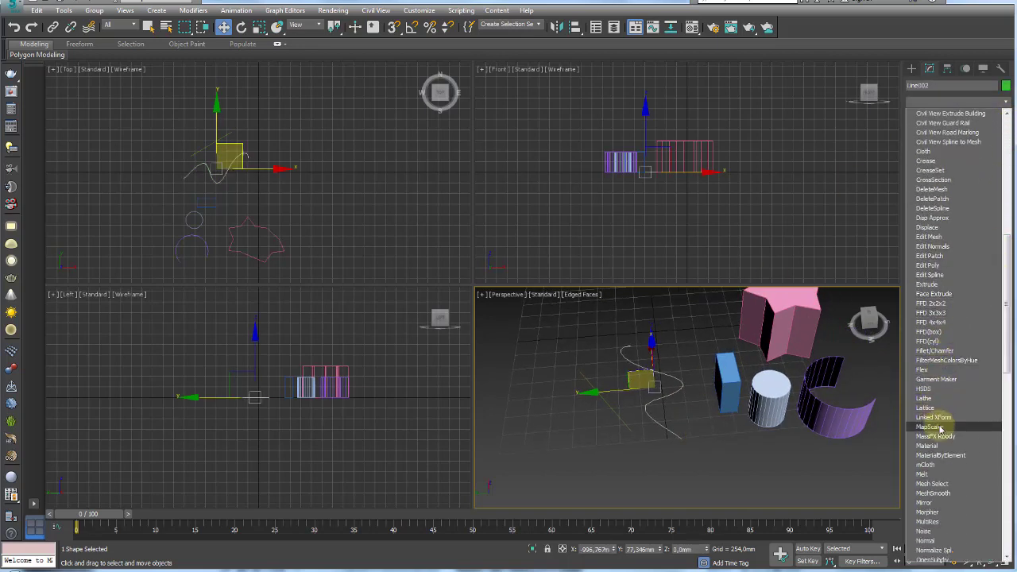
click(944, 284)
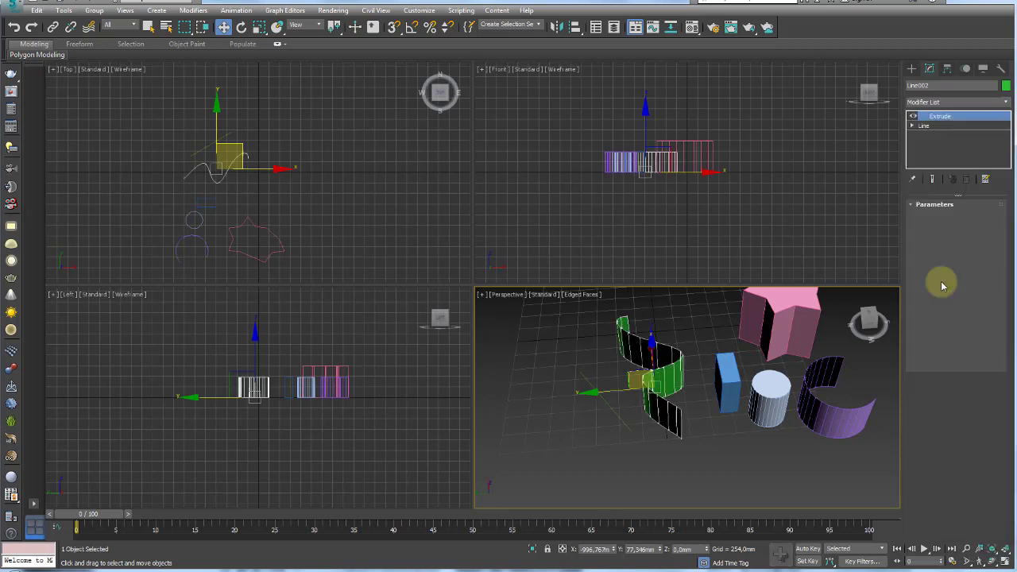
drag(989, 225, 985, 195)
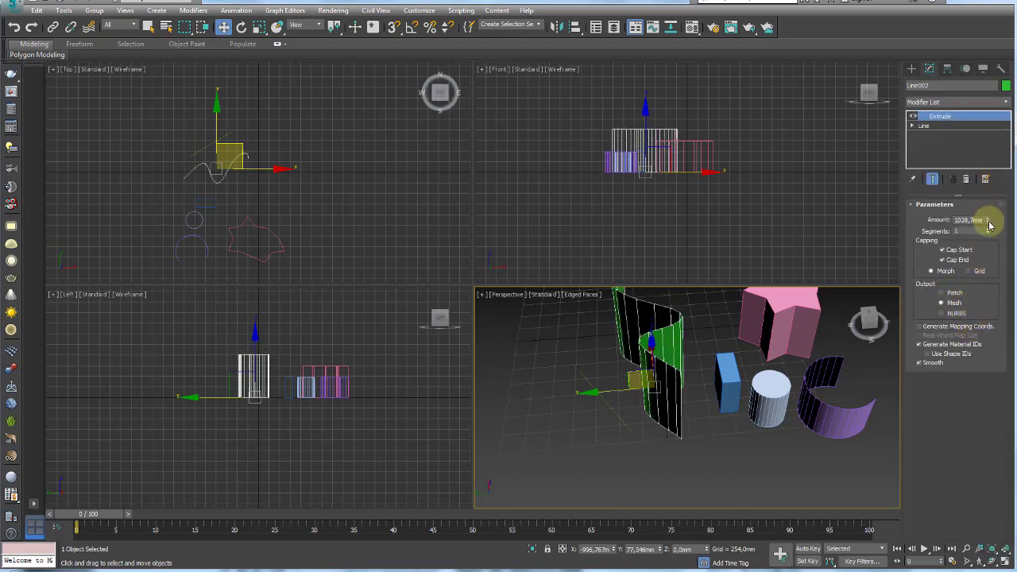
drag(989, 226, 985, 214)
middle_drag(601, 352, 607, 415)
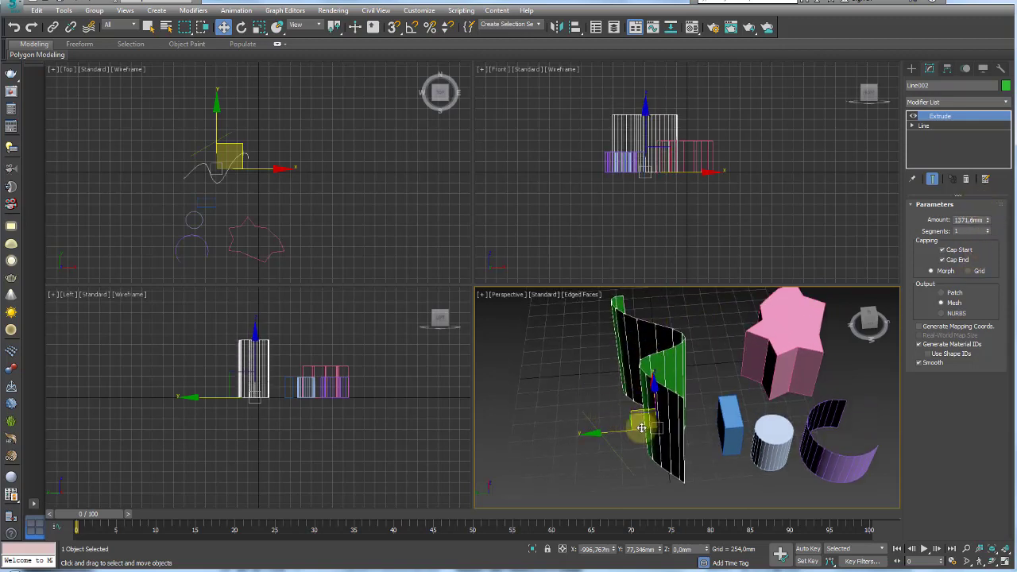
Select every object in the scene.
click(682, 459)
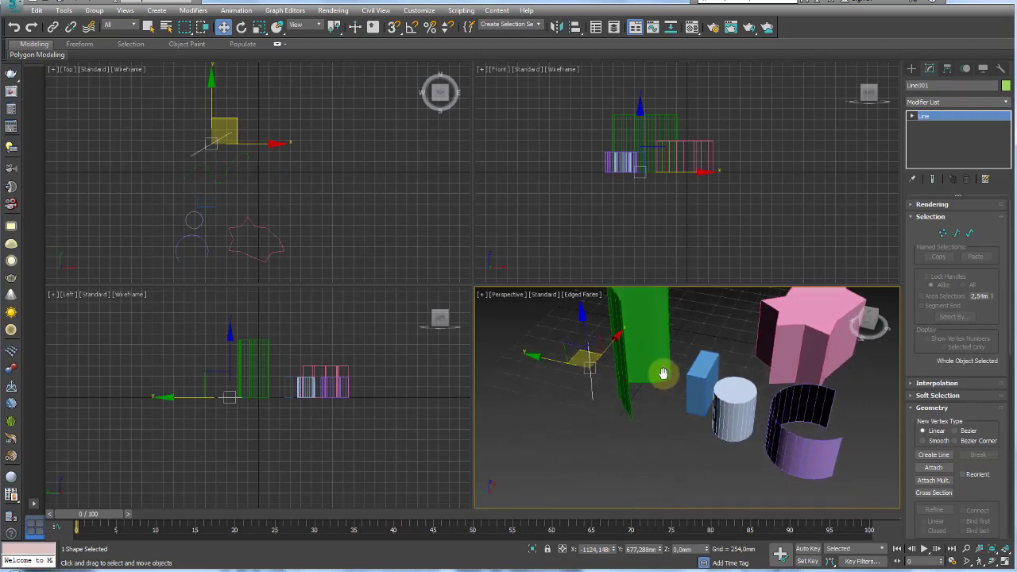
scroll(663, 374, down, 5)
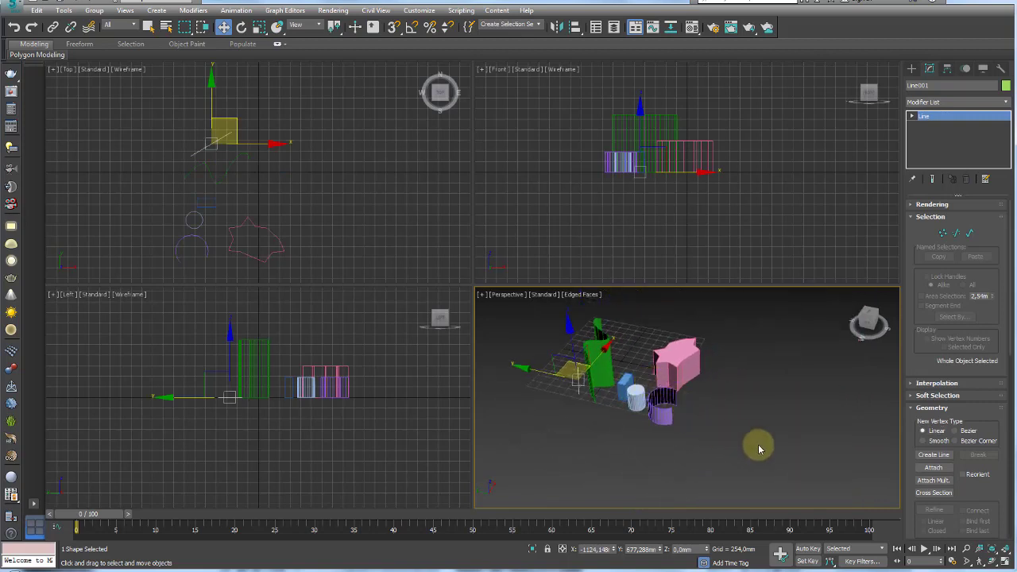
drag(759, 449, 493, 335)
Delete all objects and maximize the Perspective viewport for a fresh Line.
key(Delete)
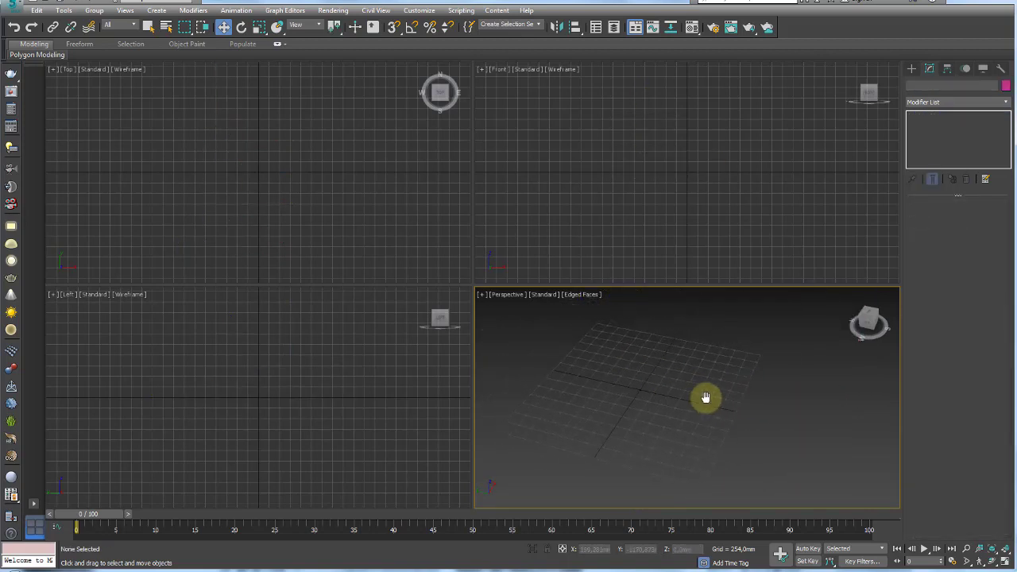
click(1003, 562)
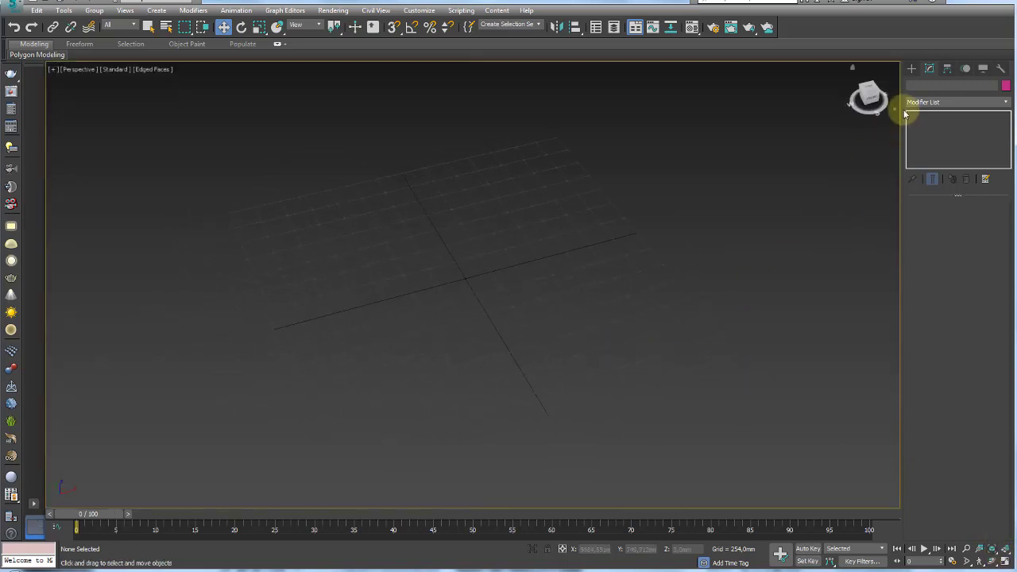
click(913, 70)
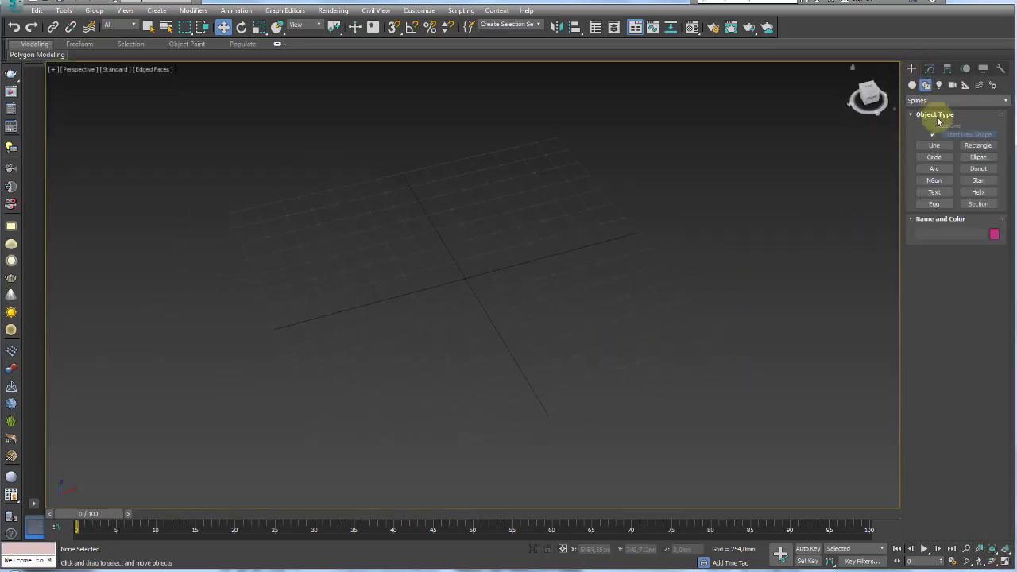
click(935, 146)
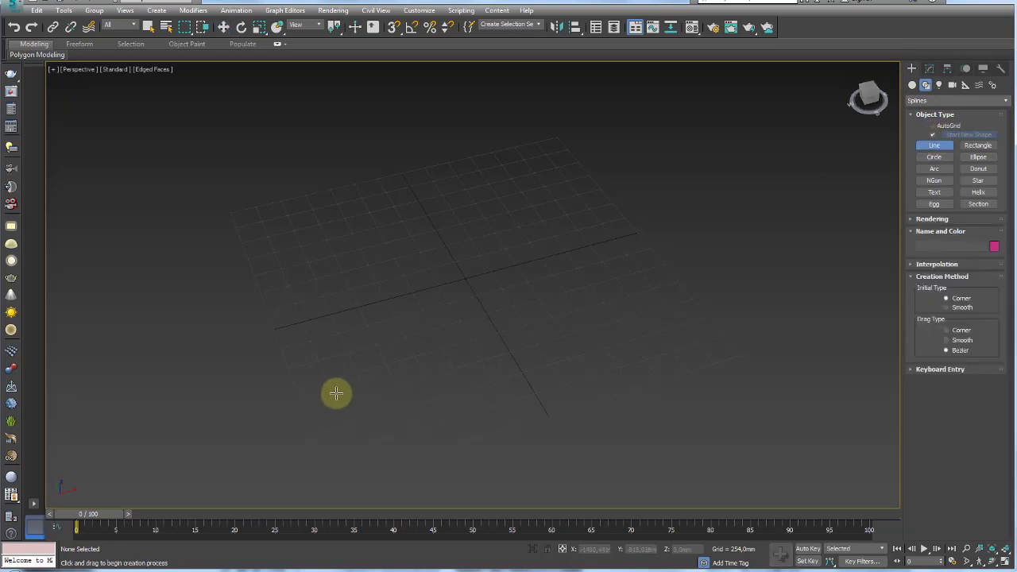
Draw a four-point zigzag line, Line001, with three straight segments.
click(336, 393)
click(366, 266)
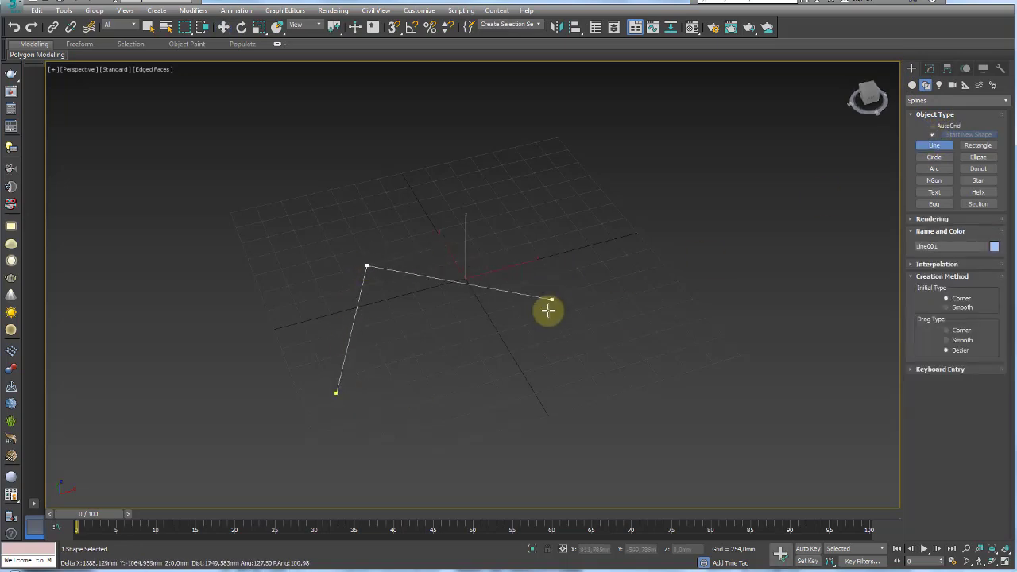
click(467, 359)
click(571, 298)
right_click(625, 281)
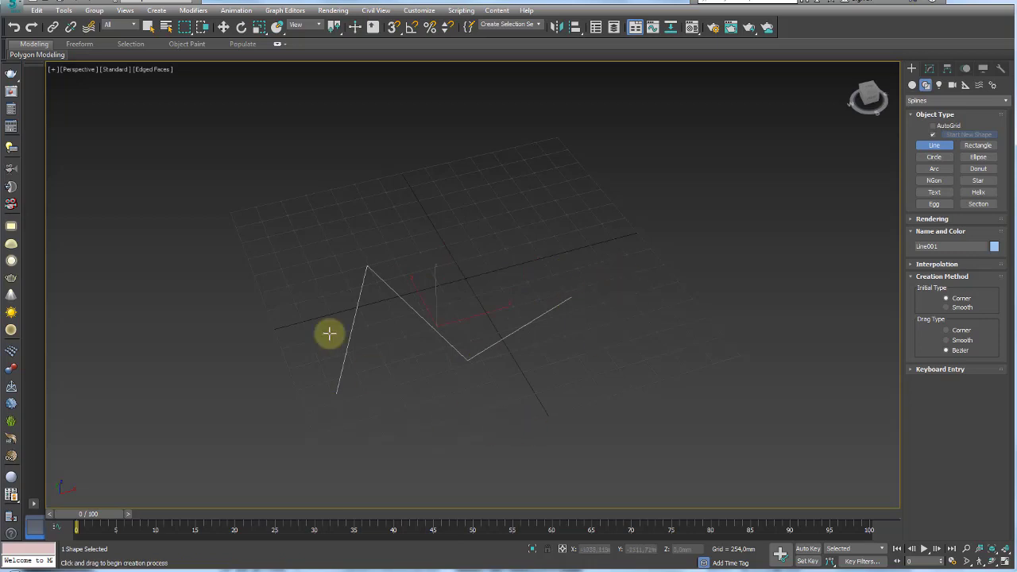
middle_drag(781, 185, 837, 171)
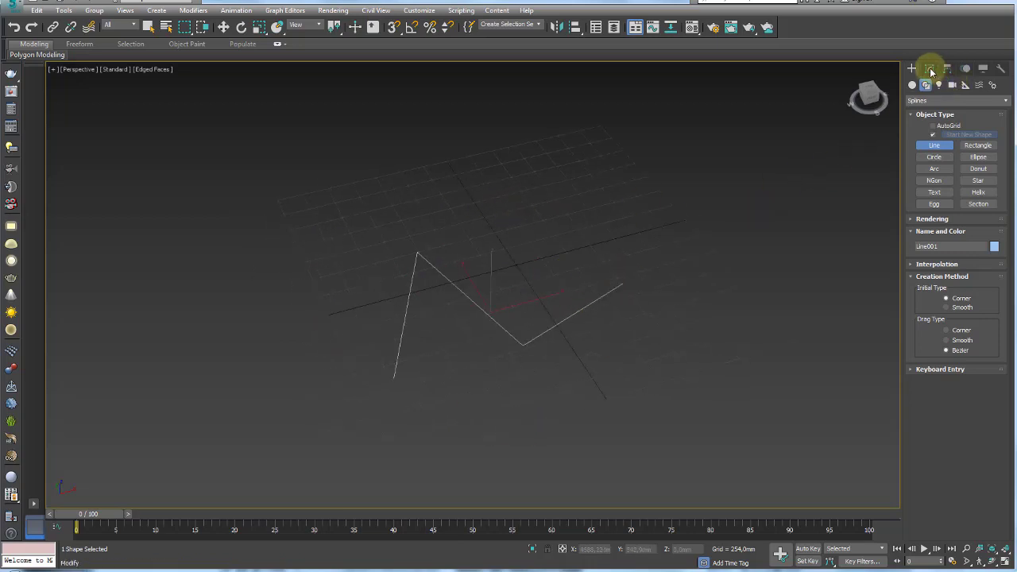
click(931, 70)
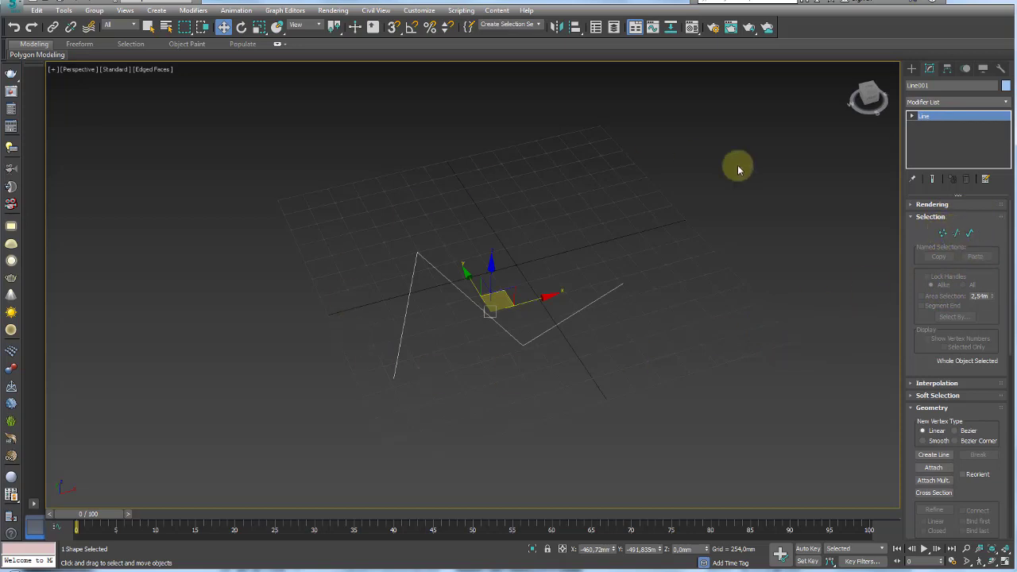
At Vertex level, move the line's right end point up and to the right.
click(936, 231)
click(623, 283)
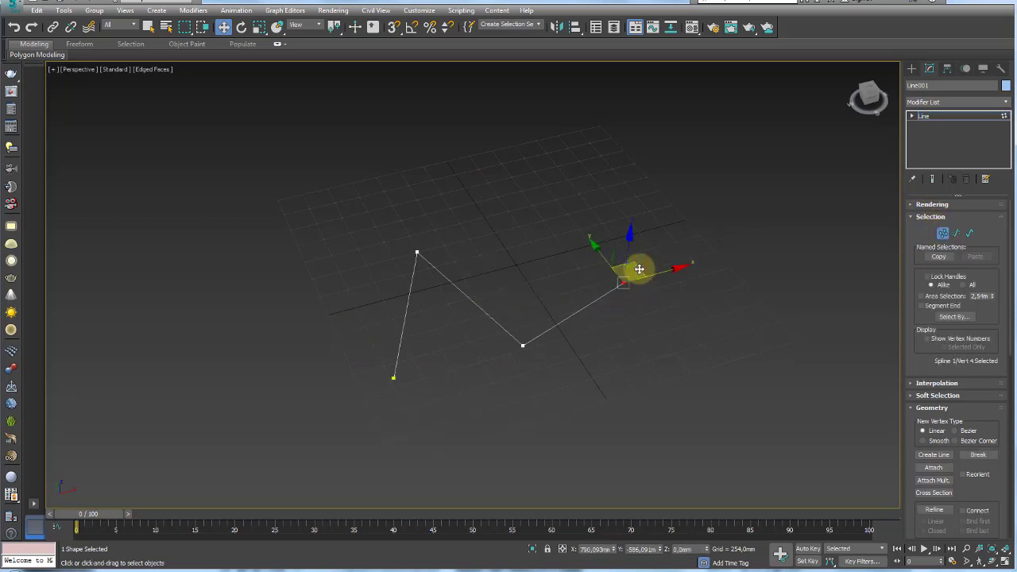
drag(639, 269, 627, 209)
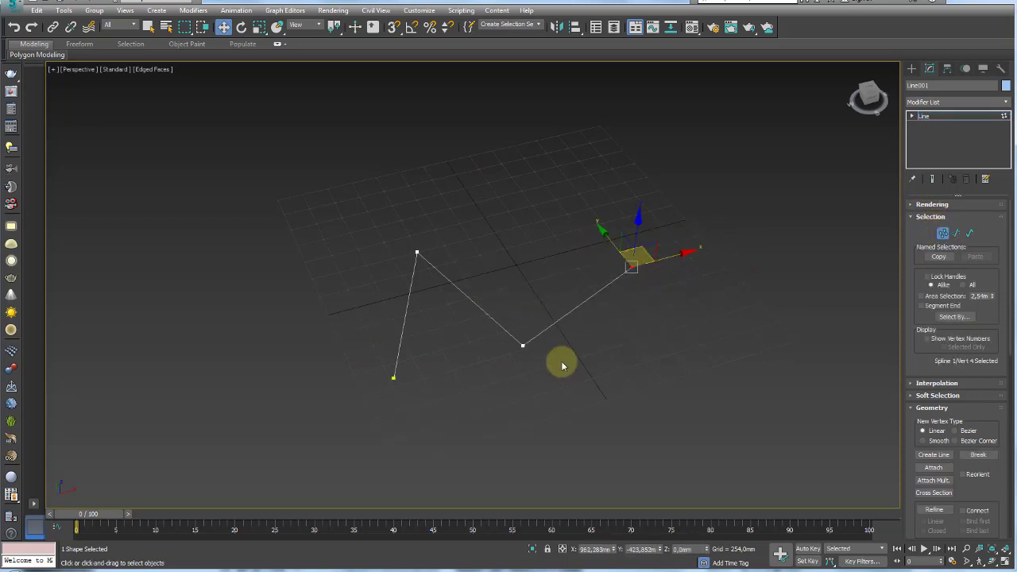
click(523, 345)
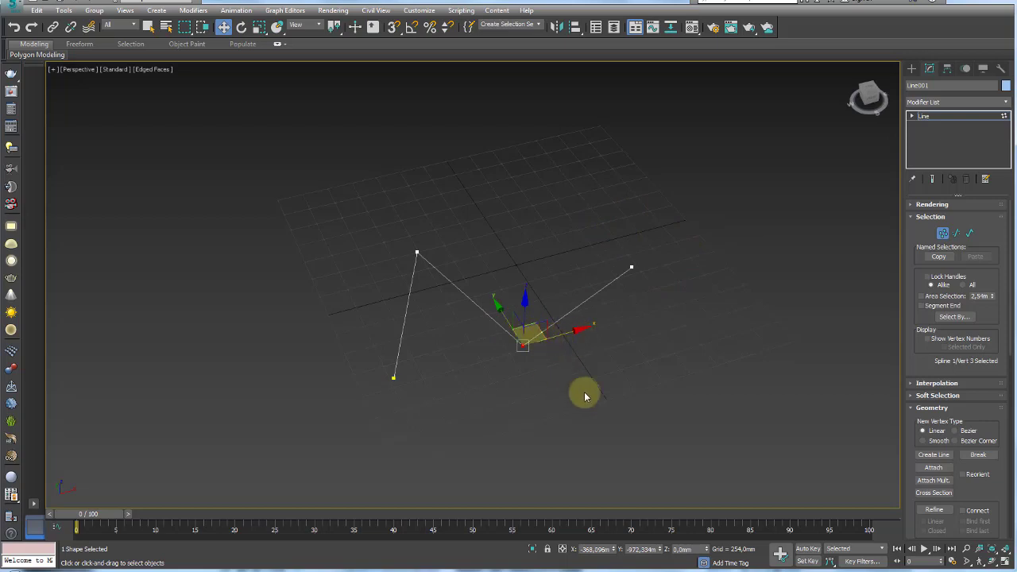
drag(395, 231, 395, 230)
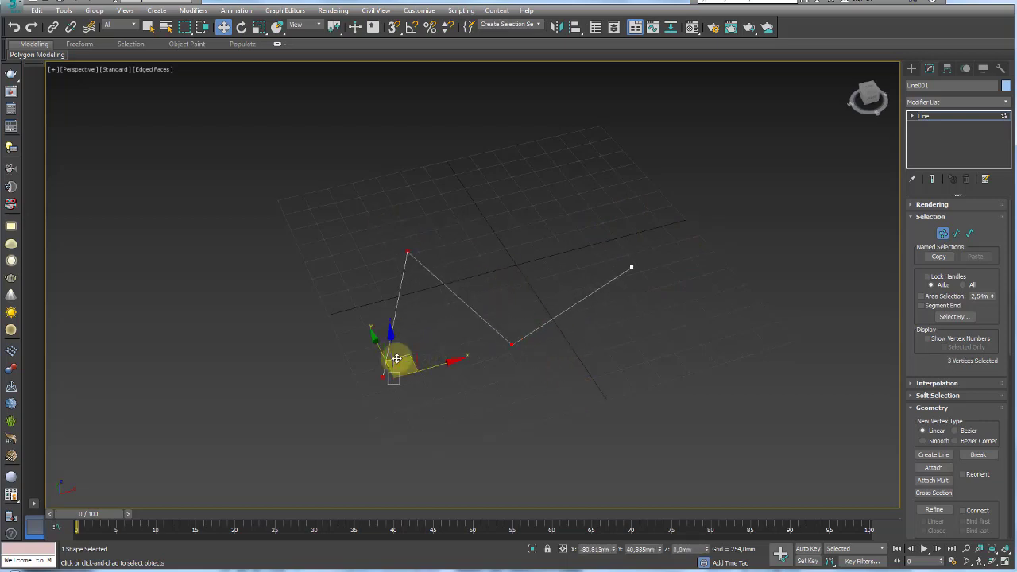
Try moving segments and the whole spline, undo, then reselect the bottom middle vertex.
click(956, 234)
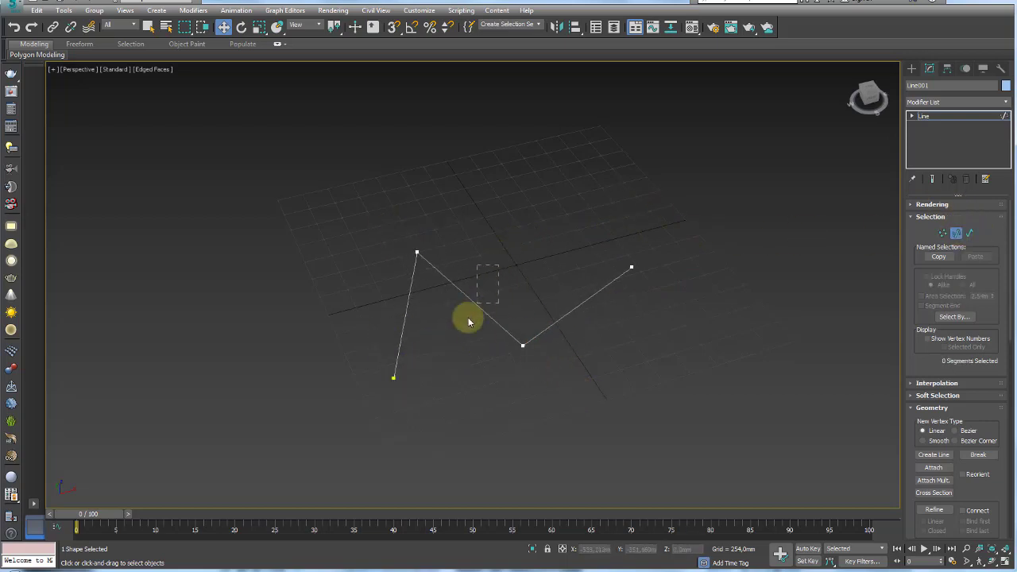
drag(478, 301, 544, 241)
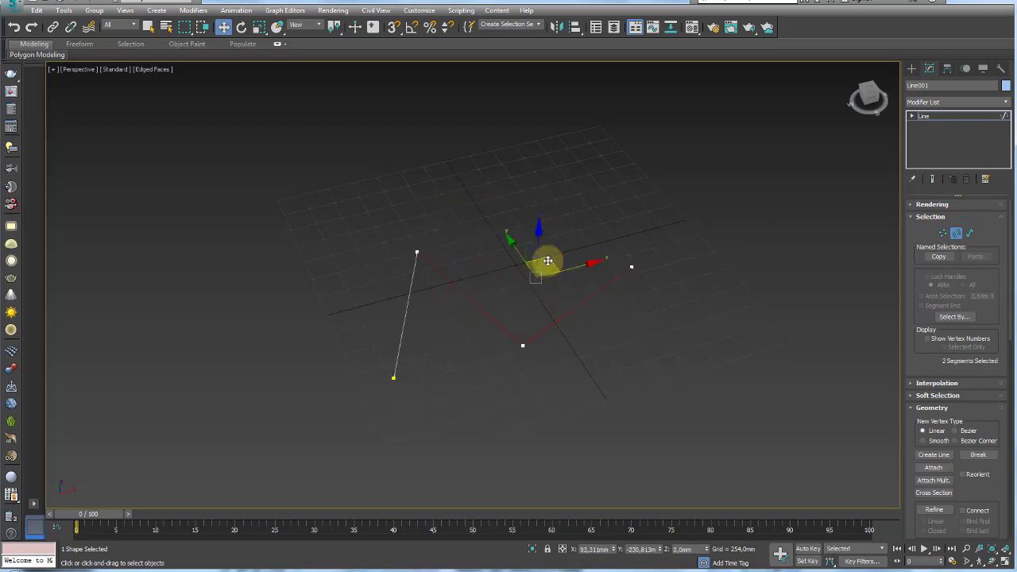
drag(544, 241, 546, 246)
click(970, 233)
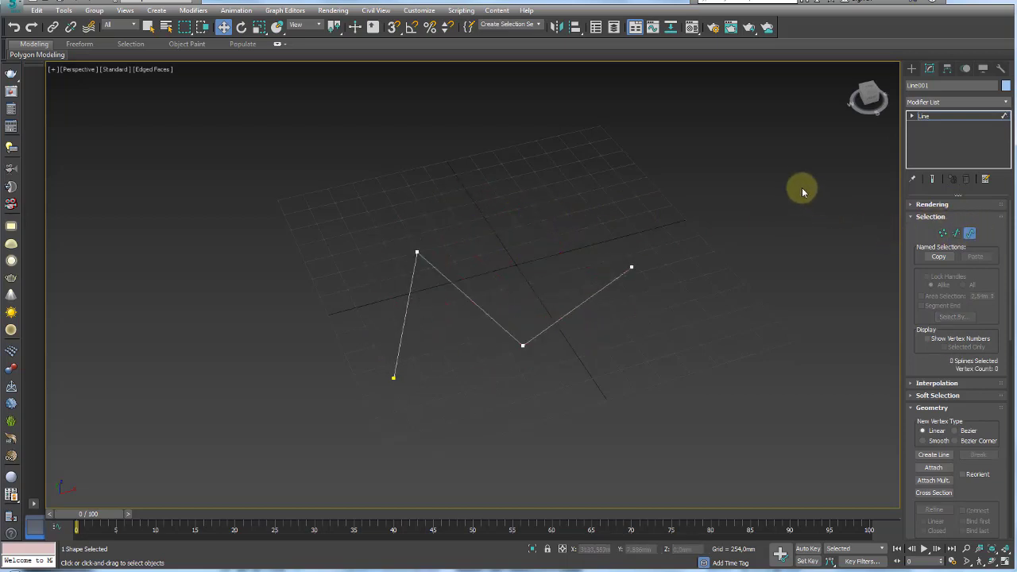
drag(617, 324, 620, 319)
drag(578, 378, 567, 363)
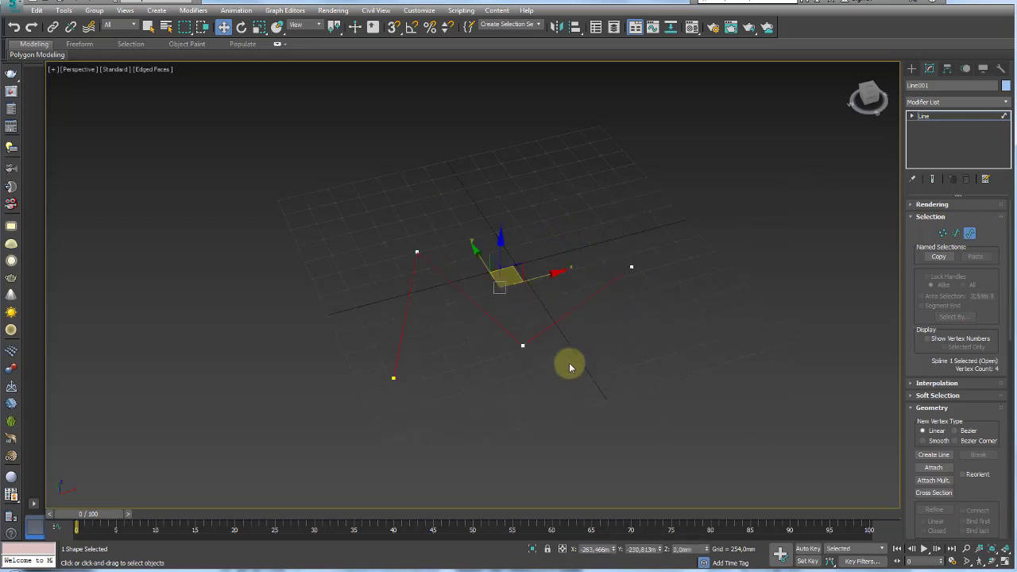
drag(699, 186, 700, 258)
drag(638, 320, 677, 236)
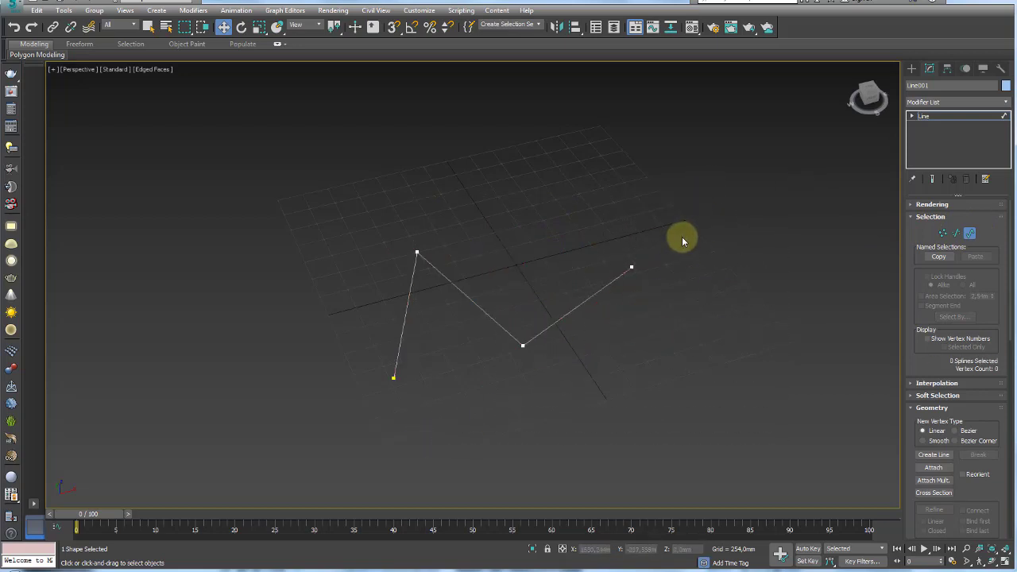
key(ctrl+z)
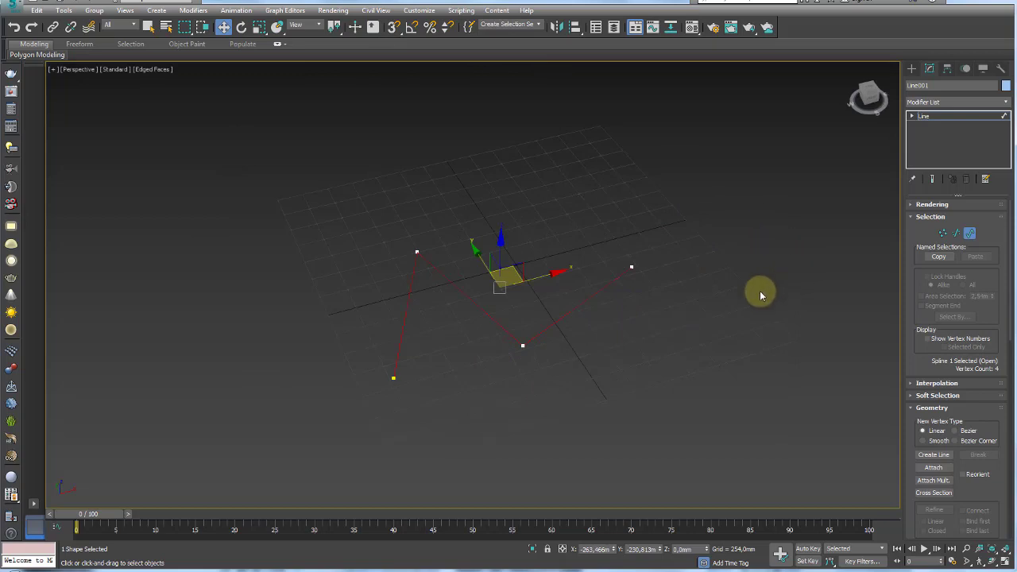
click(944, 234)
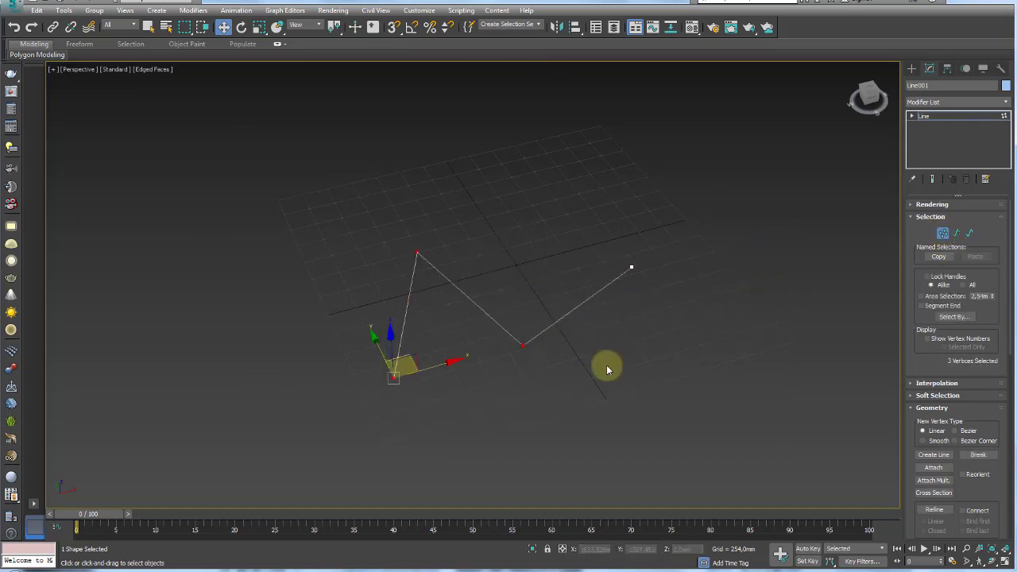
drag(506, 328, 507, 330)
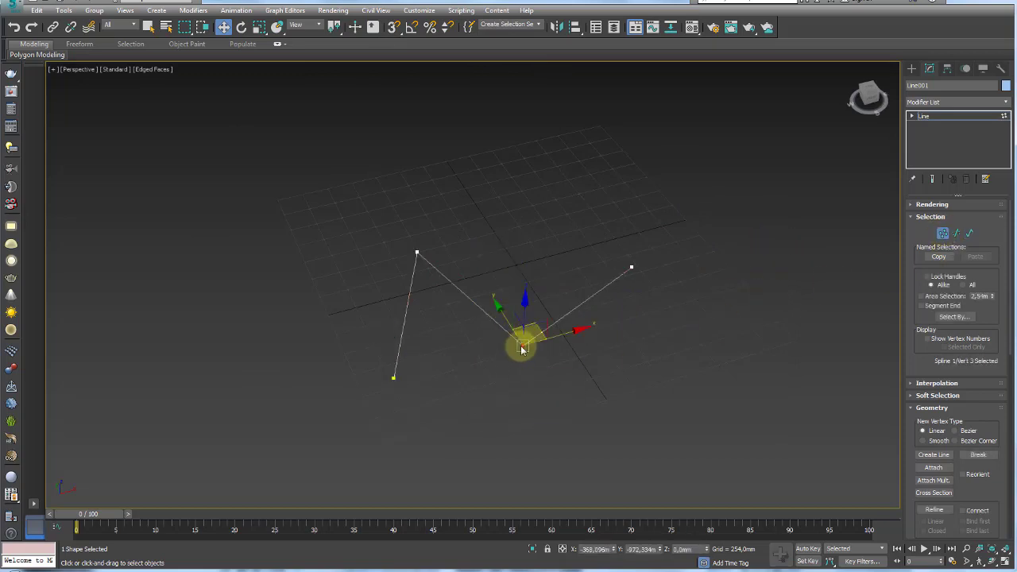
Set the zigzag's lower middle vertex to Smooth and drag it to adjust the bend.
right_click(523, 349)
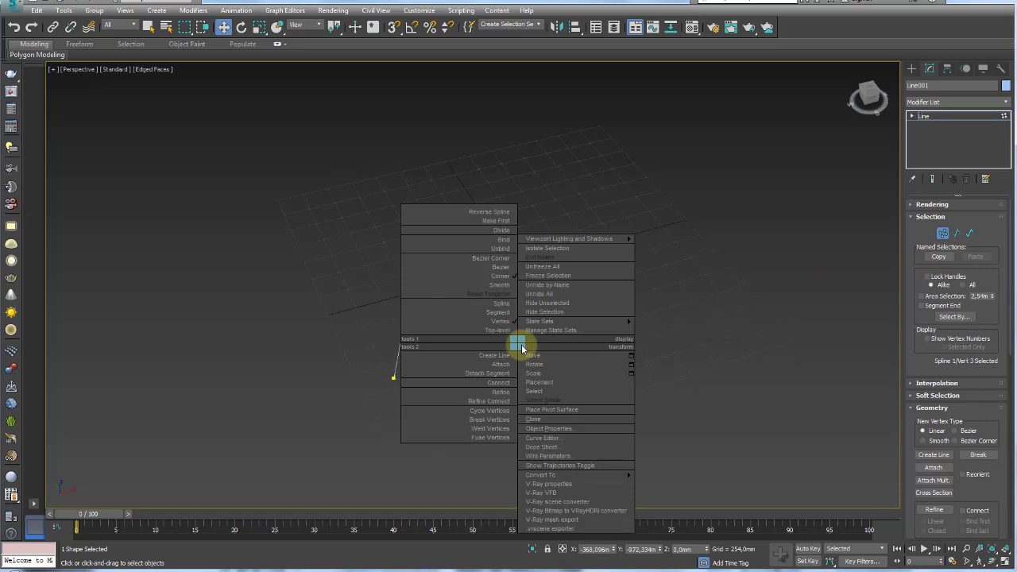
click(501, 291)
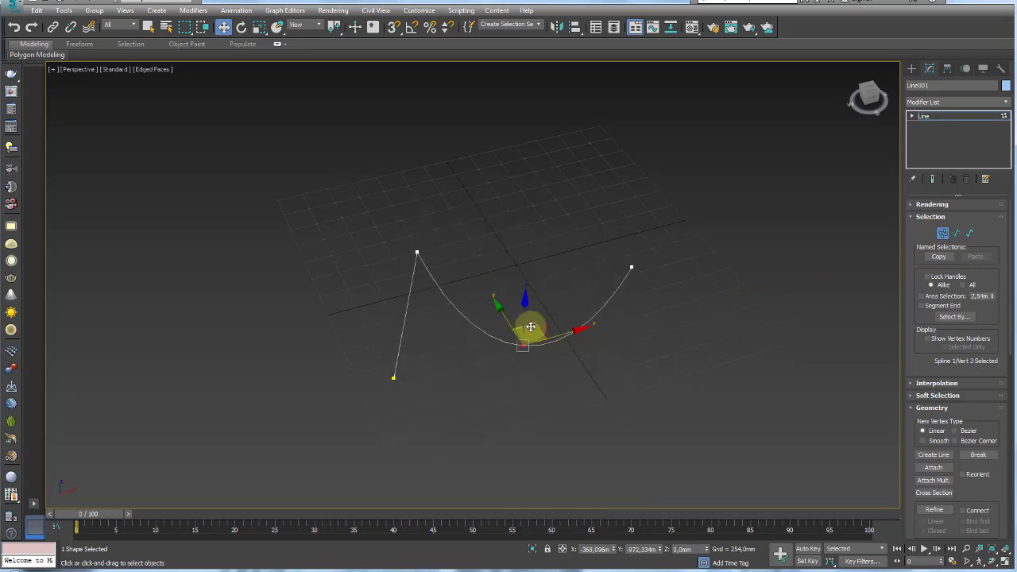
alt+middle_drag(501, 291, 553, 202)
mouse_move(552, 203)
mouse_down()
mouse_move(613, 302)
mouse_move(504, 273)
mouse_move(572, 295)
mouse_move(513, 340)
mouse_up()
Change that vertex to Corner, then Bezier Corner, and pull a handle to round the curve.
right_click(512, 340)
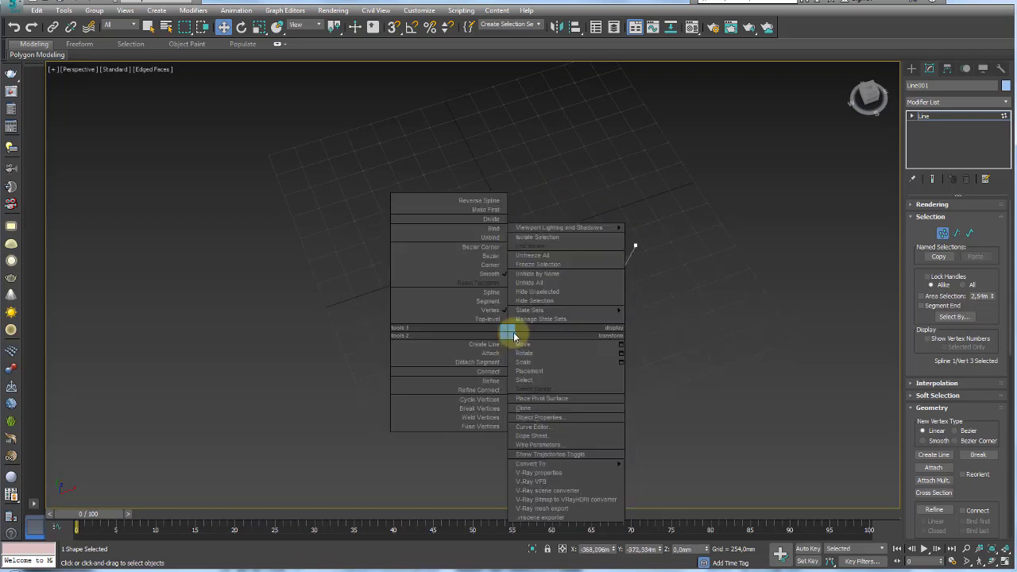
click(493, 269)
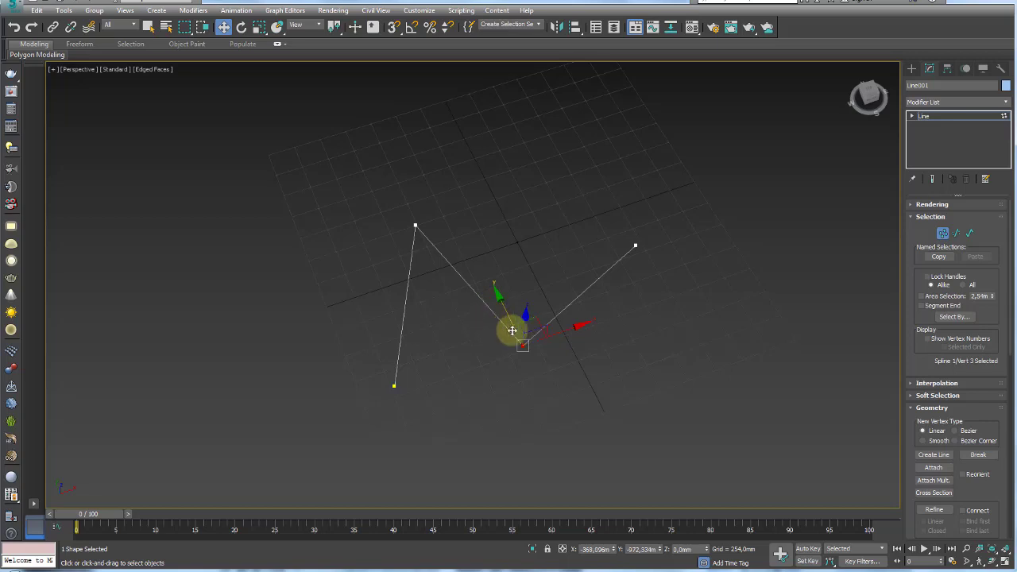
right_click(512, 330)
click(496, 255)
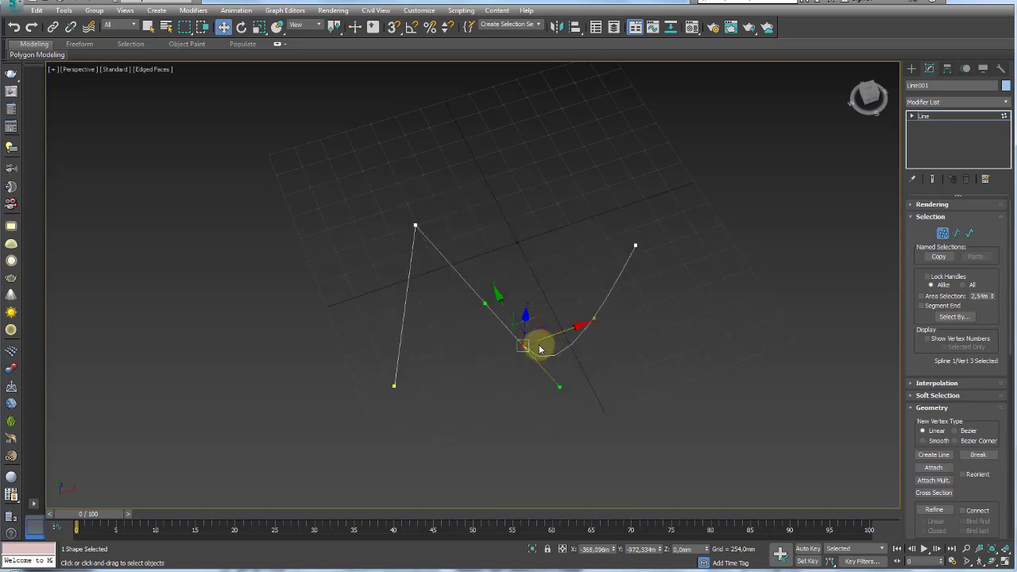
mouse_move(559, 387)
mouse_down()
mouse_move(579, 341)
mouse_move(491, 304)
mouse_move(534, 390)
mouse_move(528, 255)
mouse_move(477, 288)
mouse_move(590, 293)
mouse_move(551, 371)
mouse_move(527, 296)
mouse_move(597, 311)
mouse_move(535, 275)
mouse_move(520, 389)
mouse_move(626, 303)
mouse_move(559, 345)
mouse_up()
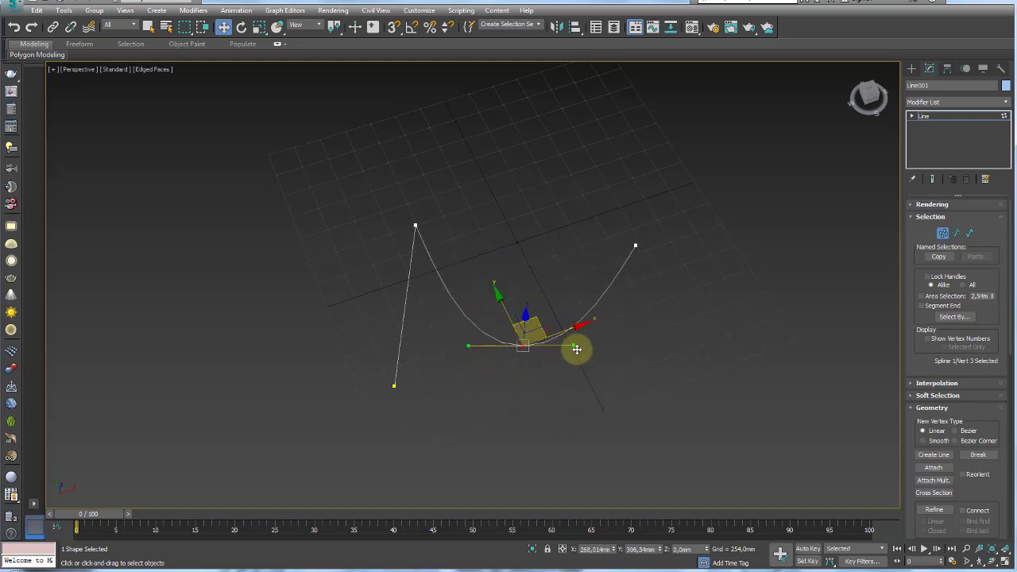
Reapply Bezier Corner to the middle vertex and pull both handles up to reshape the arc.
right_click(518, 347)
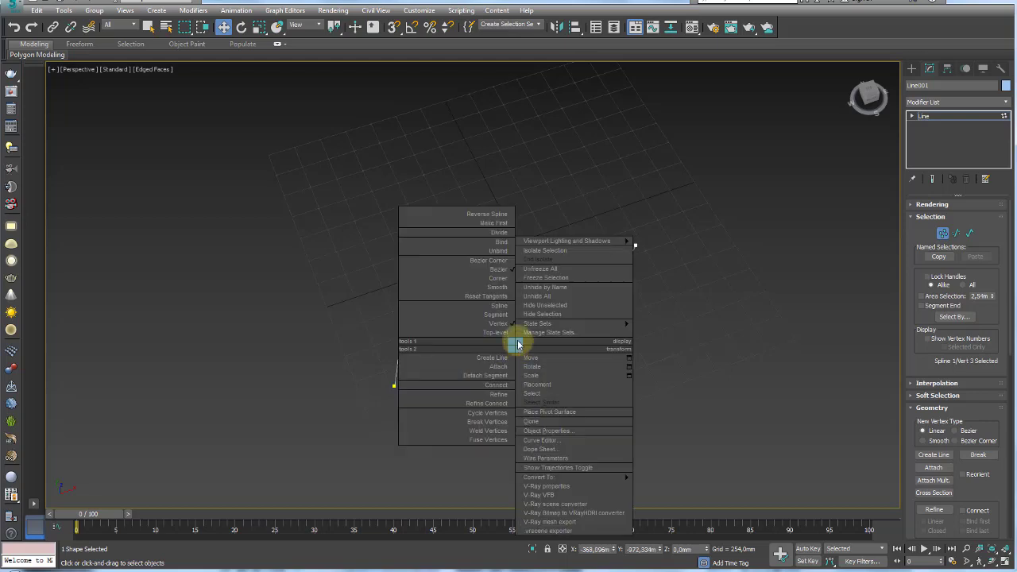
click(499, 262)
mouse_move(578, 347)
mouse_down()
mouse_move(605, 228)
mouse_move(605, 409)
mouse_up()
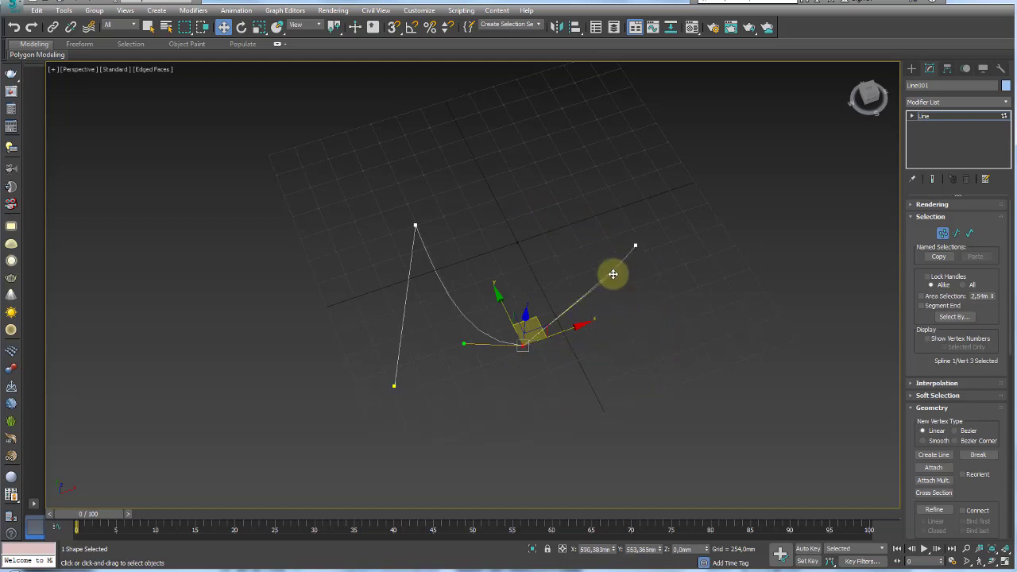
drag(470, 350, 467, 319)
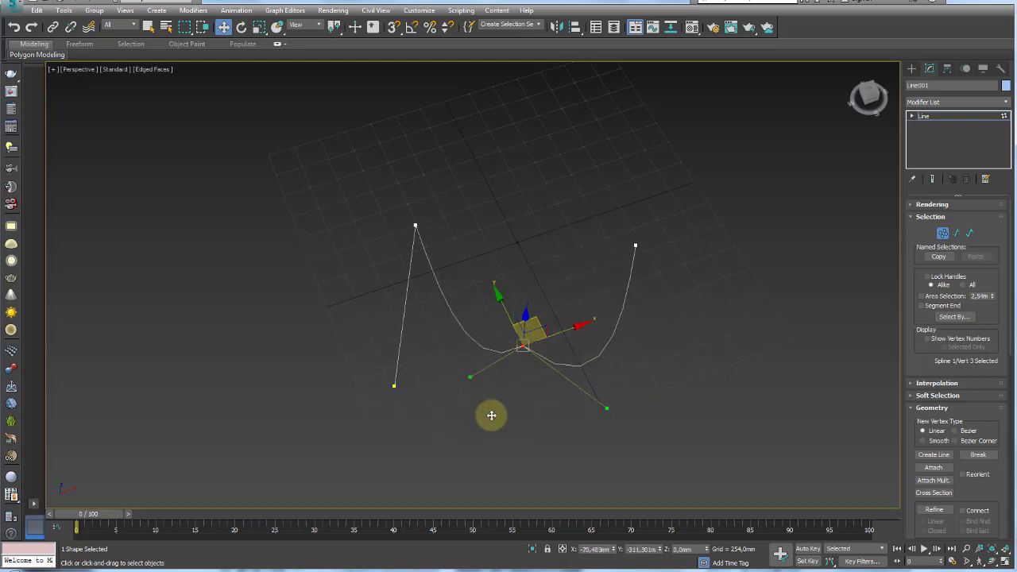
Rotate and scale the vertex handles to tilt and widen the curve, then delete the line.
right_click(520, 348)
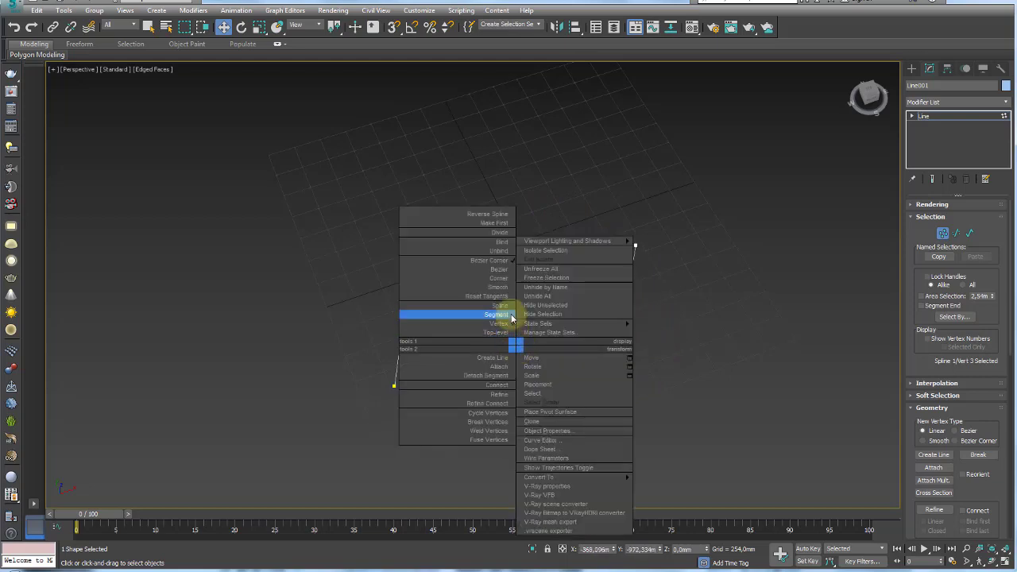
click(536, 367)
drag(520, 398, 532, 398)
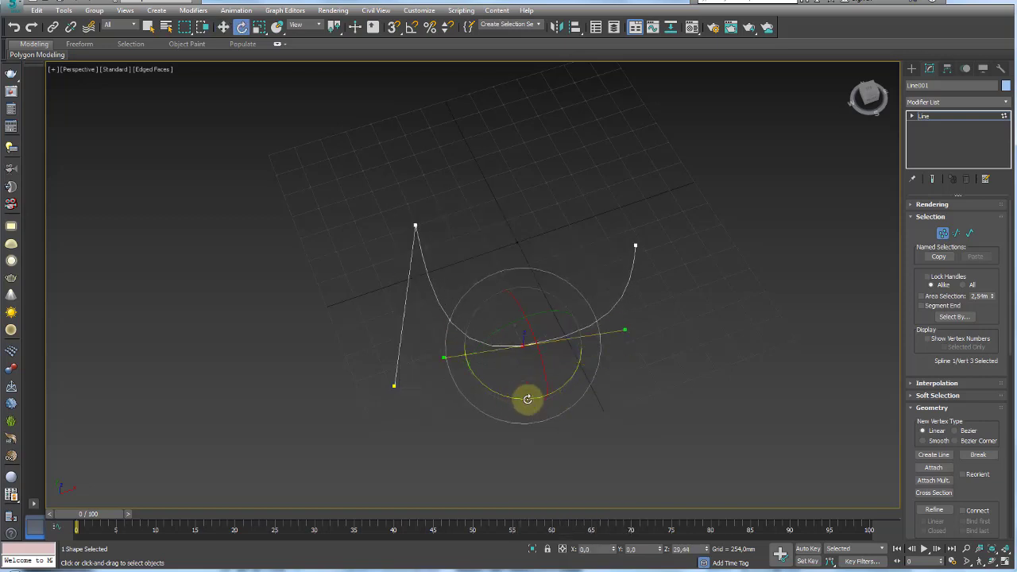
key(r)
mouse_move(526, 348)
mouse_down()
mouse_move(517, 230)
mouse_move(549, 379)
mouse_up()
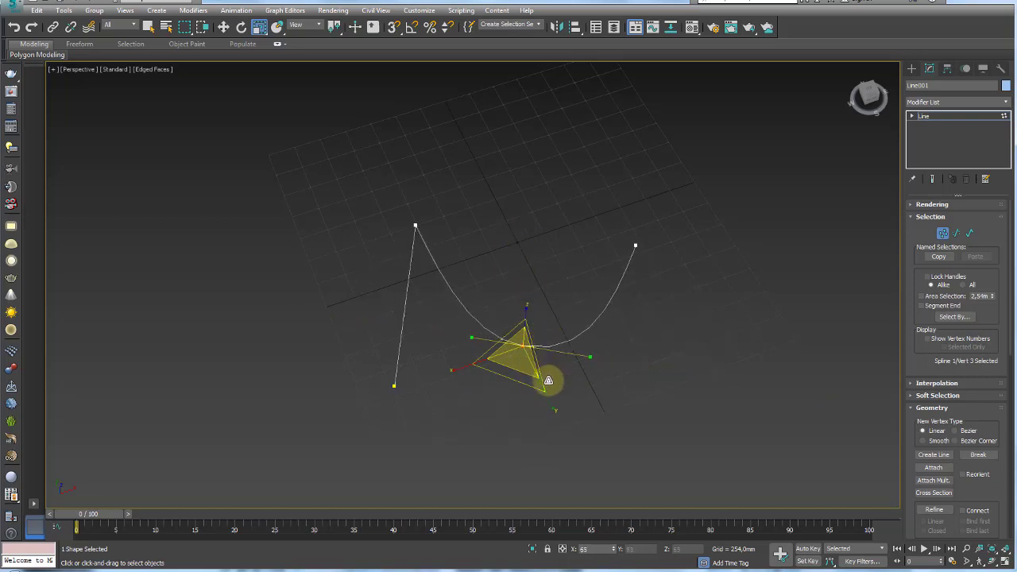
click(933, 117)
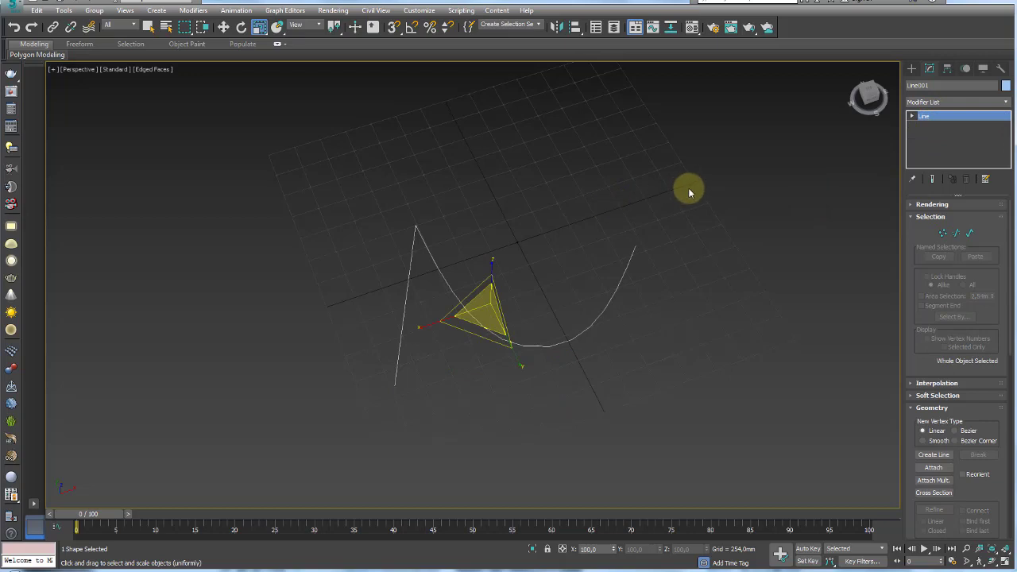
key(Delete)
Draw Line001, an open zigzag of four straight segments, across the empty grid.
alt+middle_drag(683, 322, 638, 297)
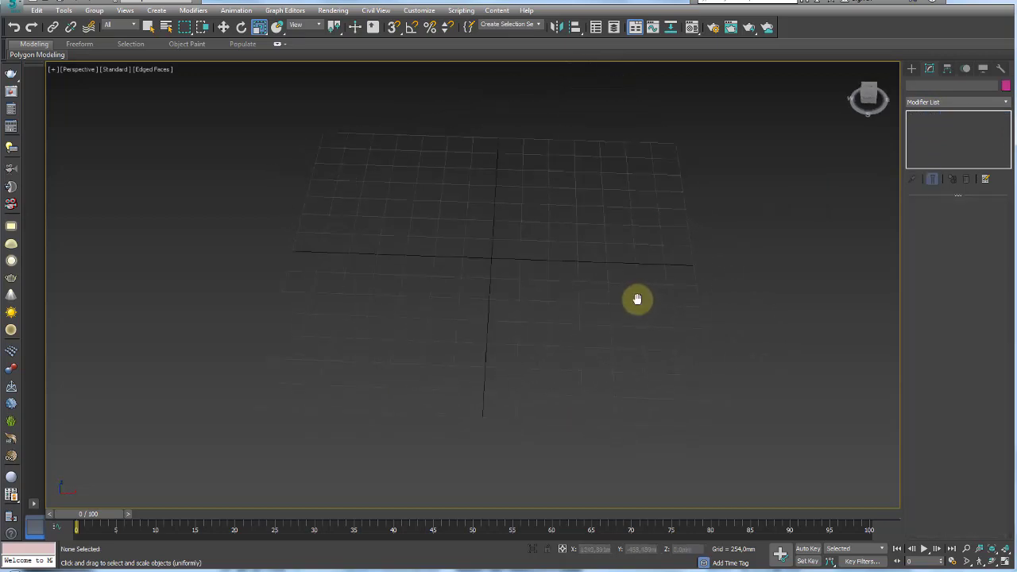
click(913, 69)
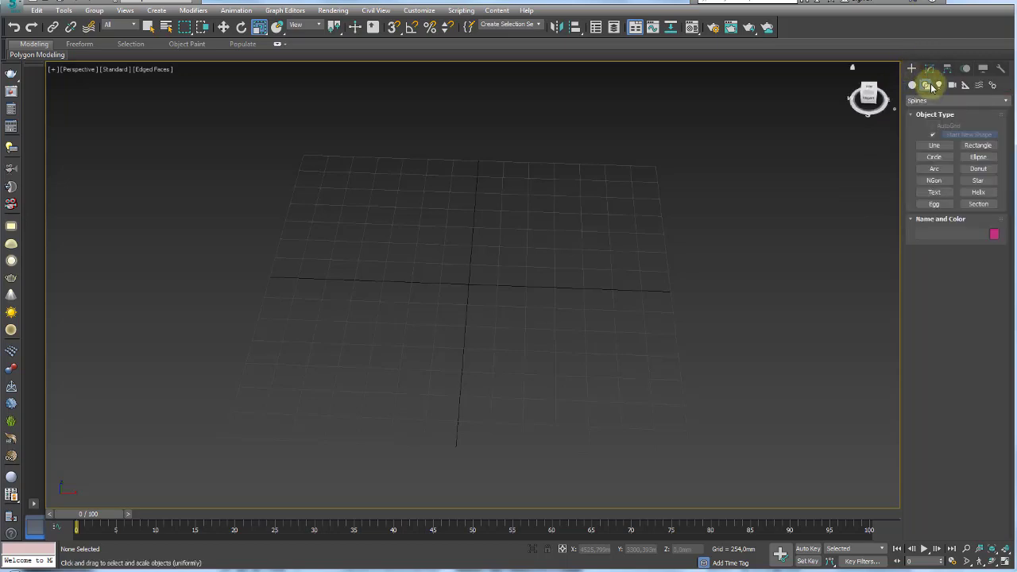
click(937, 149)
click(414, 390)
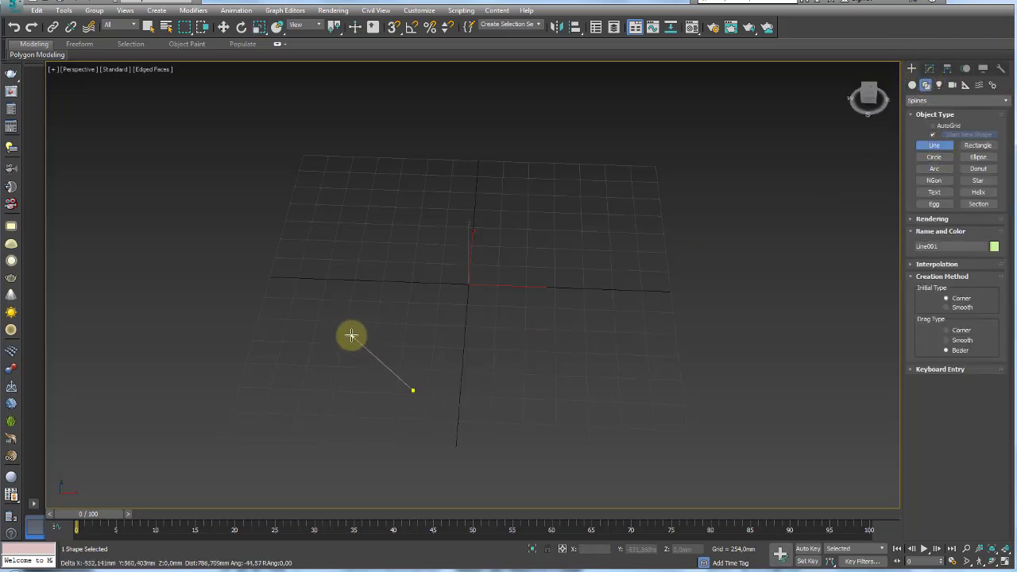
click(351, 335)
click(468, 288)
click(538, 355)
click(695, 318)
right_click(762, 264)
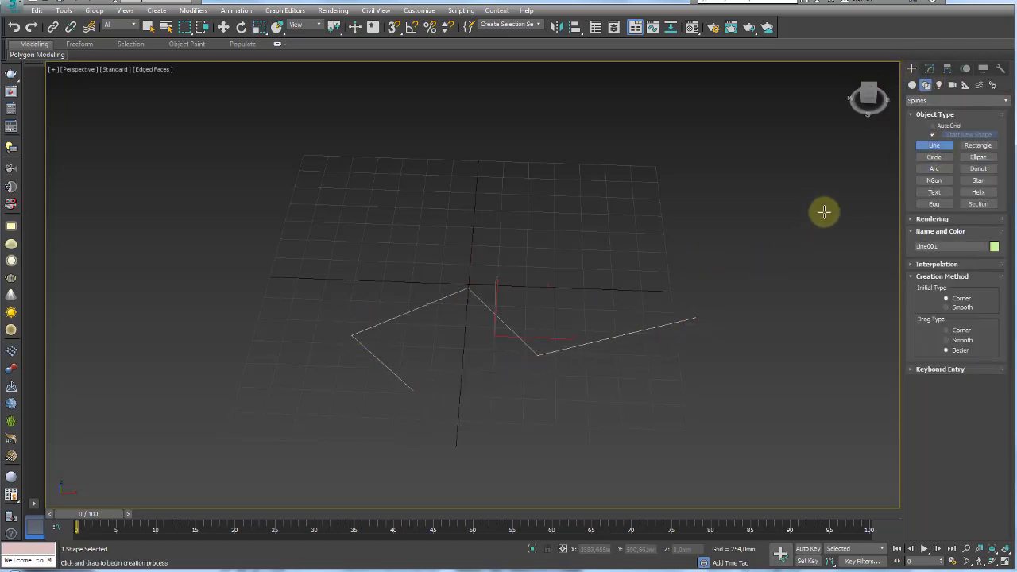
click(923, 72)
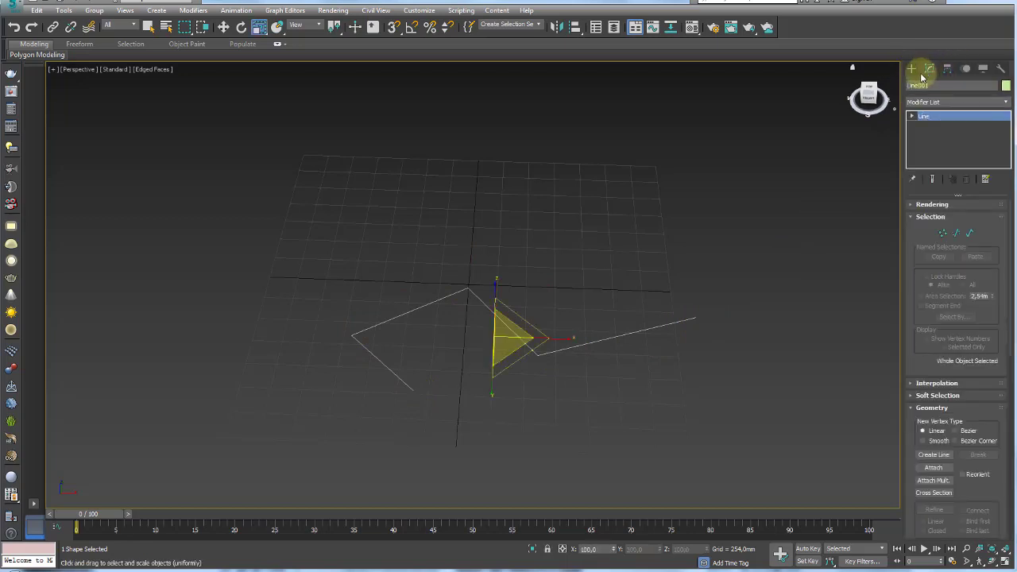
Switch Line001 to Spline sub-object level and select the zigzag spline.
click(969, 236)
drag(752, 250, 636, 380)
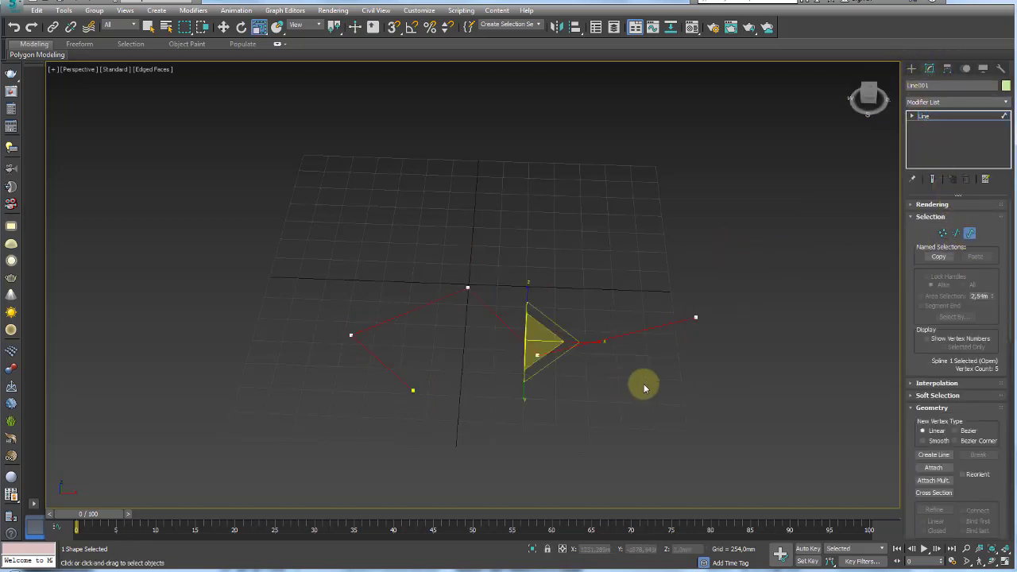
mouse_move(642, 386)
middle_down()
mouse_move(602, 330)
mouse_move(603, 313)
middle_up()
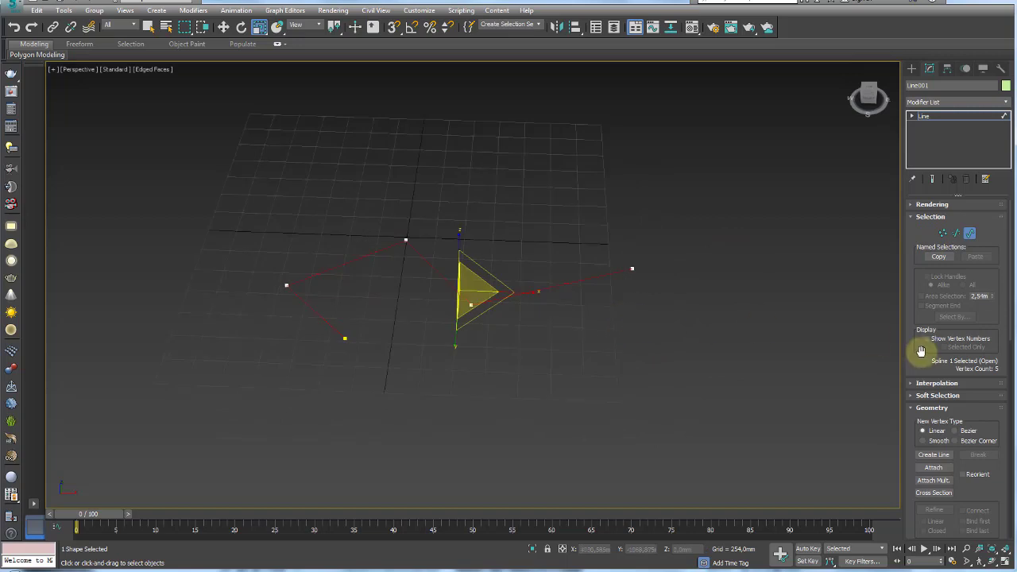
mouse_move(916, 358)
mouse_down()
mouse_move(909, 228)
mouse_move(851, 232)
mouse_up()
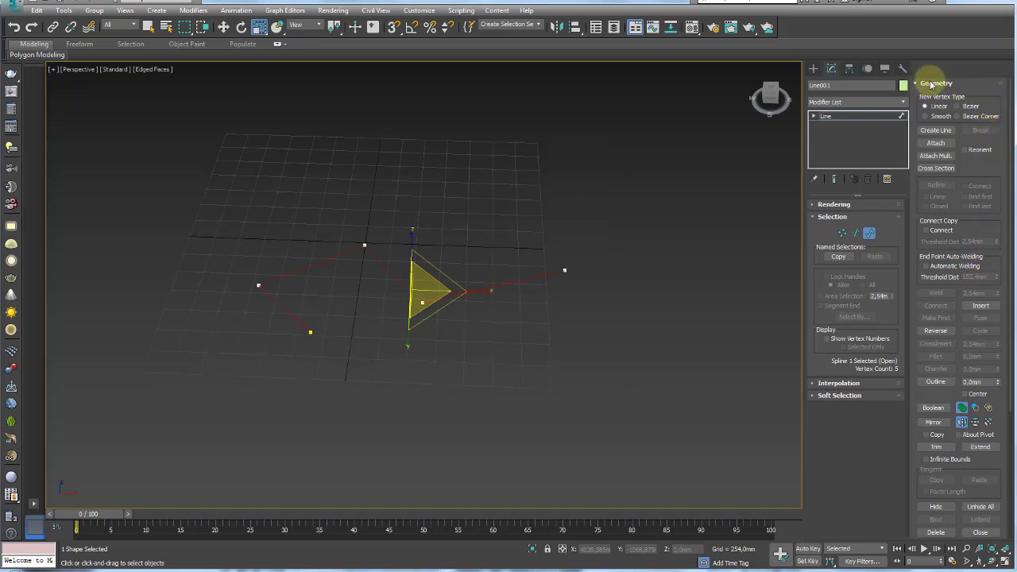
Use Create Line to draw a long smooth curve from the zigzag's right end.
click(940, 129)
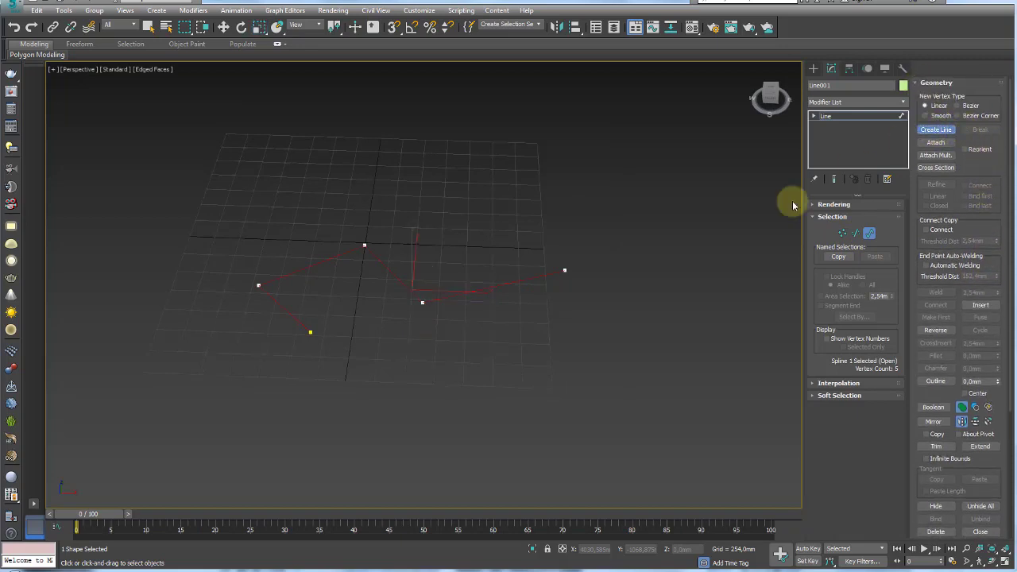
drag(564, 271, 589, 225)
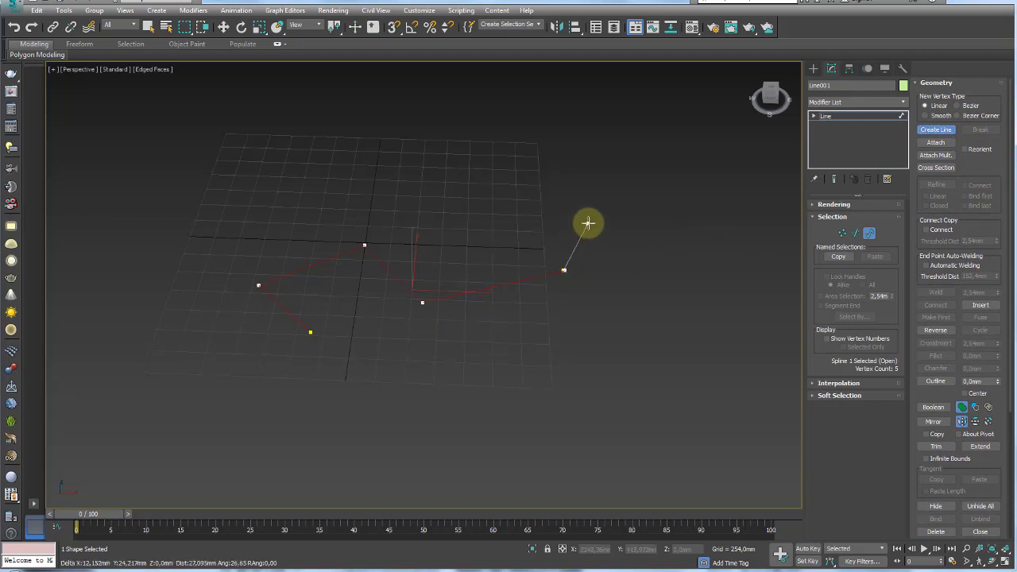
click(657, 247)
drag(622, 341, 541, 359)
click(481, 373)
drag(481, 427, 496, 422)
right_click(496, 422)
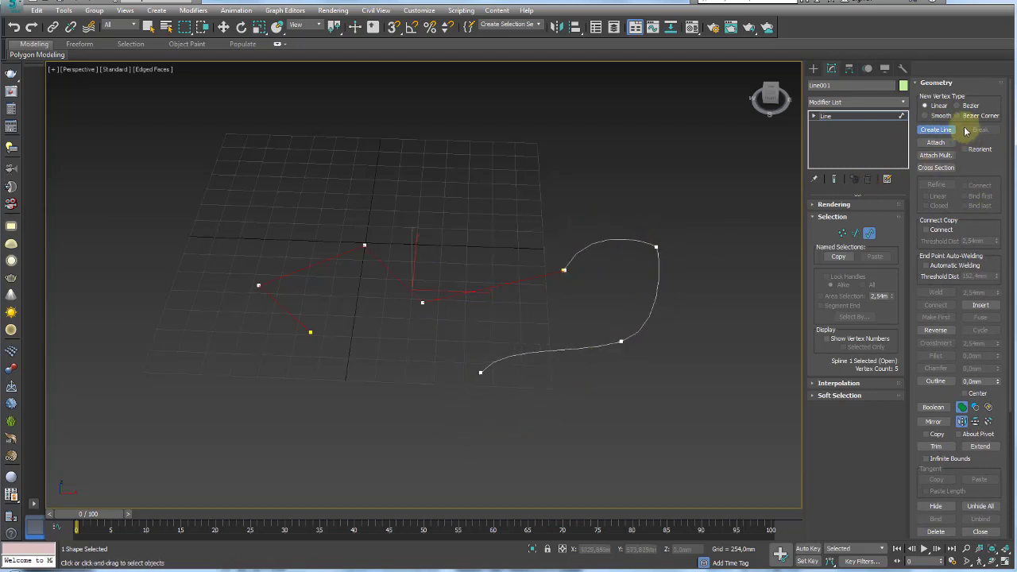
click(827, 118)
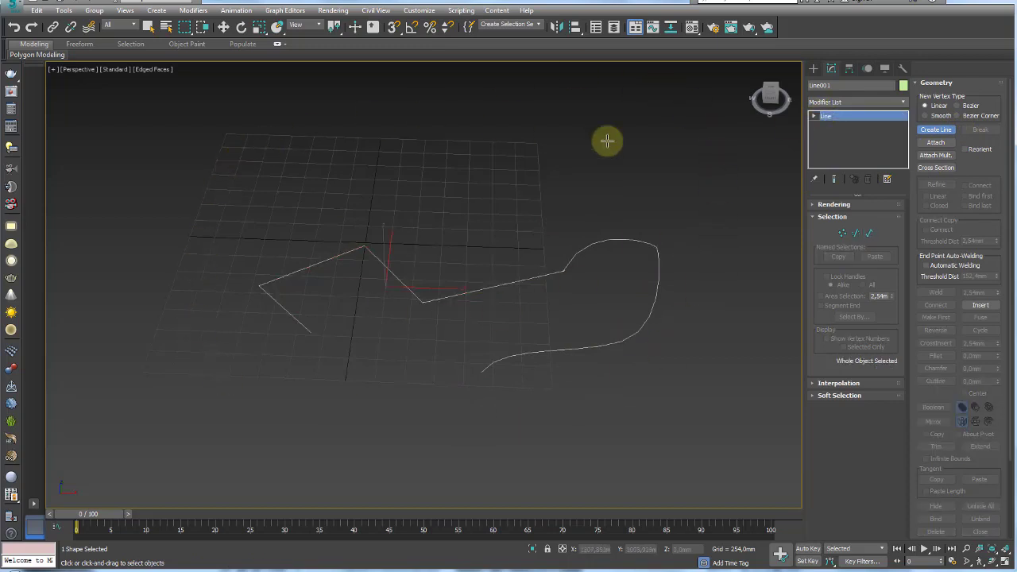
click(814, 68)
Draw two short straight lines above and to the right of the curve.
click(833, 147)
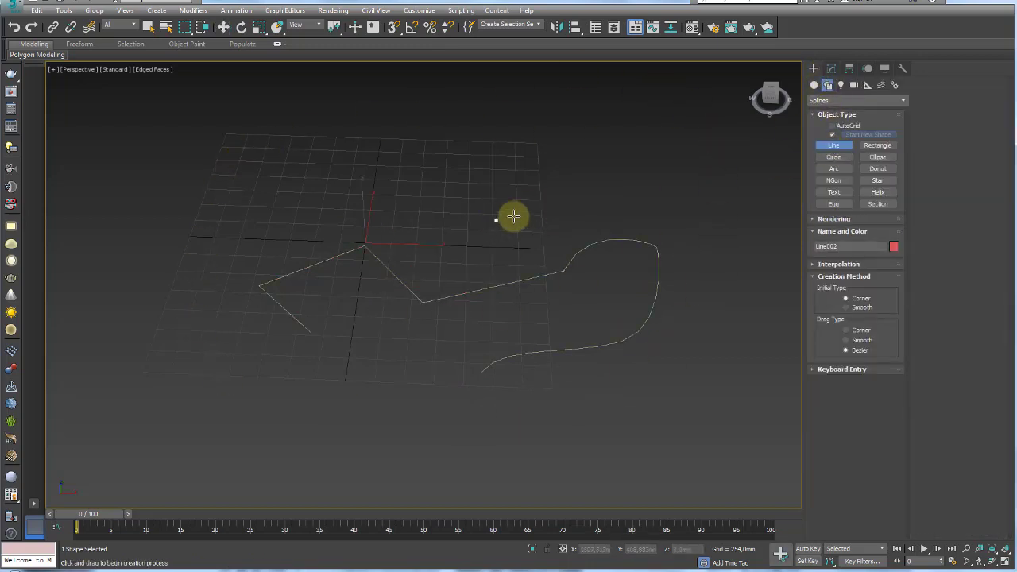
click(495, 220)
click(568, 198)
right_click(670, 184)
click(654, 195)
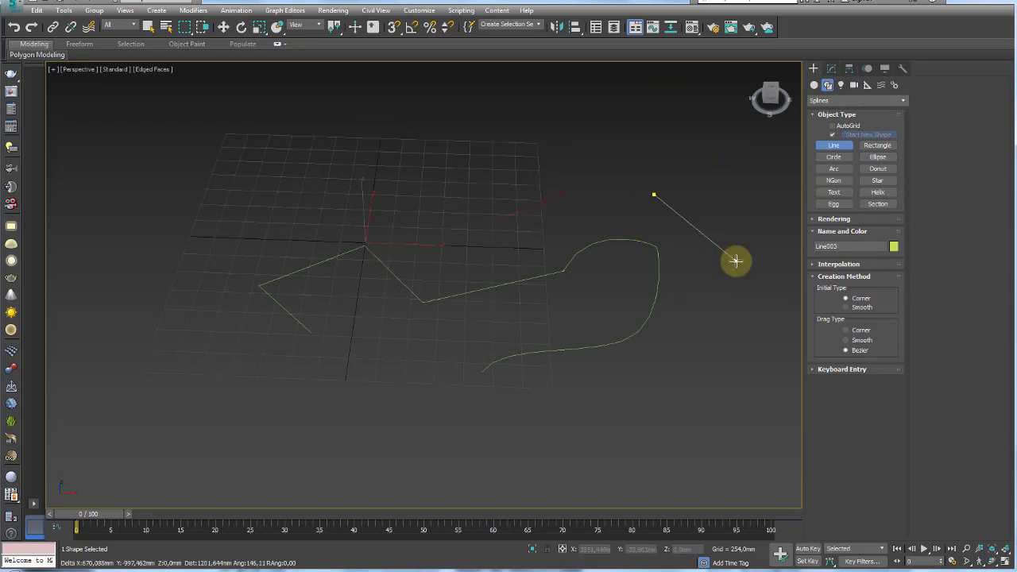
click(736, 260)
right_click(736, 260)
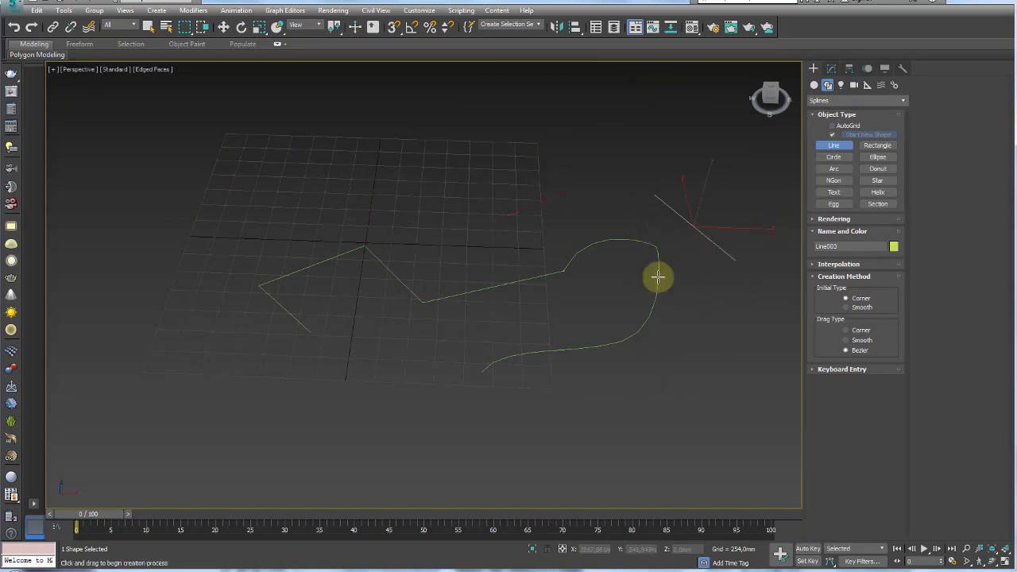
right_click(658, 277)
Attach a short line into Line001 and move the combined shape left.
click(643, 327)
click(831, 69)
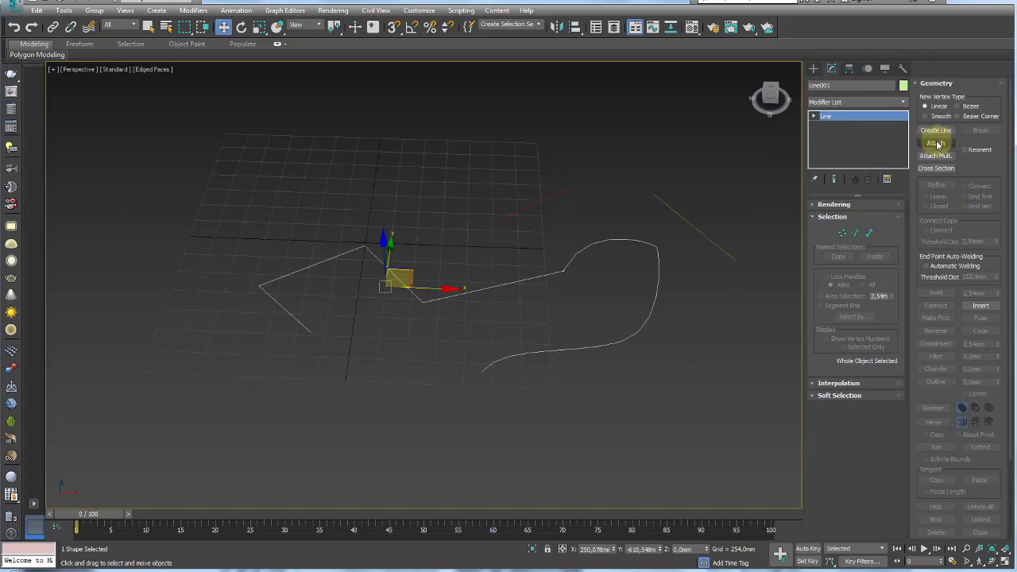
click(937, 143)
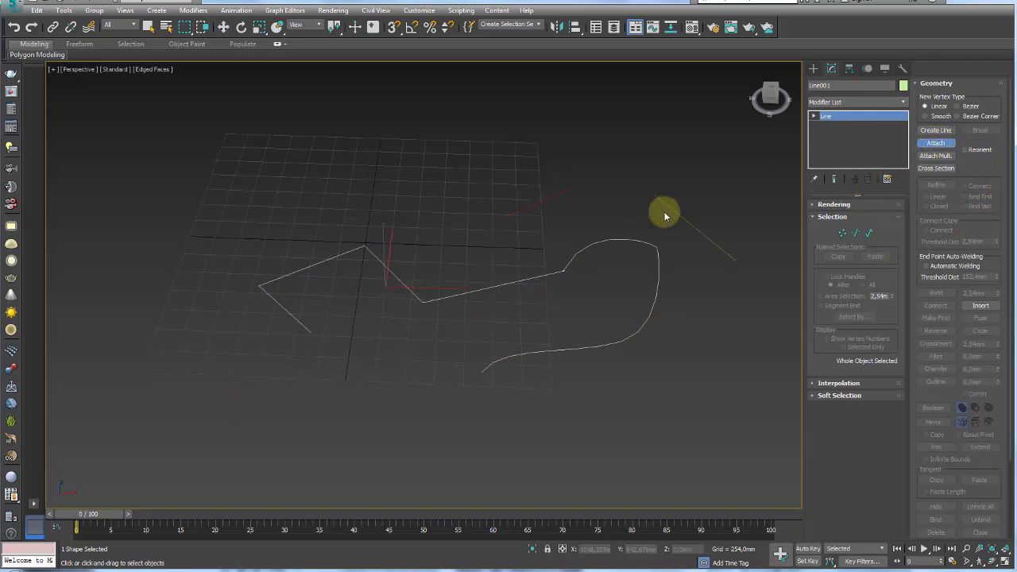
click(538, 202)
right_click(569, 306)
drag(407, 272, 338, 261)
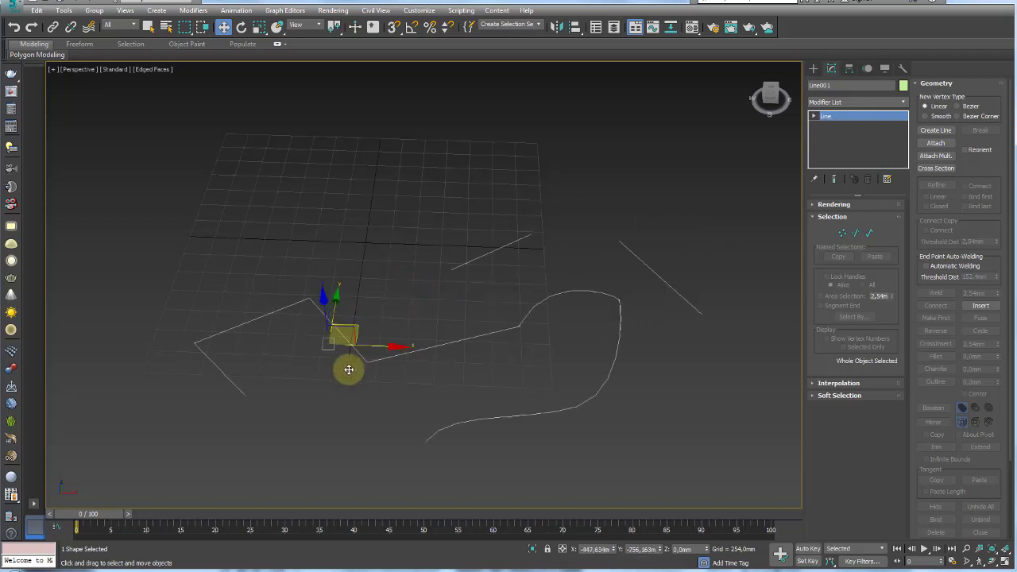
click(904, 106)
drag(906, 135, 907, 193)
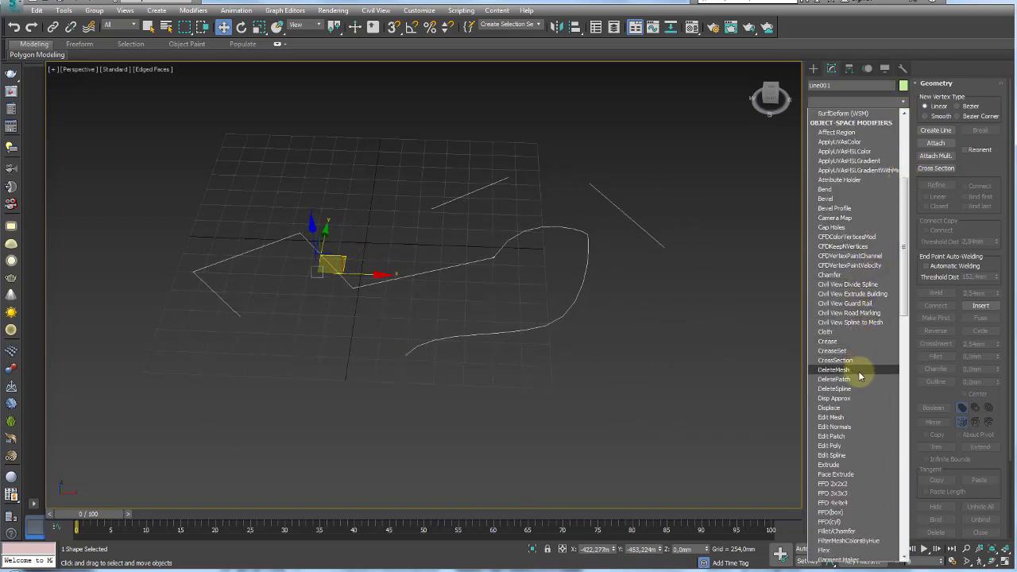
click(847, 469)
mouse_move(625, 284)
alt+middle_down()
mouse_move(643, 411)
mouse_move(707, 307)
mouse_move(589, 355)
alt+middle_up()
scroll(645, 328, up, 5)
scroll(557, 224, down, 5)
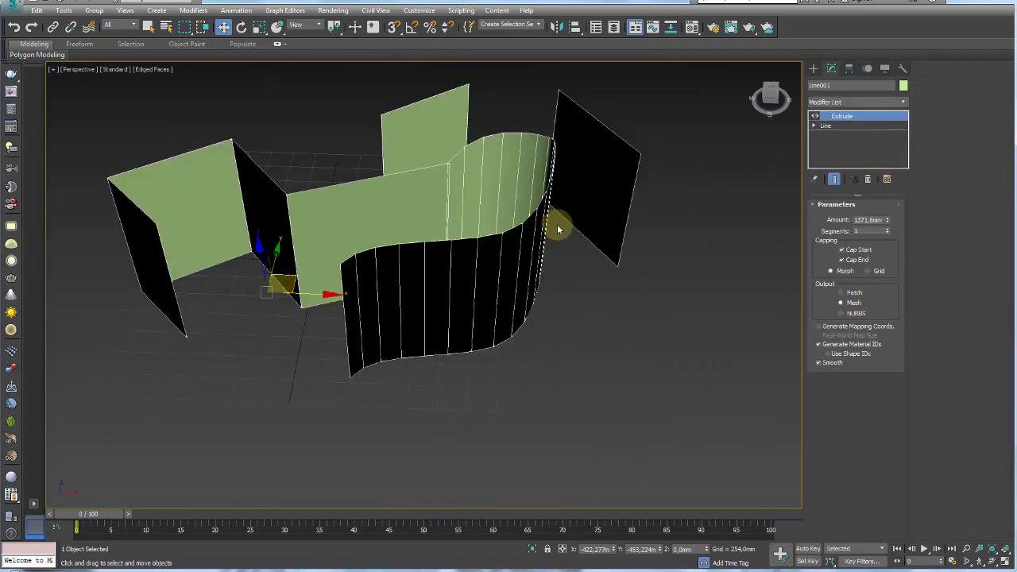
middle_drag(567, 266, 725, 234)
click(868, 180)
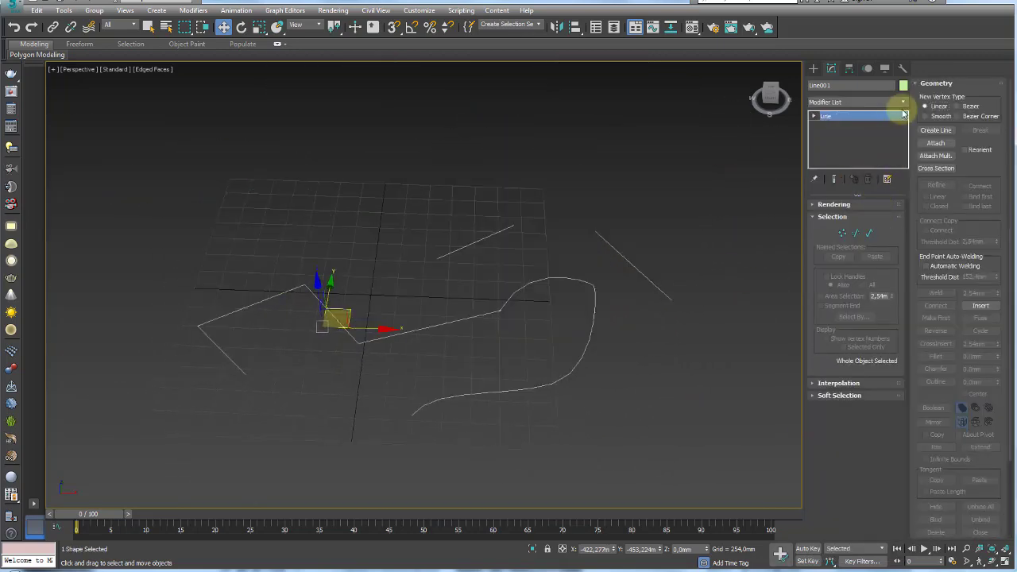
Select the zigzag at Spline level and outline it into a closed double-walled strip.
click(868, 232)
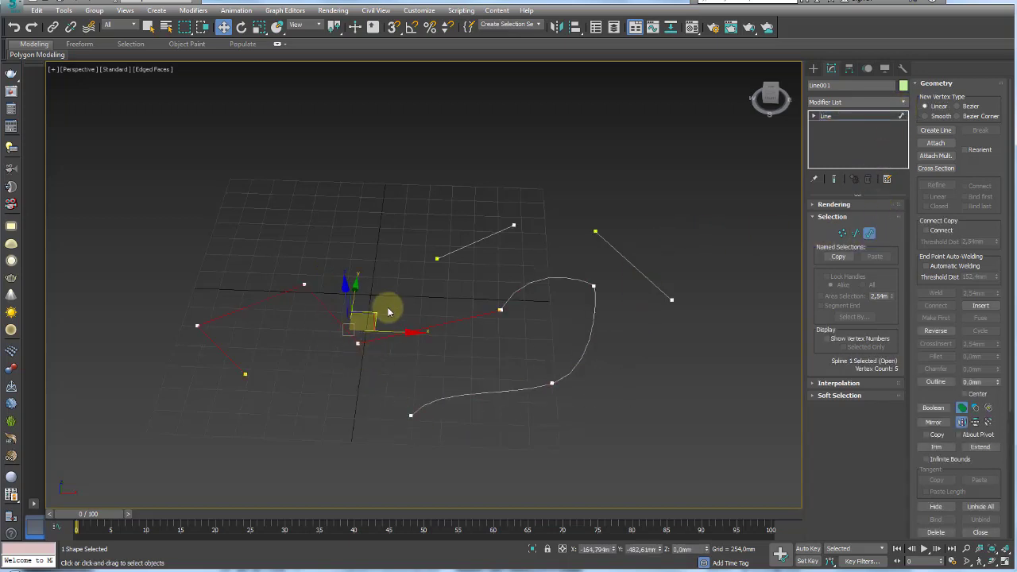
middle_drag(374, 322, 541, 318)
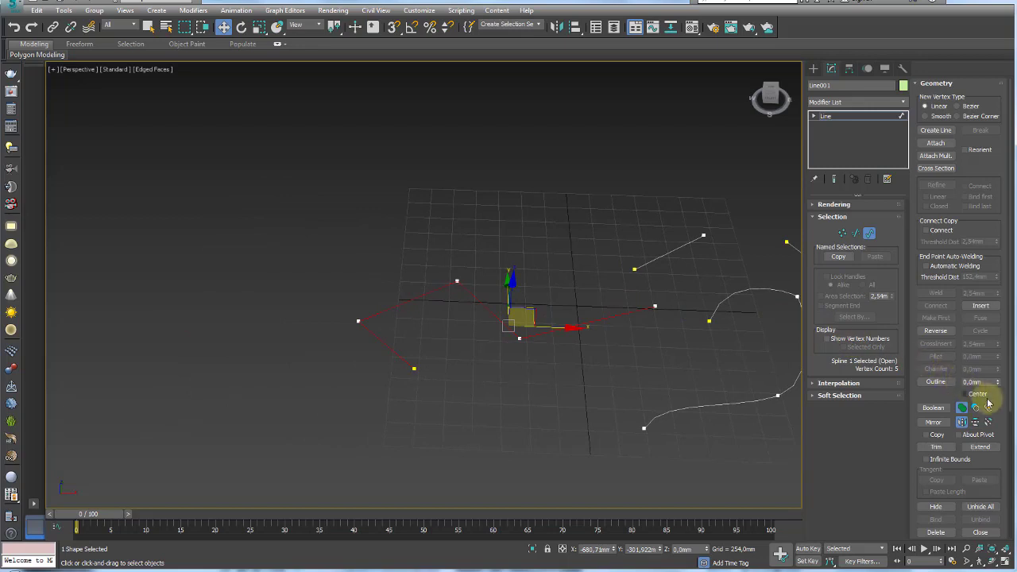
drag(977, 407, 945, 265)
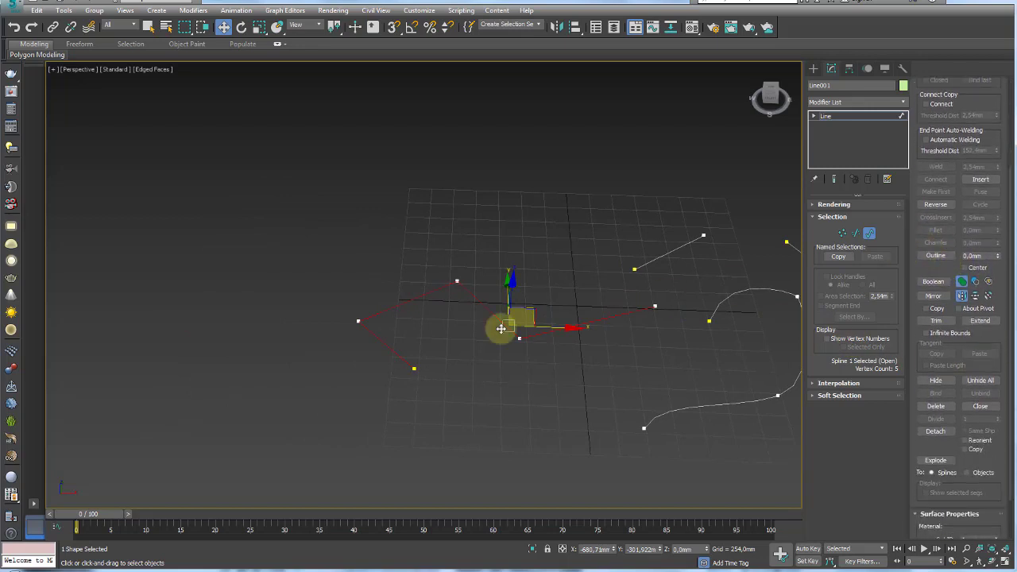
scroll(420, 348, up, 3)
middle_drag(636, 303, 579, 331)
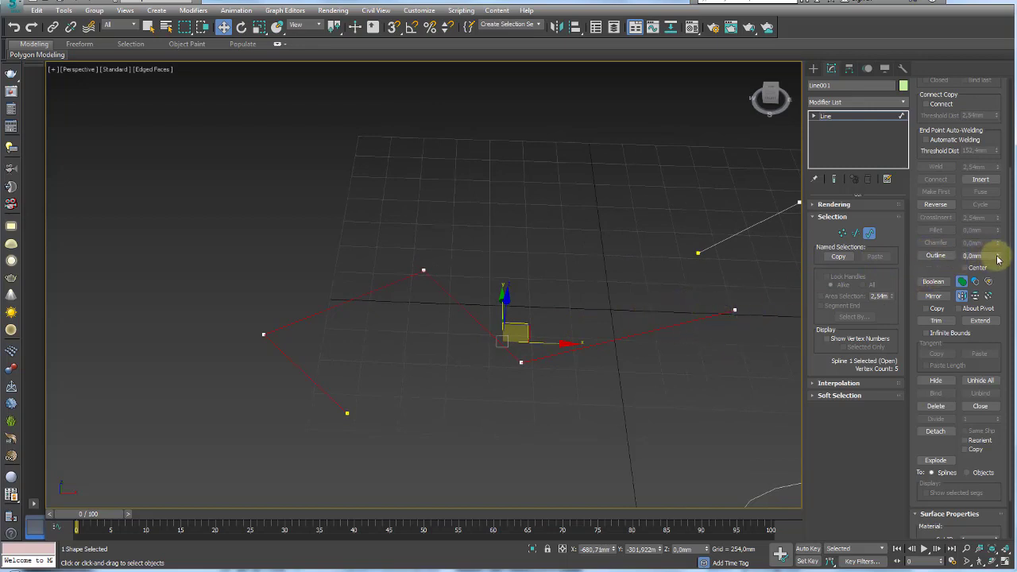
mouse_move(999, 260)
mouse_down()
mouse_move(995, 245)
mouse_move(993, 266)
mouse_move(999, 250)
mouse_move(995, 258)
mouse_up()
middle_drag(712, 292, 654, 304)
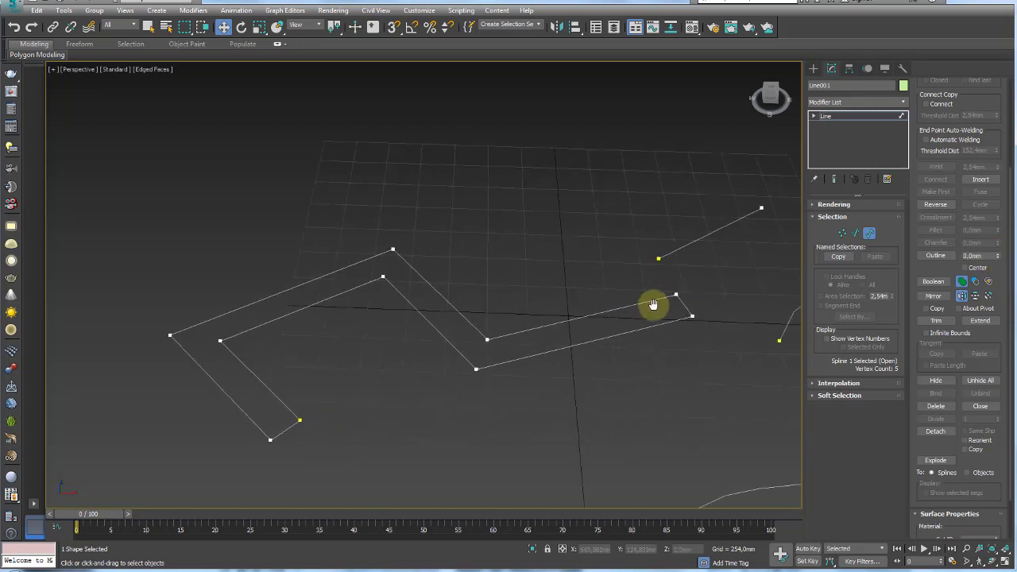
click(858, 117)
click(903, 102)
scroll(901, 234, down, 5)
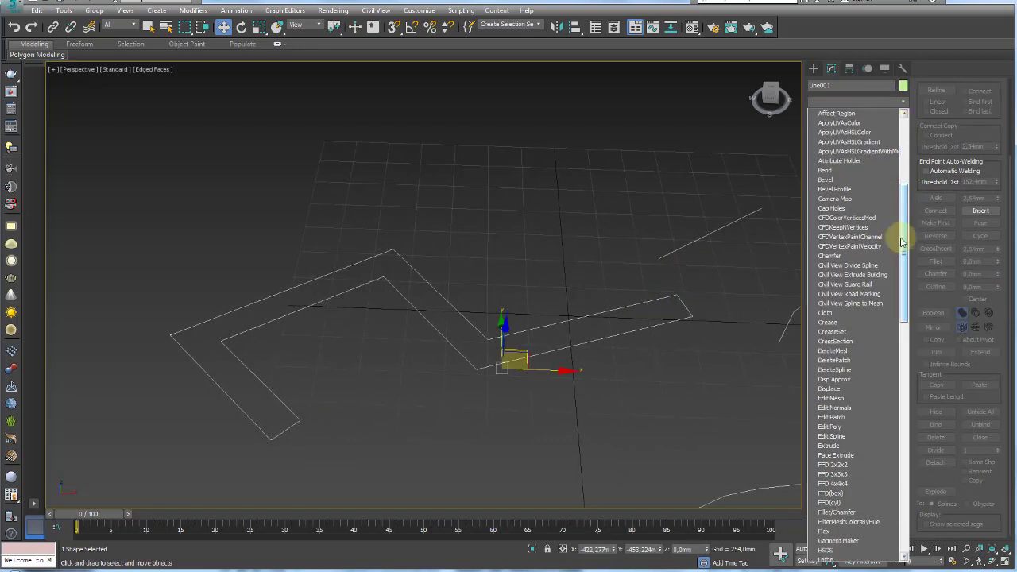
click(829, 446)
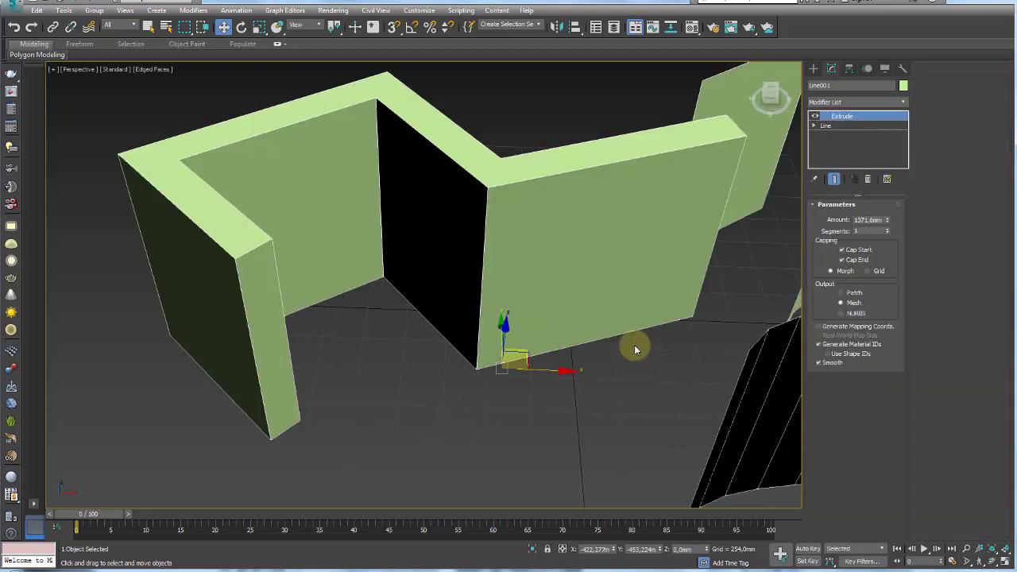
scroll(604, 329, down, 3)
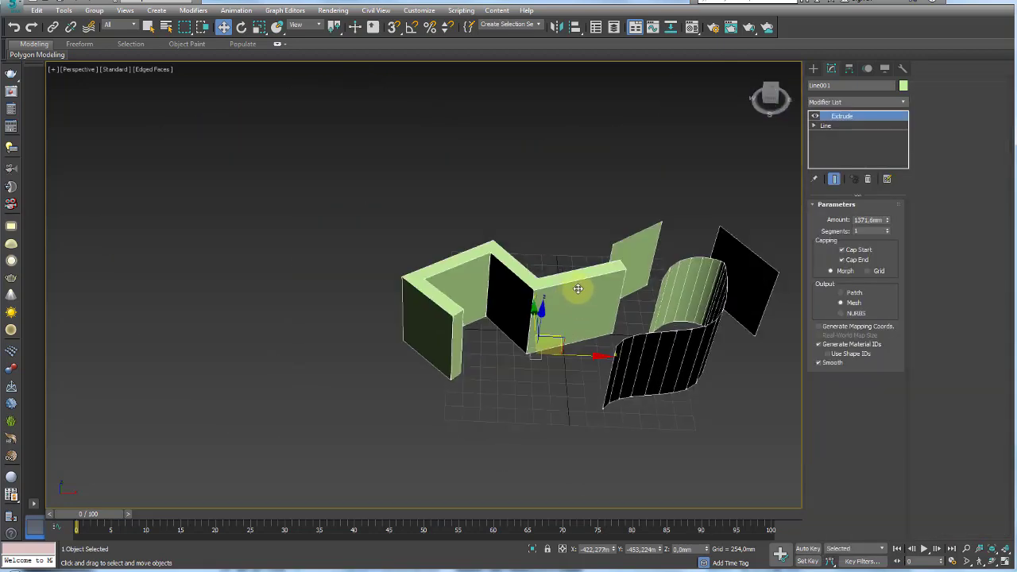
mouse_move(578, 288)
alt+middle_down()
mouse_move(575, 363)
mouse_move(545, 241)
mouse_move(646, 247)
mouse_move(483, 294)
alt+middle_up()
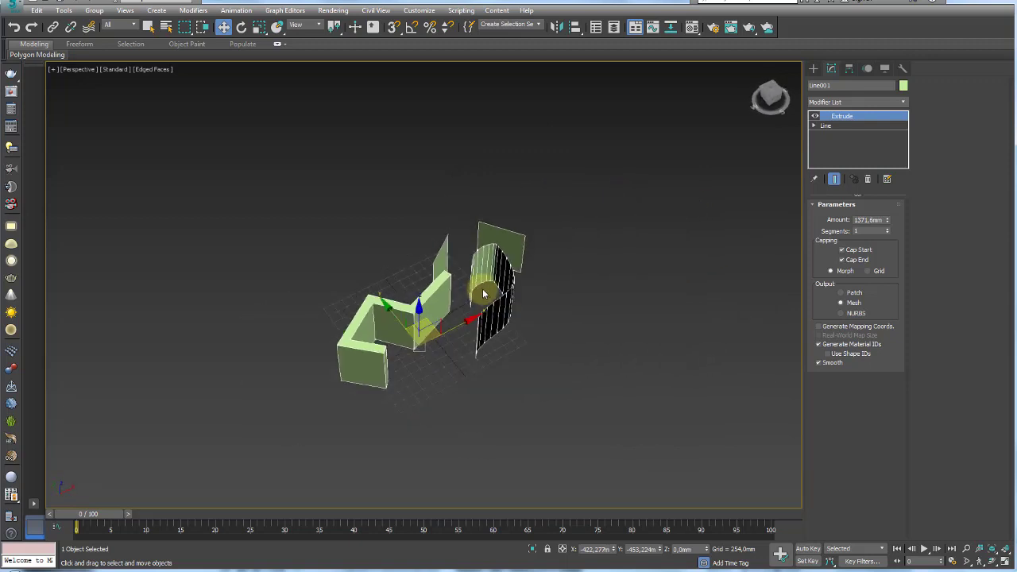
Draw a closed rectangular line outline beside the walls.
click(831, 126)
click(836, 116)
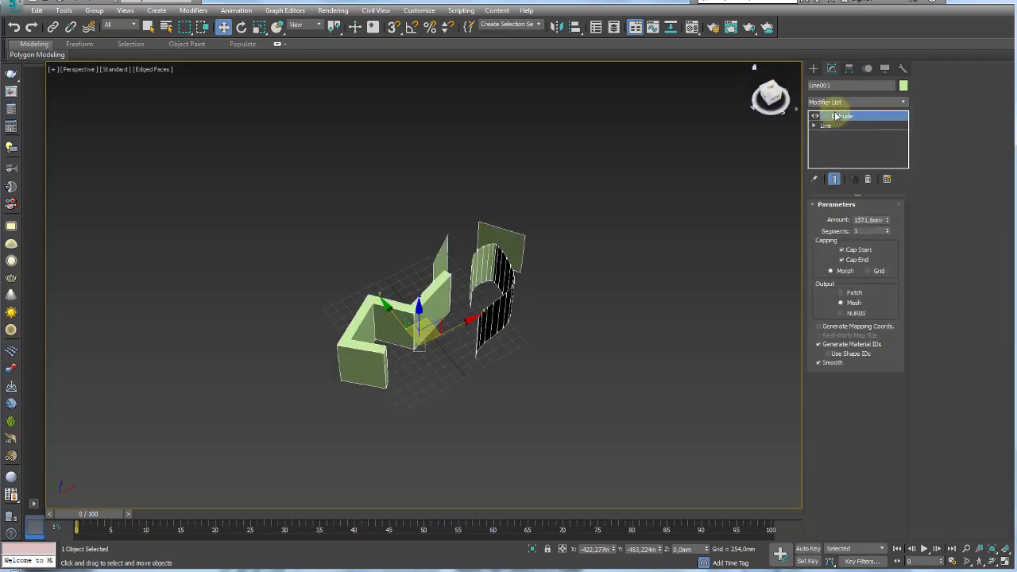
click(813, 69)
click(834, 146)
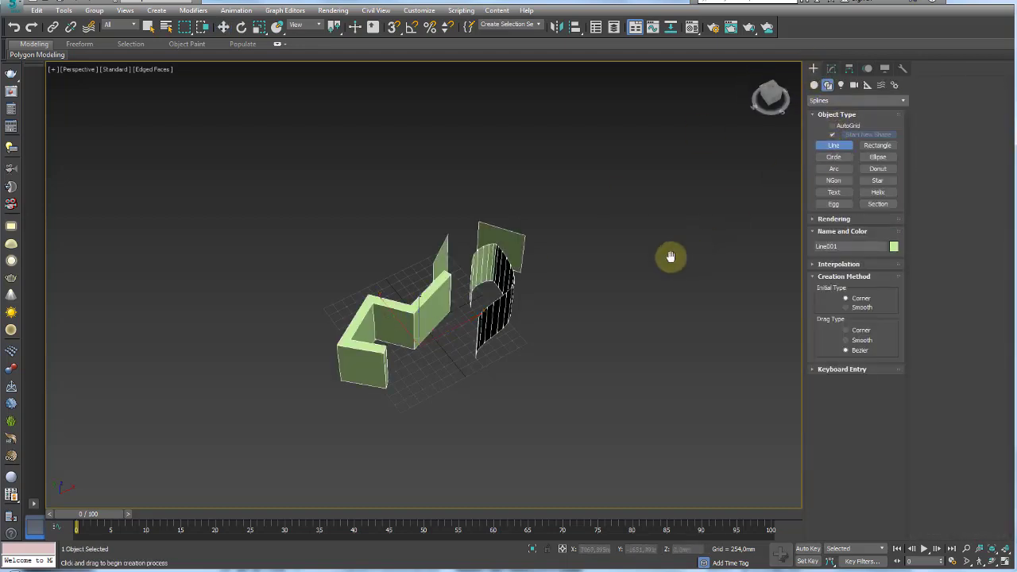
mouse_move(671, 257)
middle_down()
mouse_move(543, 278)
mouse_move(436, 389)
middle_up()
click(429, 390)
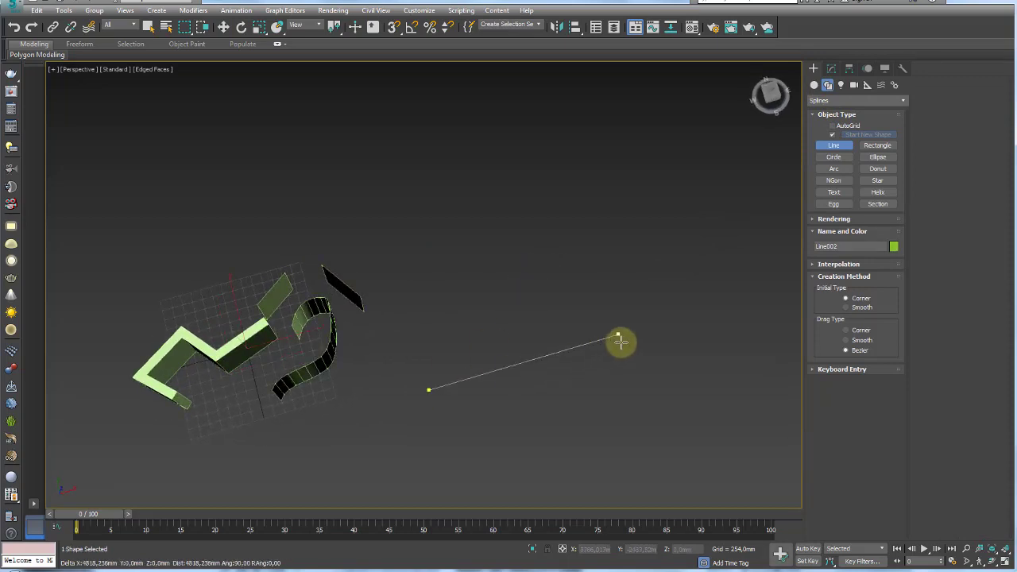
click(577, 347)
right_click(581, 377)
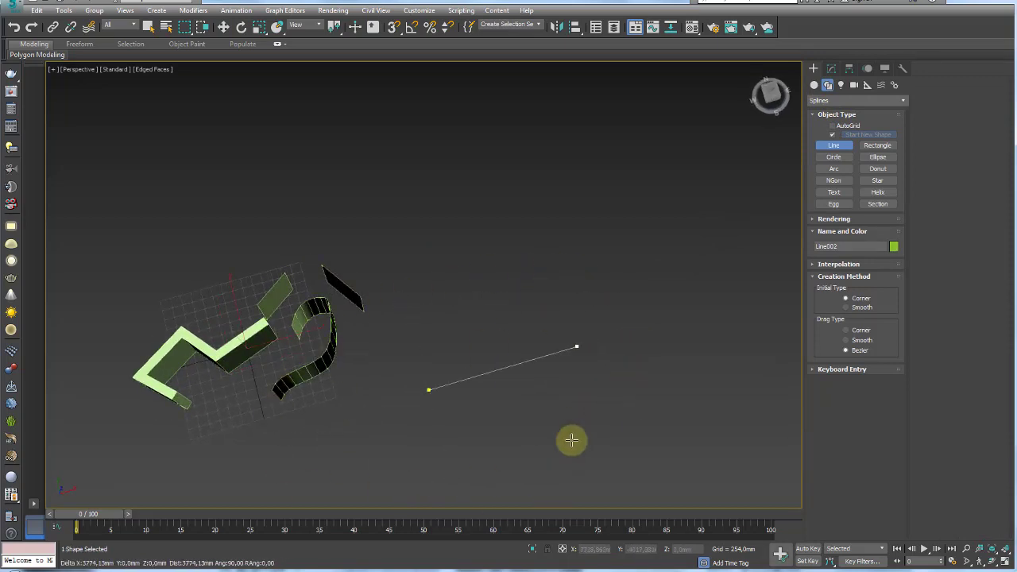
click(617, 335)
click(568, 205)
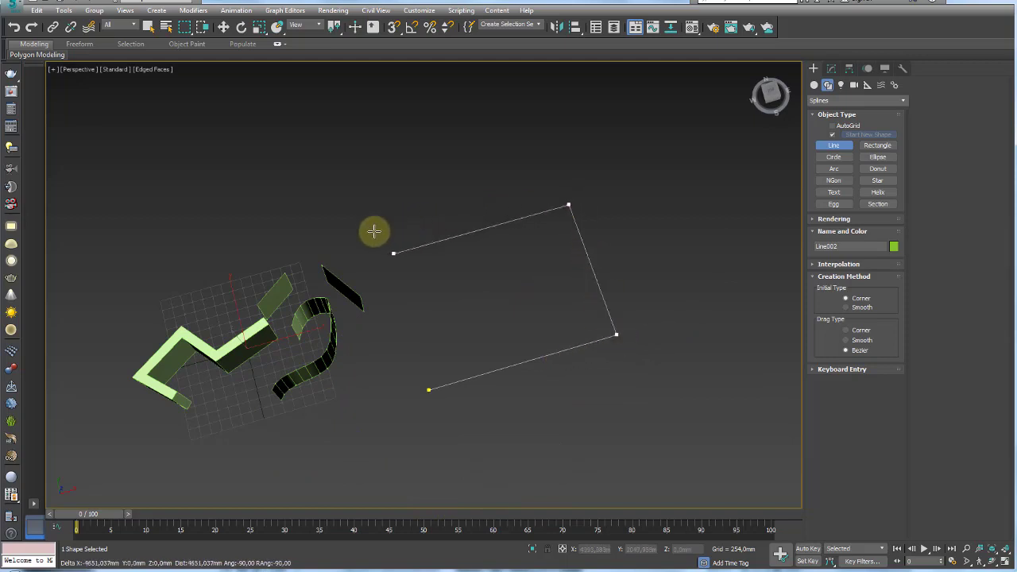
click(407, 342)
right_click(421, 338)
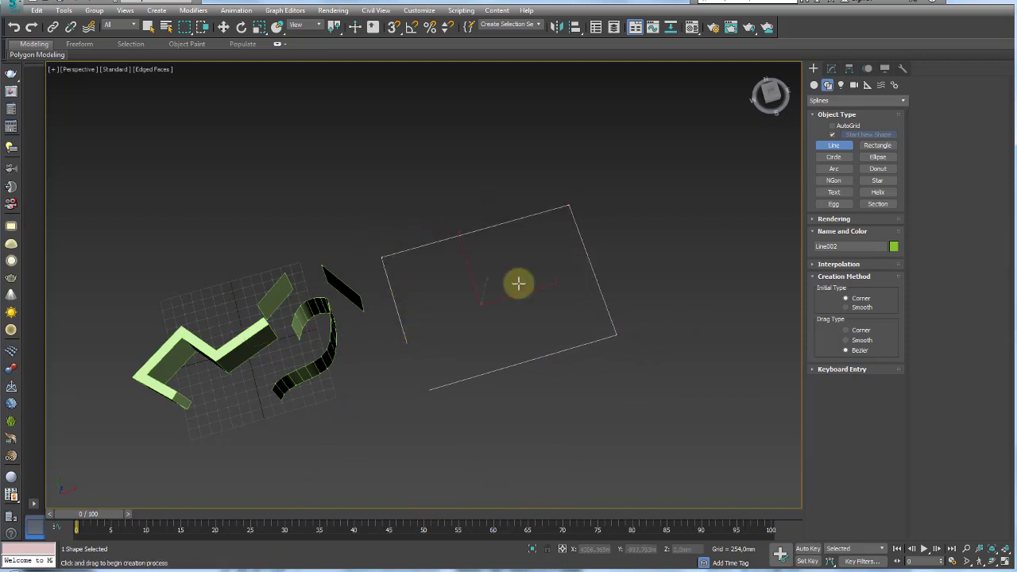
Draw a larger overlapping rectangle outline and a short separate line segment.
middle_drag(517, 282, 500, 223)
click(502, 222)
click(679, 173)
click(720, 271)
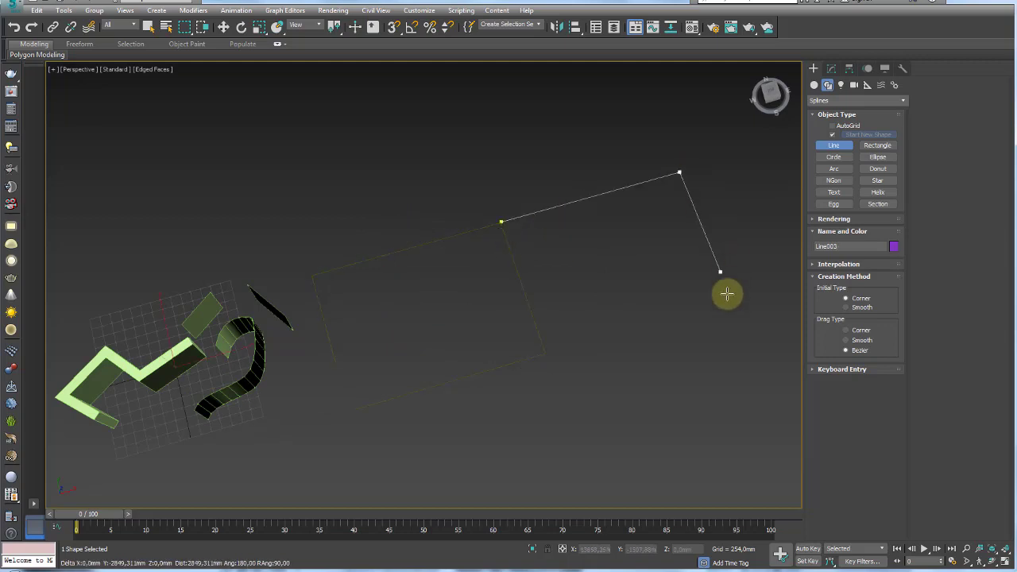
click(761, 369)
middle_drag(574, 413, 587, 265)
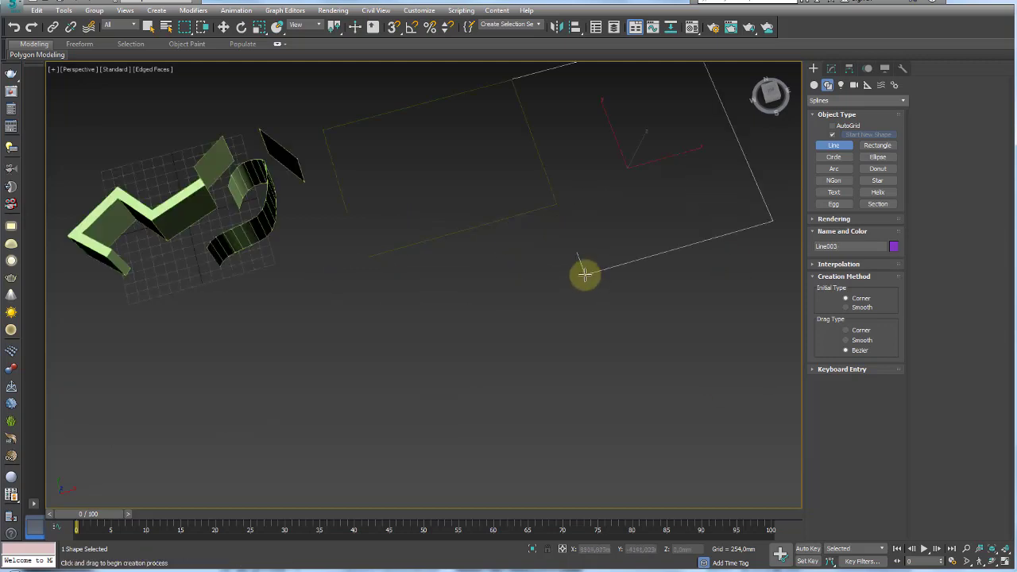
right_click(584, 274)
drag(586, 273, 481, 304)
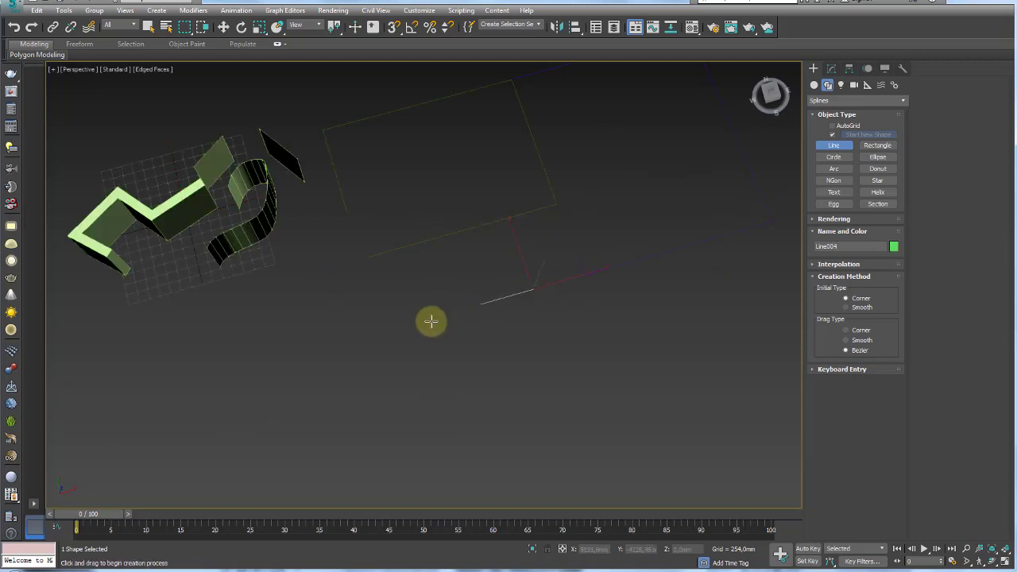
Draw an open rectangular outline below the other shapes.
click(403, 324)
click(368, 333)
click(413, 493)
click(650, 421)
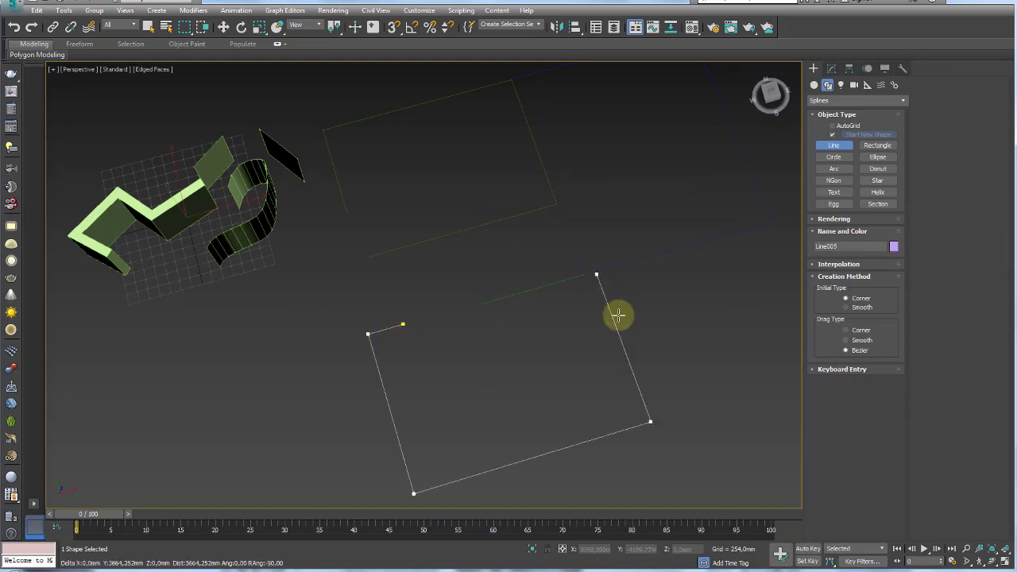
click(640, 392)
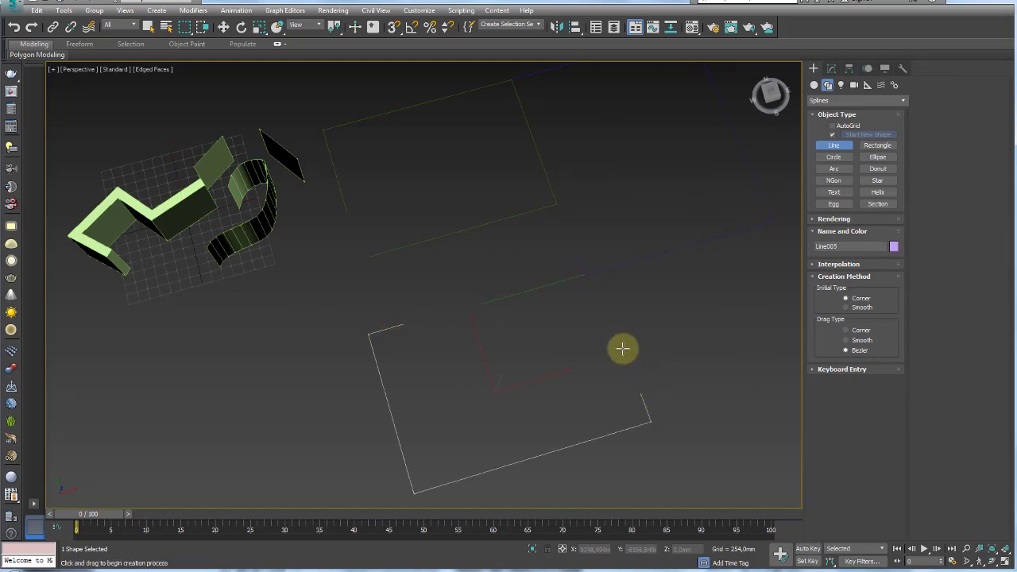
right_click(622, 348)
click(621, 348)
Finish the short crossing line, then select the upper rectangle outline.
shift+right_click(589, 274)
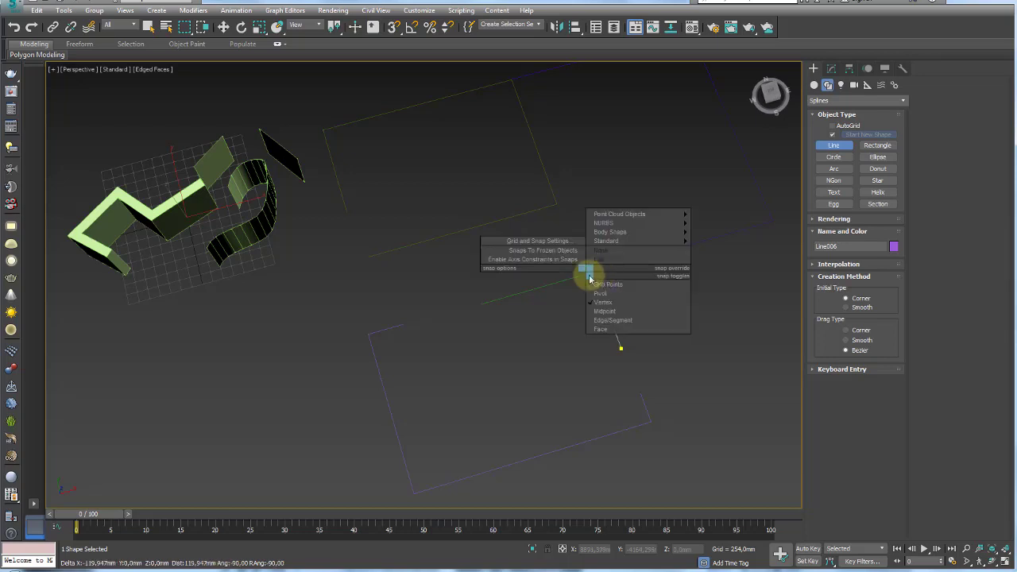
click(605, 285)
right_click(672, 298)
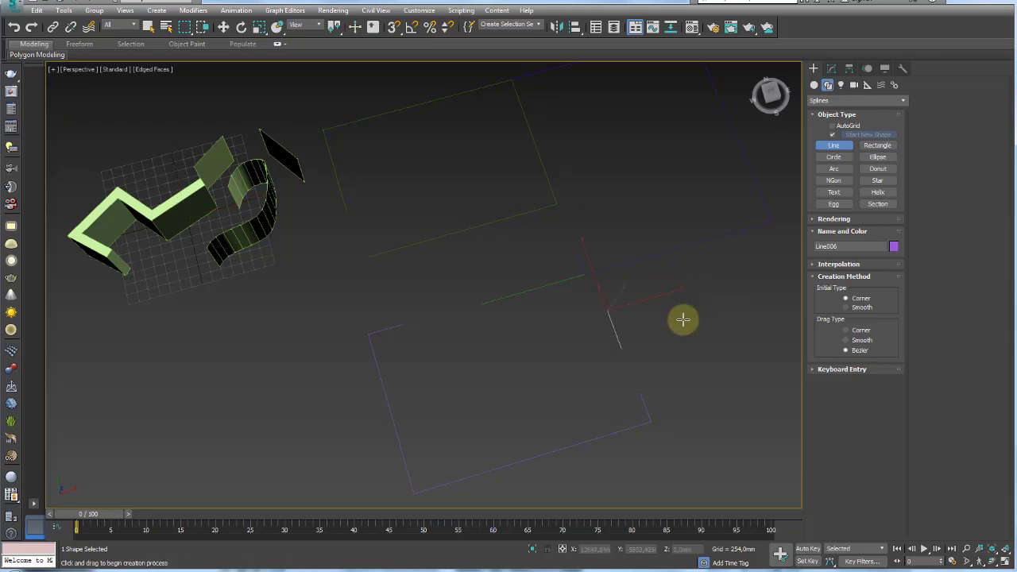
alt+middle_drag(679, 318, 606, 291)
right_click(607, 291)
click(461, 236)
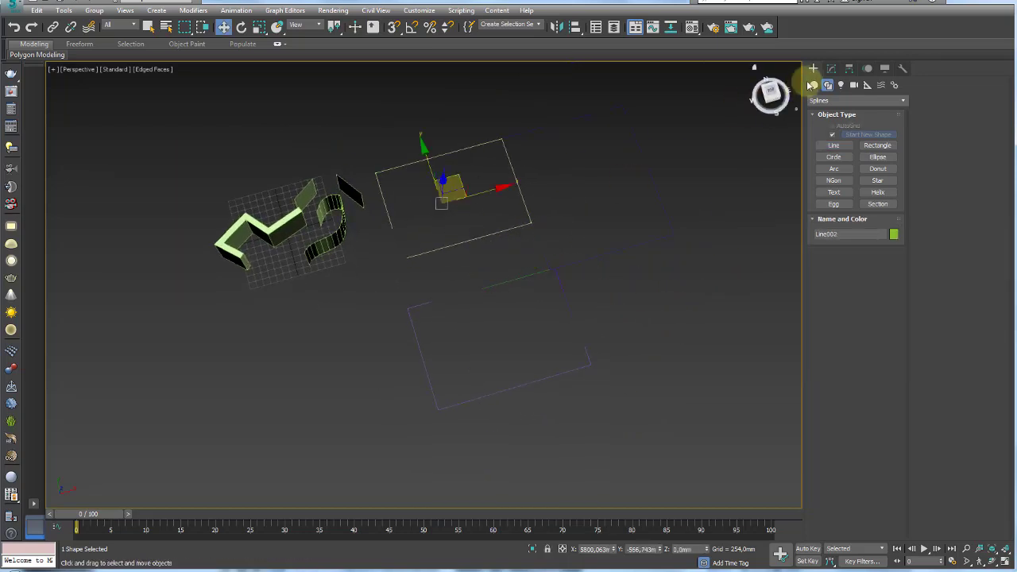
click(831, 69)
Attach the lower outline to Line002 and outline all its splines by 228.6mm.
click(944, 146)
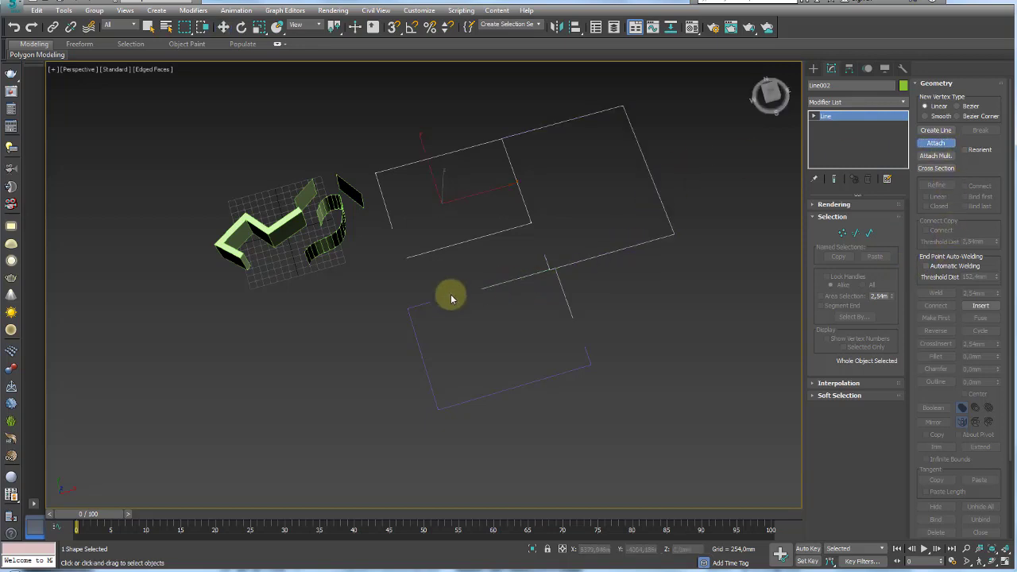
click(416, 304)
click(869, 233)
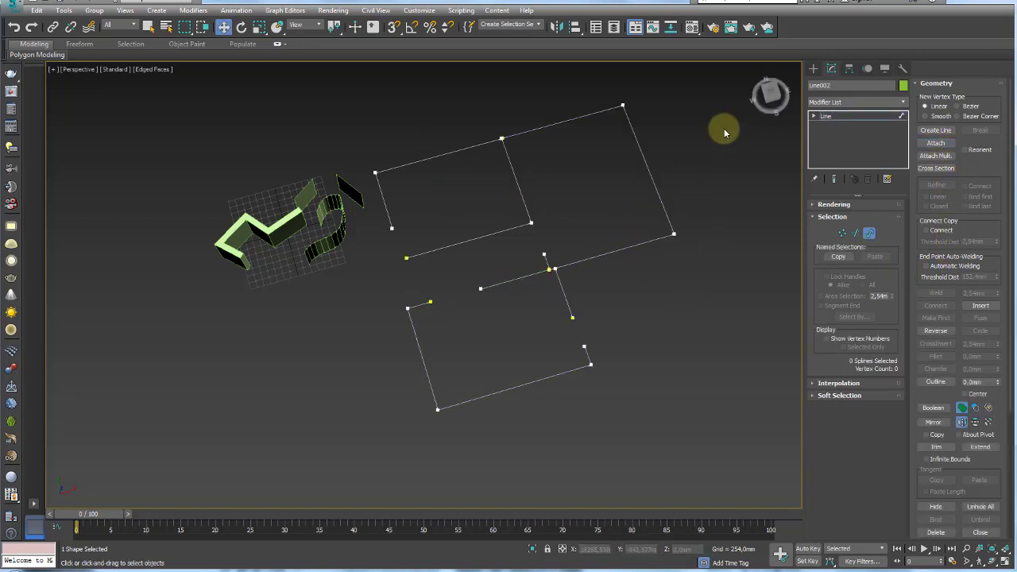
drag(320, 454, 321, 455)
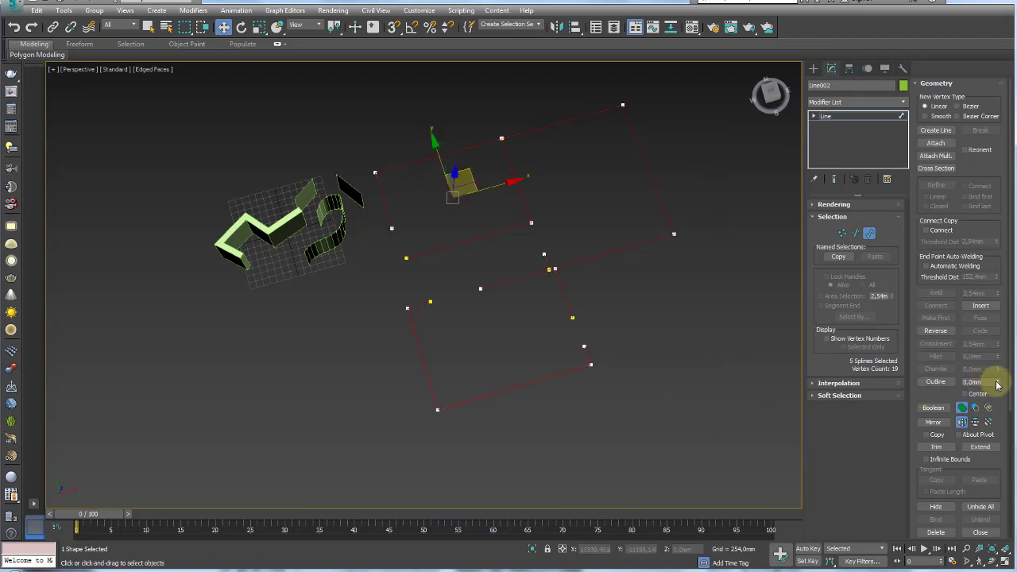
drag(998, 385, 1000, 378)
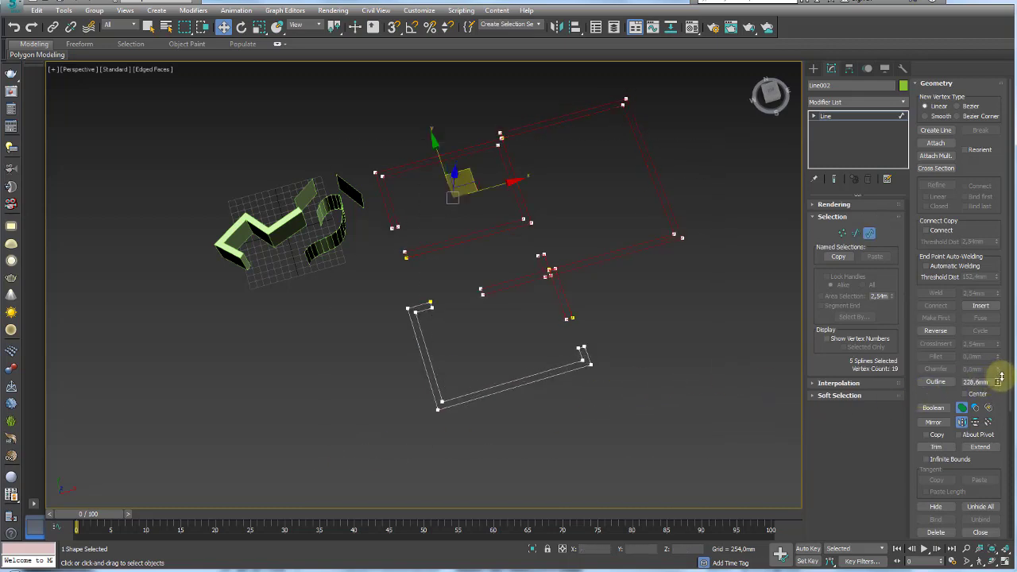
mouse_move(602, 319)
alt+middle_down()
mouse_move(647, 341)
mouse_move(615, 302)
mouse_move(628, 286)
alt+middle_up()
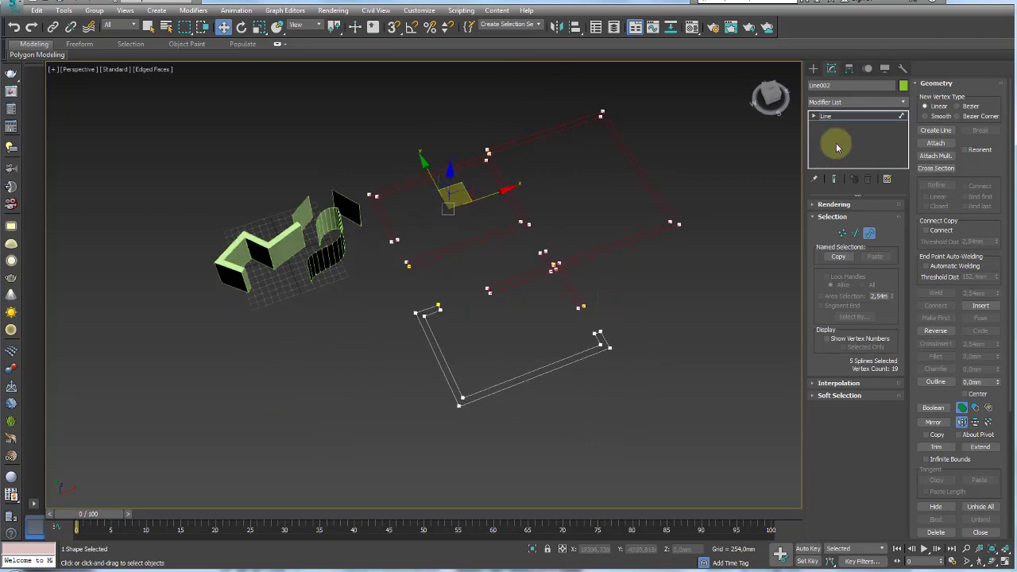
Extrude Line002 by 3289.3mm into floor-plan walls, then delete that wall object.
click(847, 117)
click(901, 102)
drag(901, 132, 902, 227)
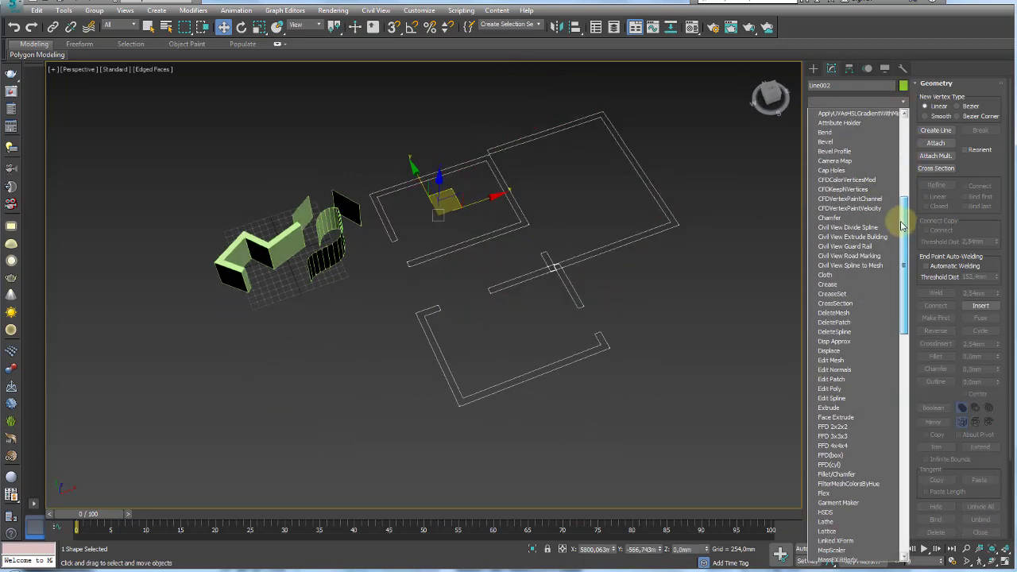
click(837, 408)
alt+middle_drag(713, 398, 897, 245)
drag(889, 227, 882, 141)
mouse_move(588, 233)
alt+middle_down()
mouse_move(604, 297)
mouse_move(477, 236)
mouse_move(418, 243)
mouse_move(409, 364)
mouse_move(289, 300)
mouse_move(357, 304)
mouse_move(480, 273)
mouse_move(508, 300)
alt+middle_up()
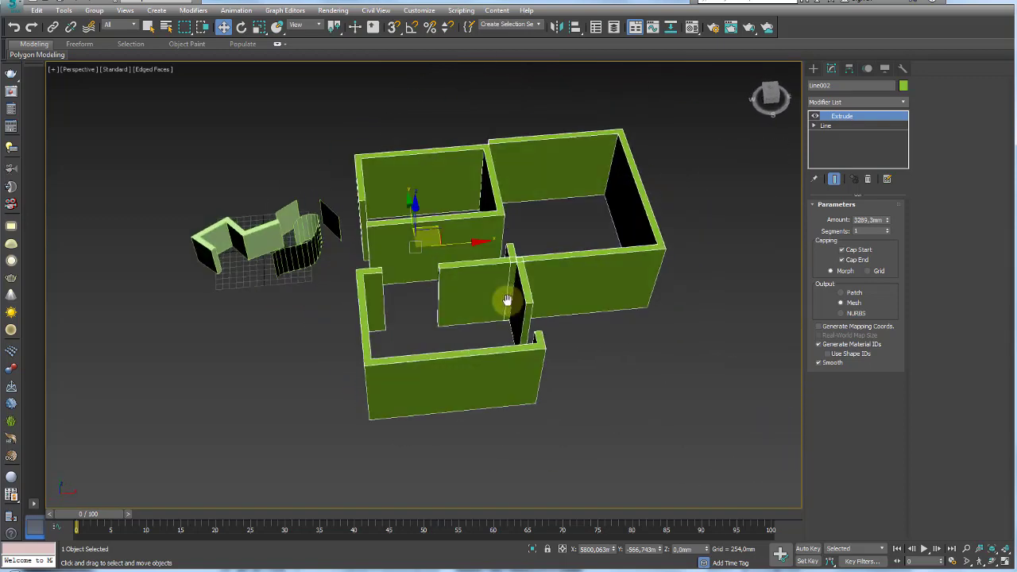
key(Delete)
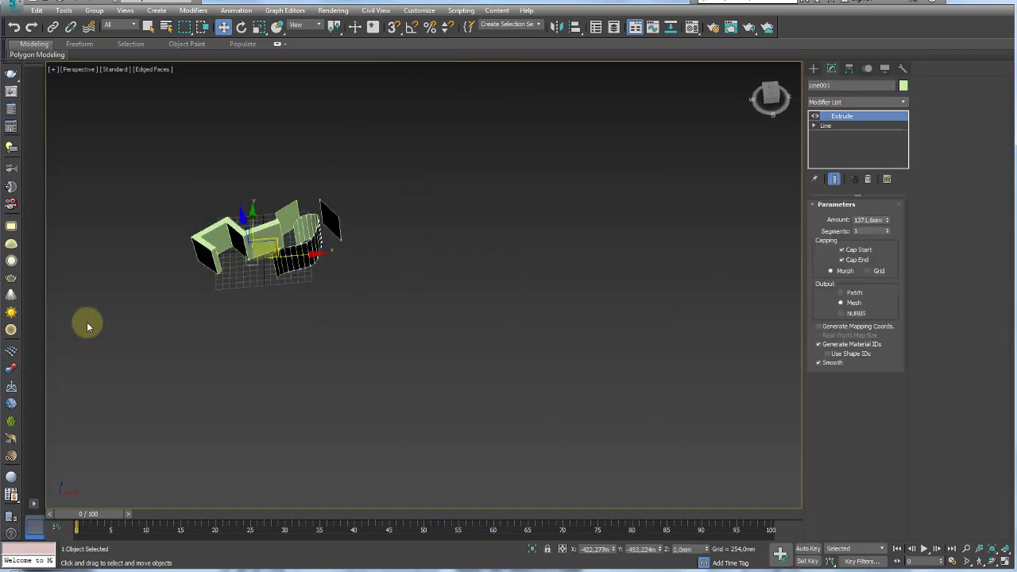
Delete the remaining walls and draw a new four-segment straight zigzag line.
key(Delete)
middle_drag(183, 290, 366, 284)
scroll(520, 273, up, 3)
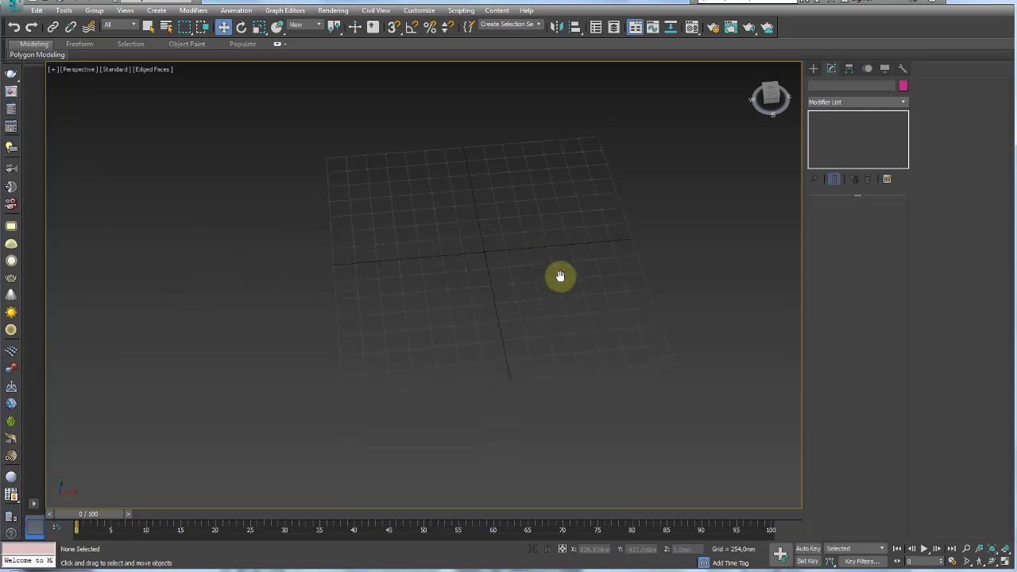
click(813, 68)
click(832, 145)
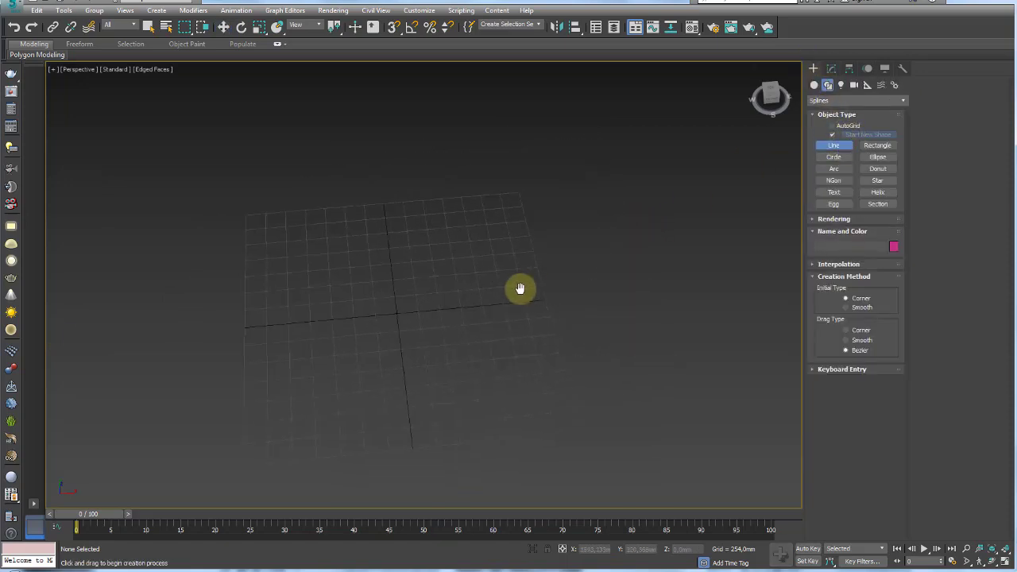
click(237, 351)
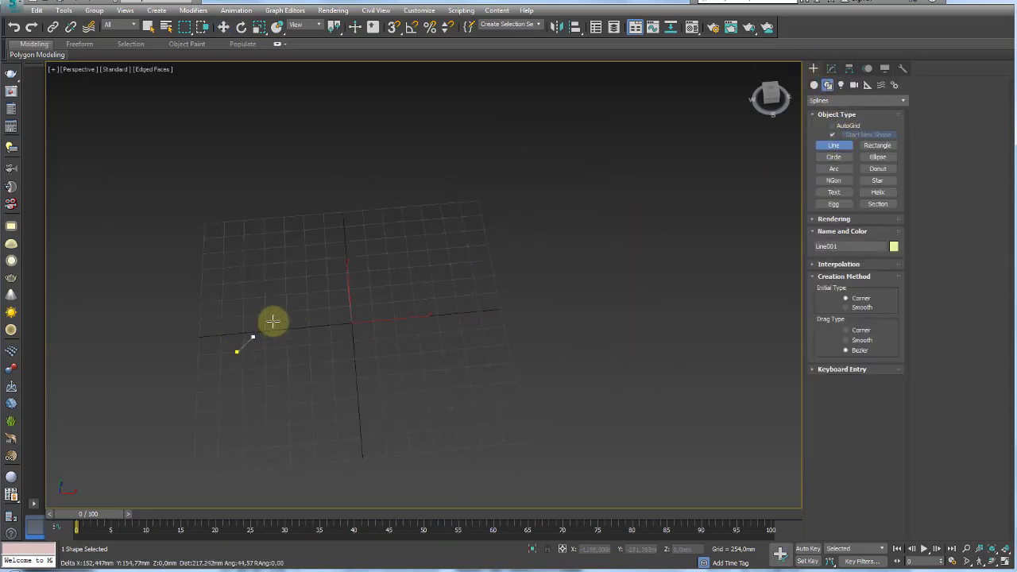
click(330, 281)
click(406, 398)
click(512, 340)
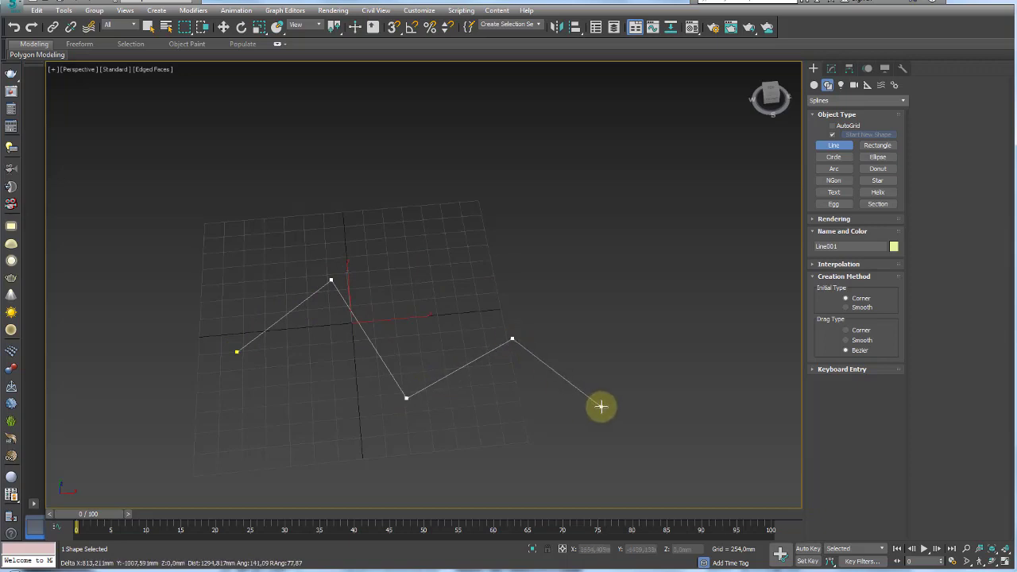
click(600, 407)
right_click(636, 289)
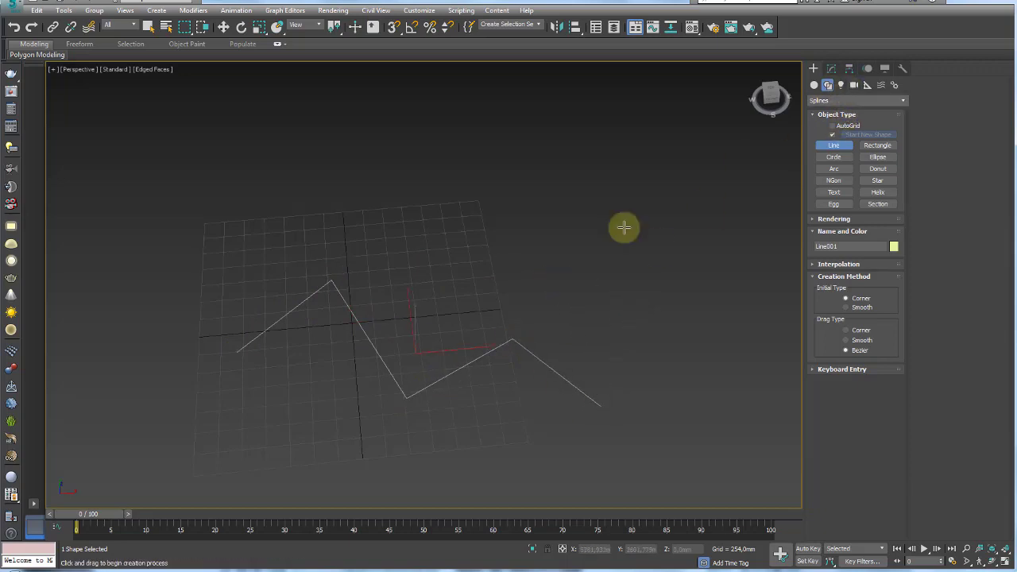
Enter Vertex sub-object mode on the new zigzag line in the Modify panel.
alt+middle_drag(520, 291, 551, 289)
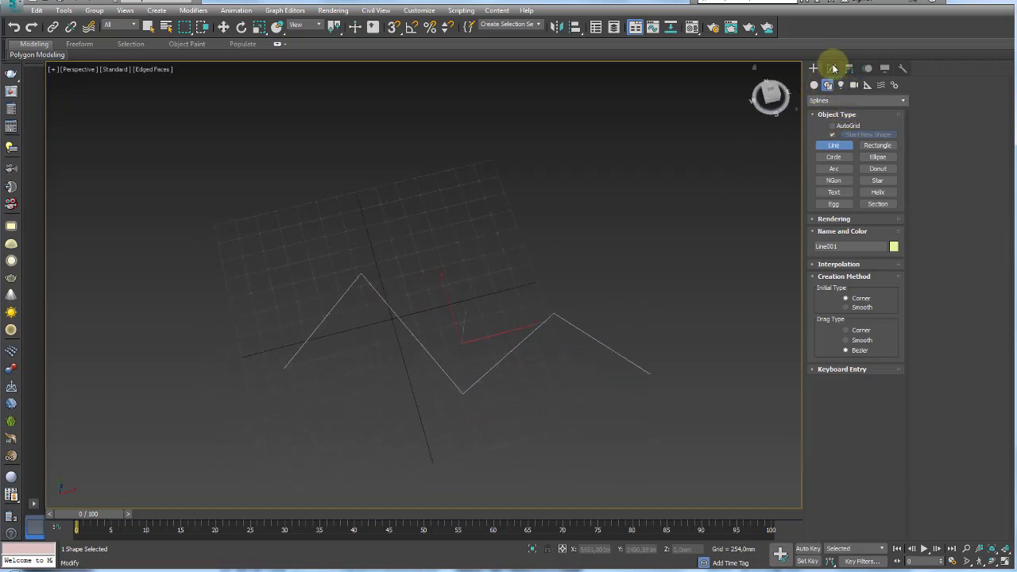
click(833, 69)
click(844, 231)
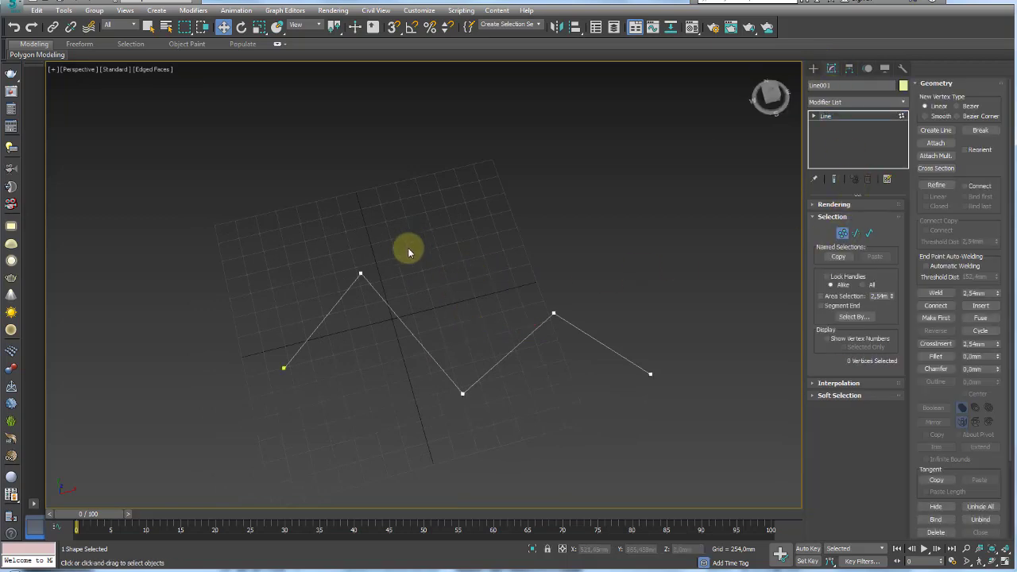
Fillet the line's top peak vertex into a rounded arc of 304.8mm.
click(360, 273)
middle_drag(357, 300, 384, 299)
middle_drag(509, 293, 589, 323)
scroll(590, 322, up, 3)
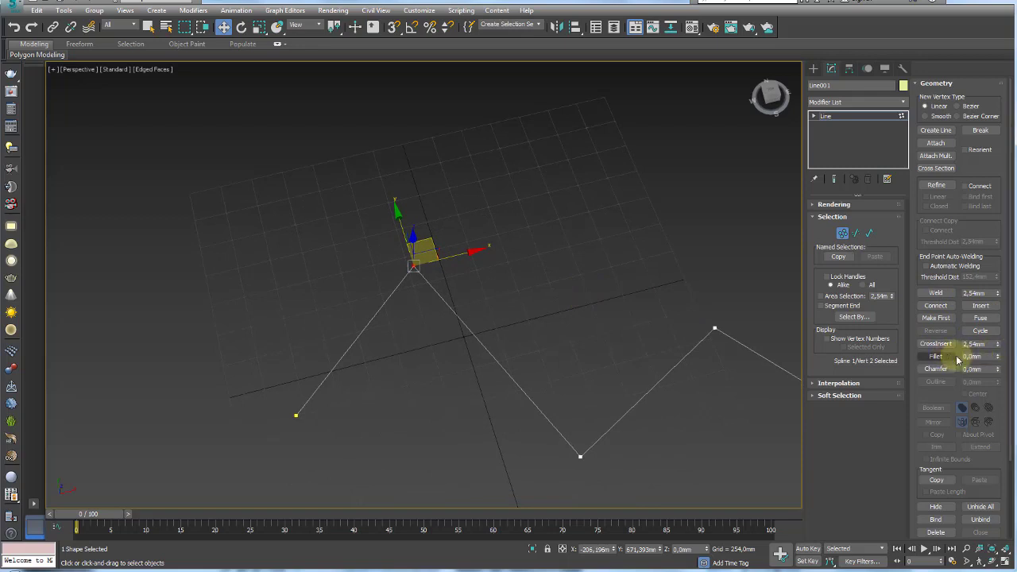
mouse_move(998, 356)
mouse_down()
mouse_move(998, 332)
mouse_move(999, 354)
mouse_move(997, 340)
mouse_move(640, 407)
mouse_up()
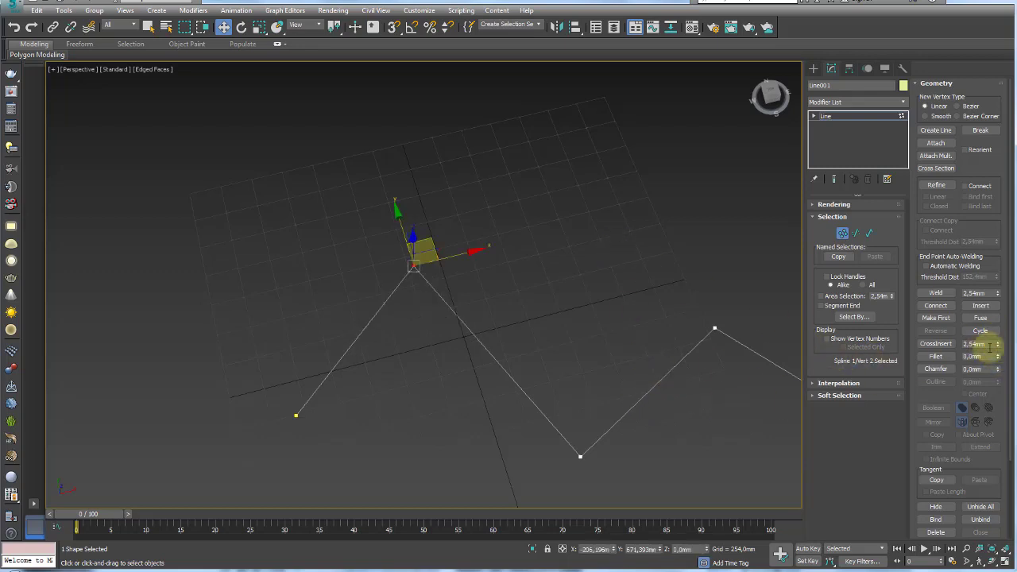
drag(998, 357, 1004, 341)
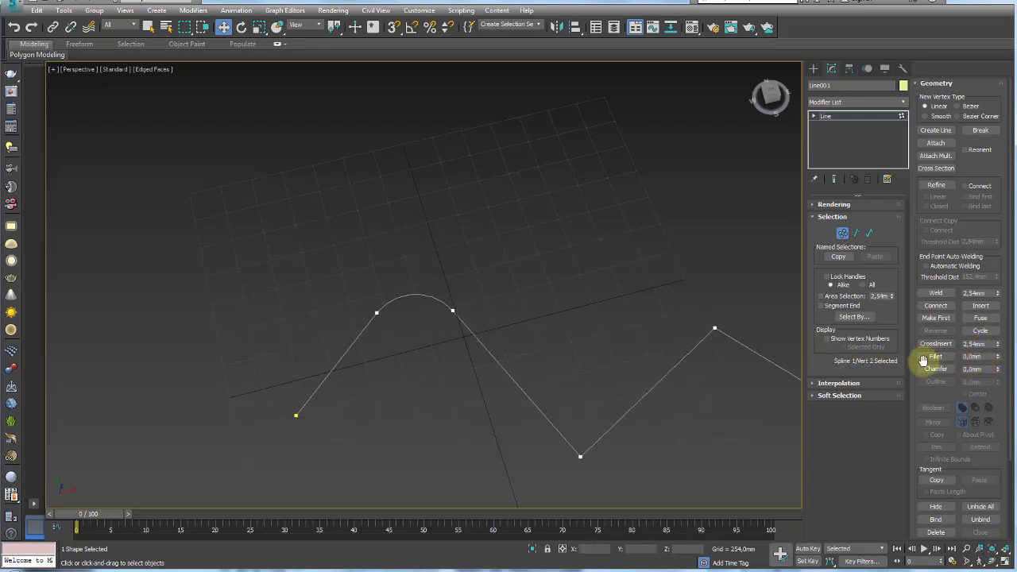
Chamfer the right peak vertex flat, then return to the whole-line level.
click(702, 345)
middle_drag(702, 346, 642, 340)
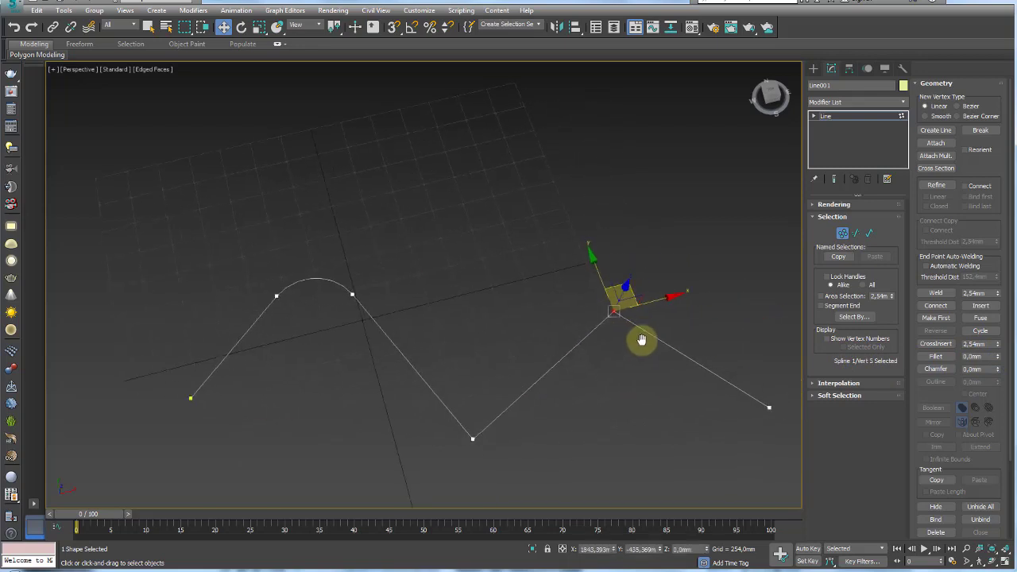
click(998, 368)
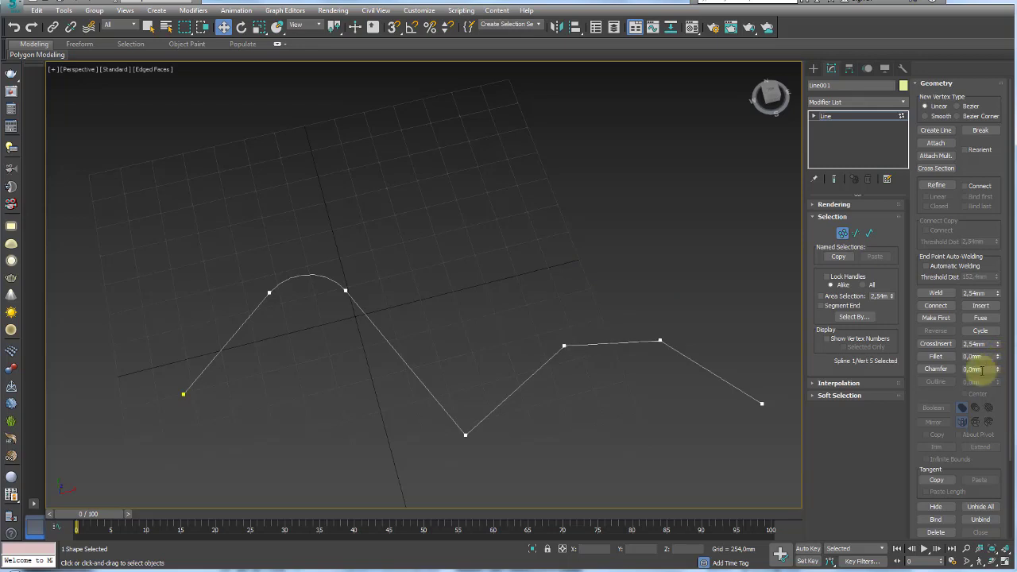
middle_drag(699, 394, 675, 345)
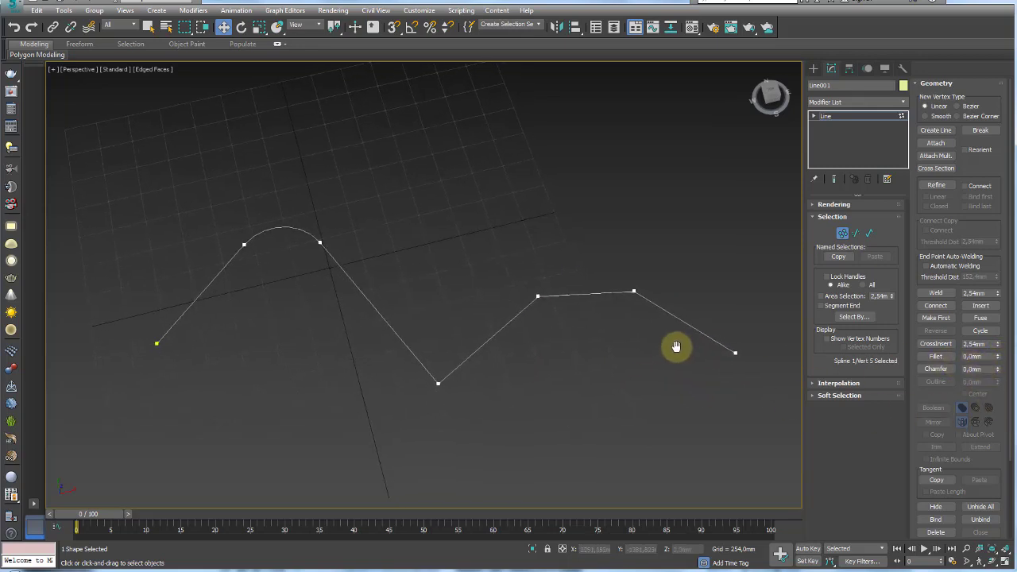
click(825, 117)
alt+middle_drag(613, 324, 736, 118)
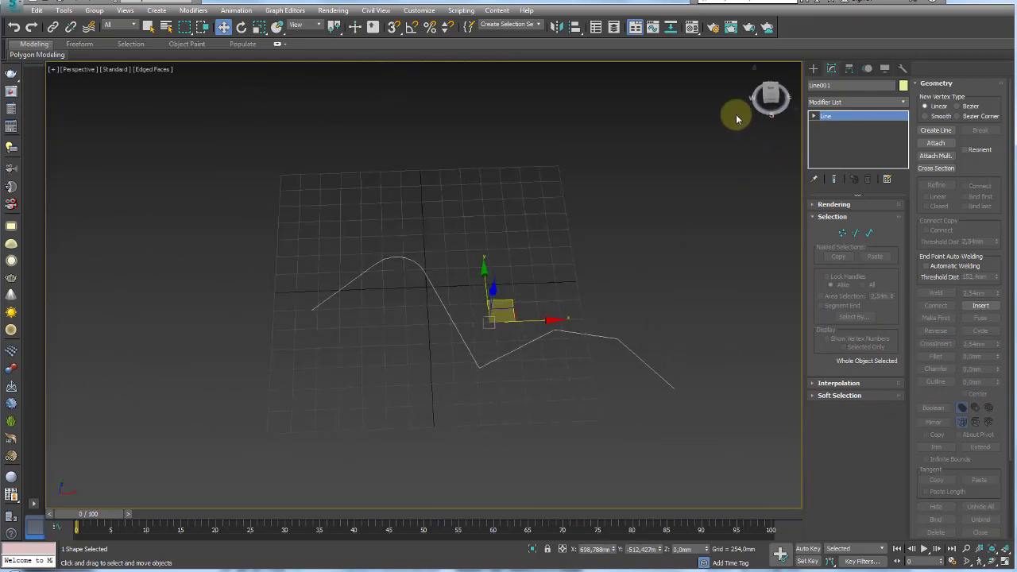
Delete the line, draw two circles, and move the second to overlap the first.
key(Delete)
click(813, 69)
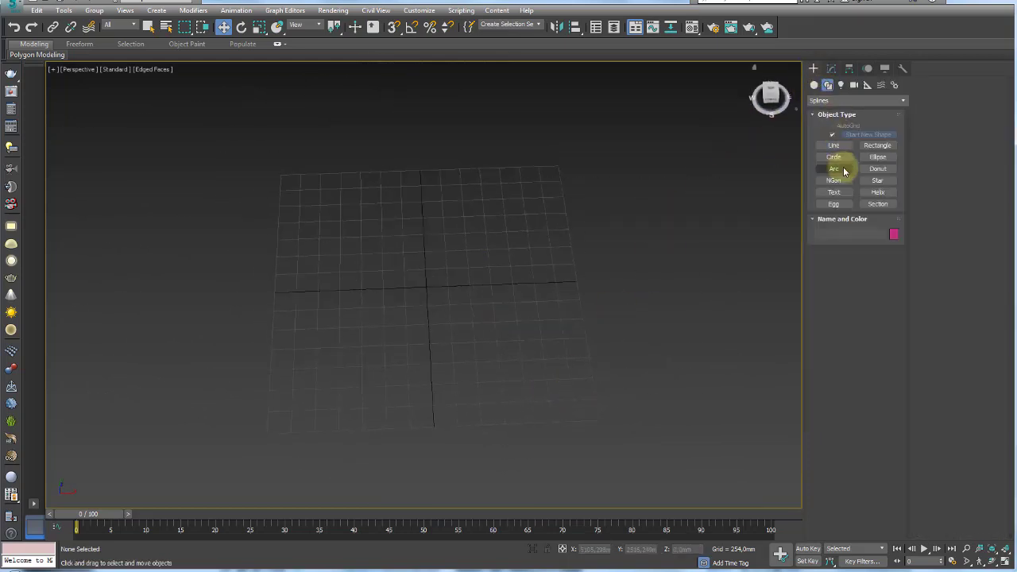
mouse_move(787, 217)
alt+middle_down()
mouse_move(697, 266)
mouse_move(609, 262)
mouse_move(668, 293)
alt+middle_up()
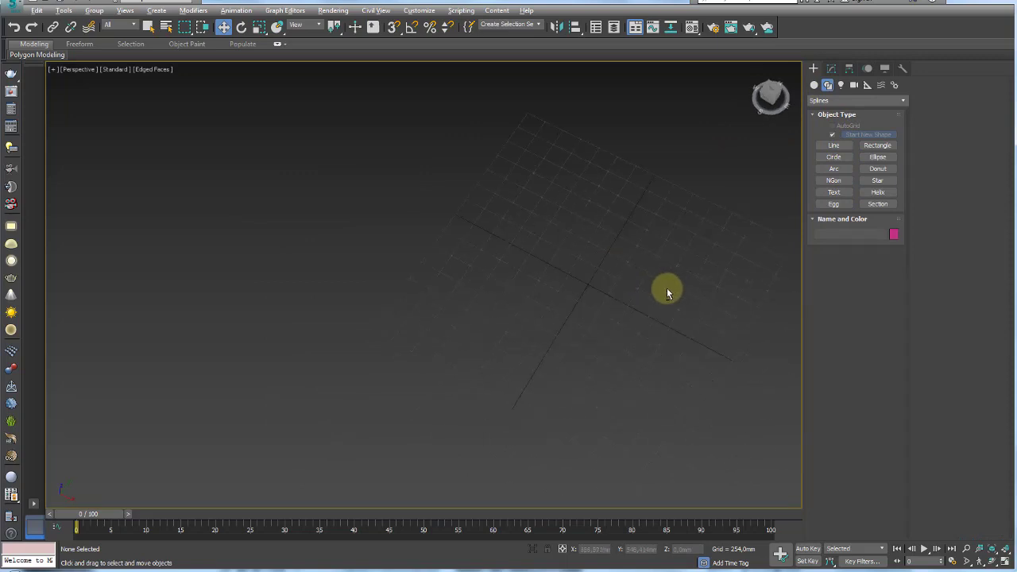
click(834, 157)
drag(394, 246, 432, 316)
drag(415, 277, 466, 338)
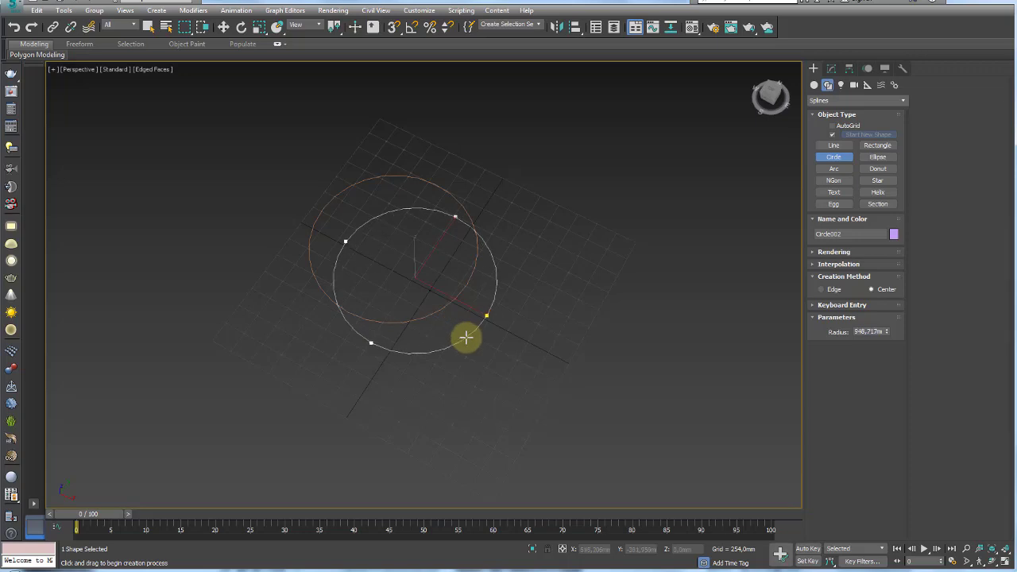
key(w)
drag(448, 267, 454, 322)
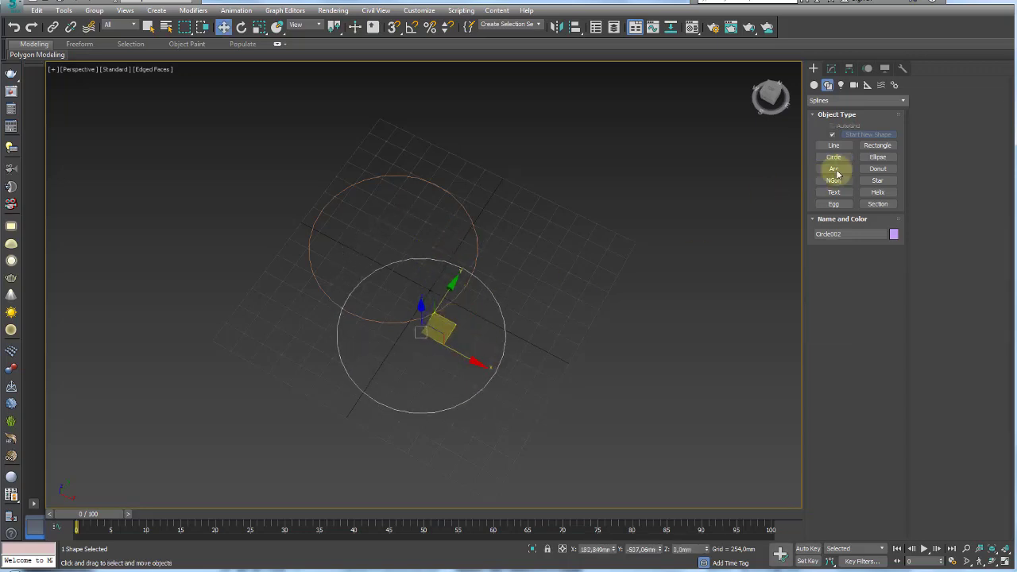
Draw a rectangle overlapping the circles and bring up its right-click menu.
click(879, 145)
drag(624, 234, 429, 310)
key(w)
mouse_move(474, 304)
alt+middle_down()
mouse_move(565, 357)
mouse_move(525, 315)
mouse_move(579, 320)
alt+middle_up()
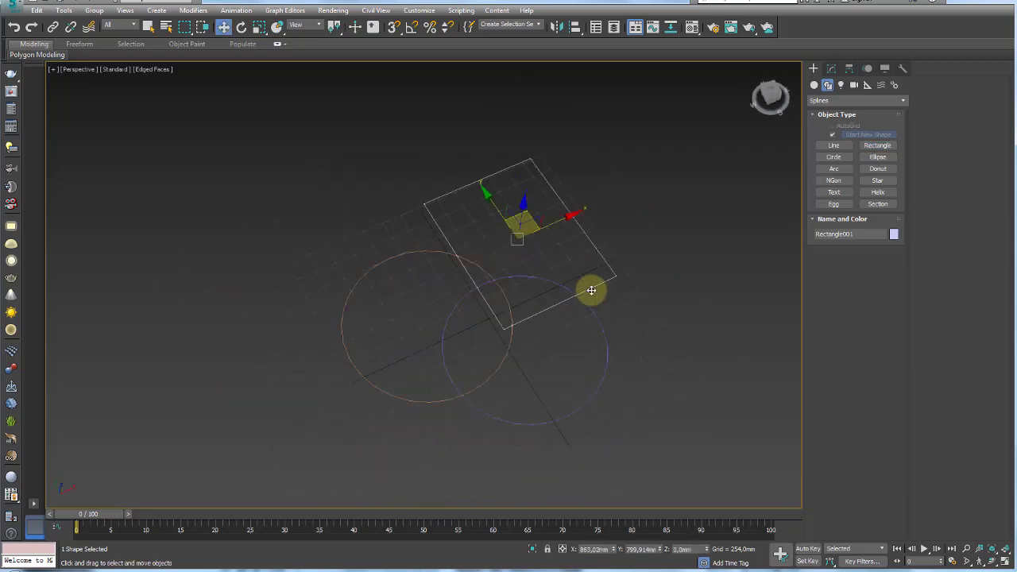
right_click(592, 290)
mouse_move(640, 419)
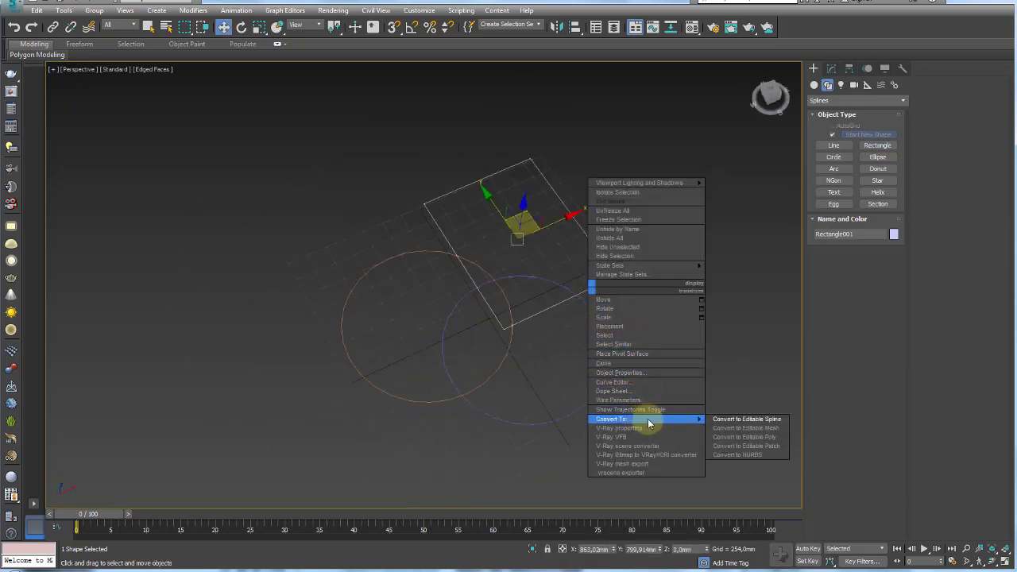
Convert the rectangle to an Editable Spline and enter Spline sub-object level.
click(739, 420)
mouse_move(670, 345)
alt+middle_down()
mouse_move(639, 329)
mouse_move(720, 318)
alt+middle_up()
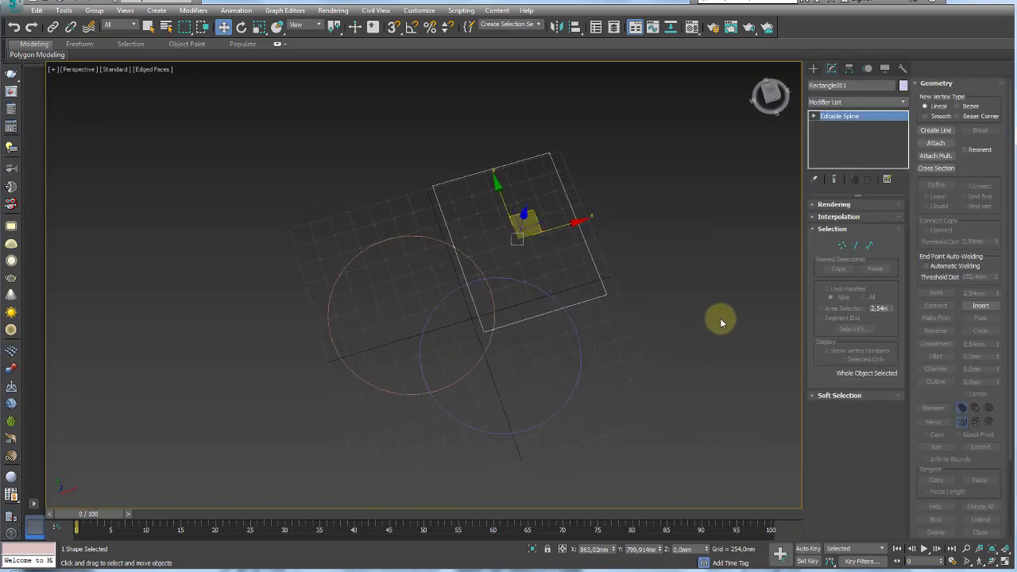
click(868, 248)
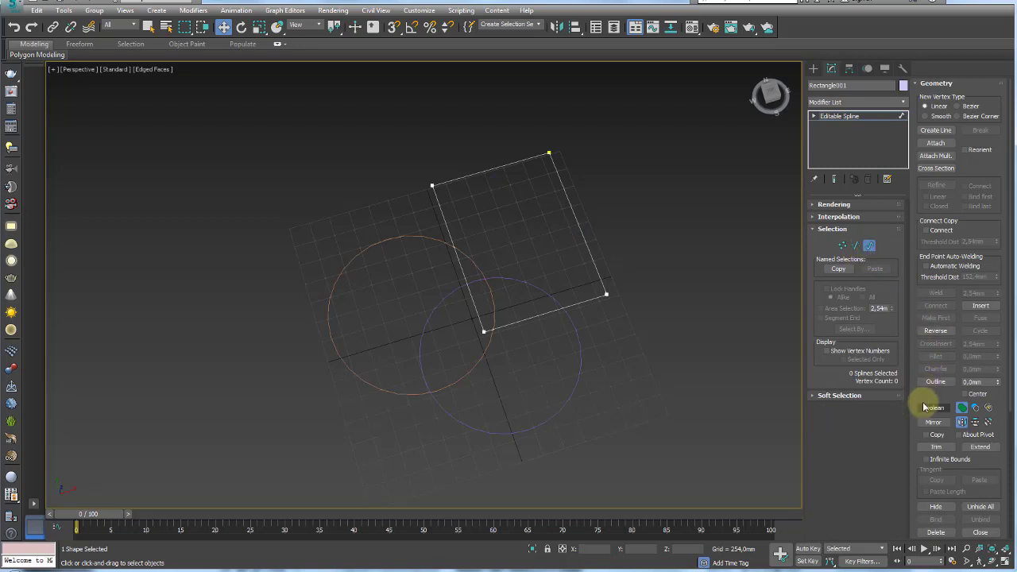
scroll(923, 334, down, 1)
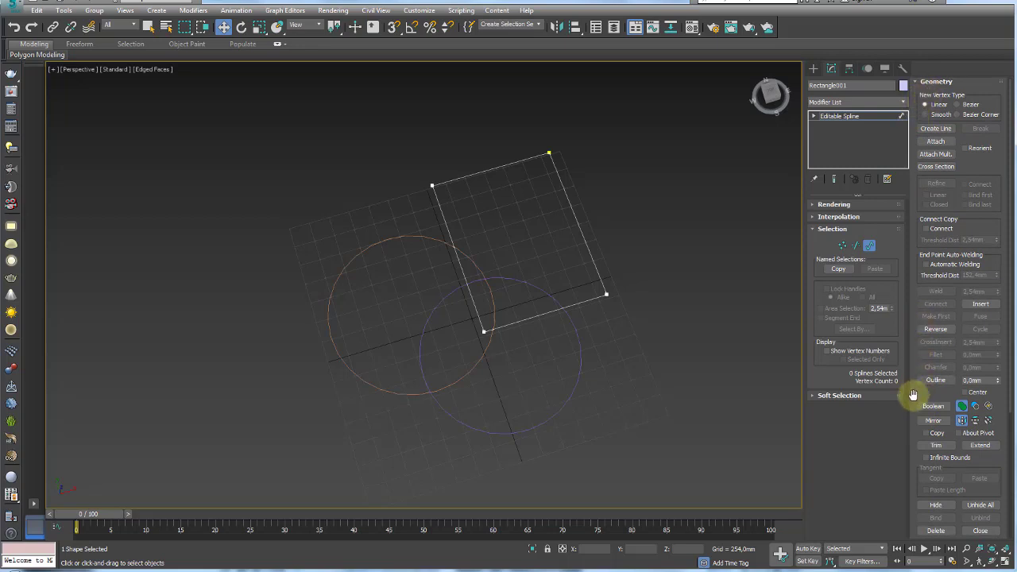
drag(913, 395, 925, 275)
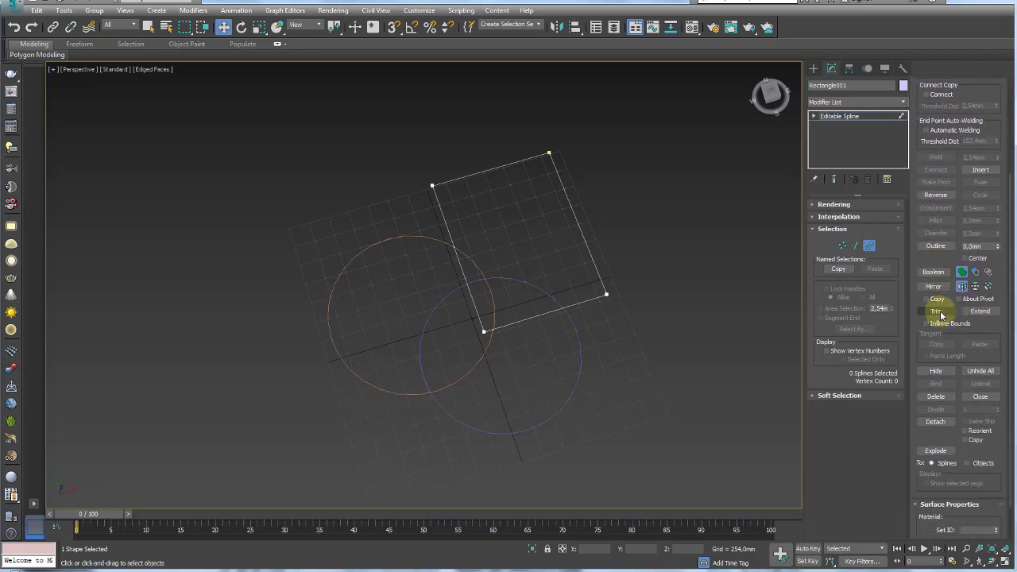
Try Trim where the rectangle crosses a circle, then exit Trim.
click(935, 312)
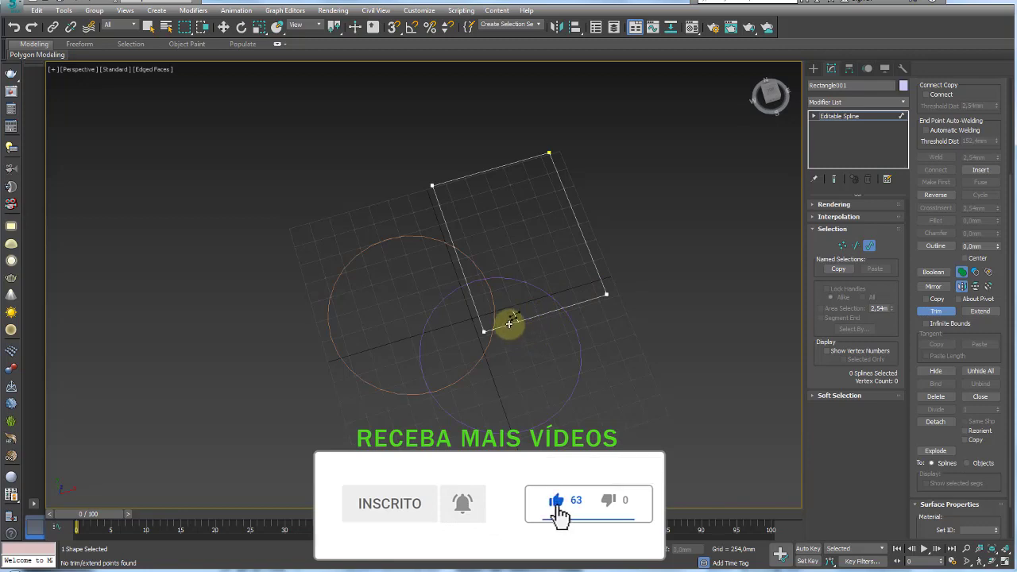
click(481, 316)
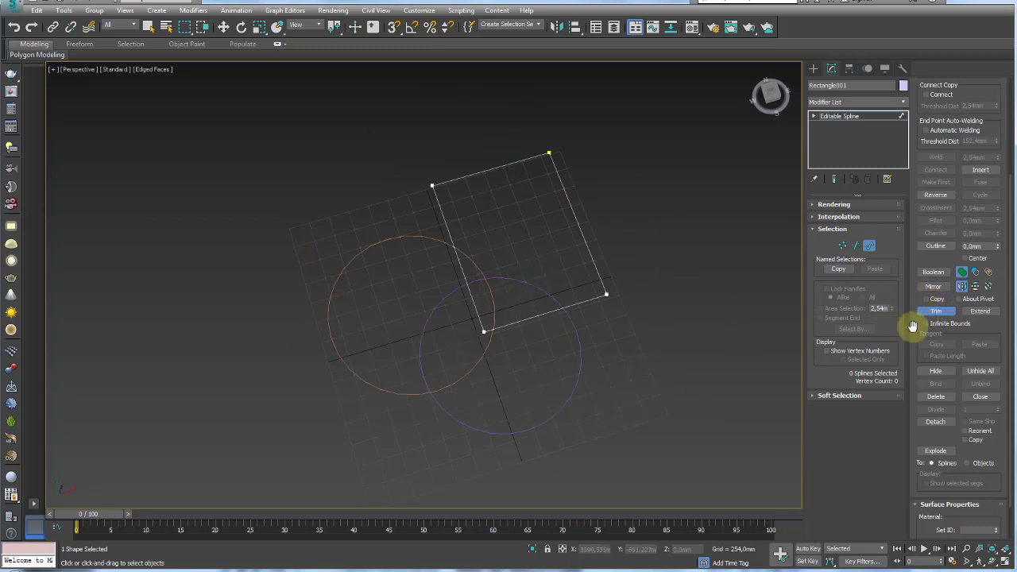
click(963, 284)
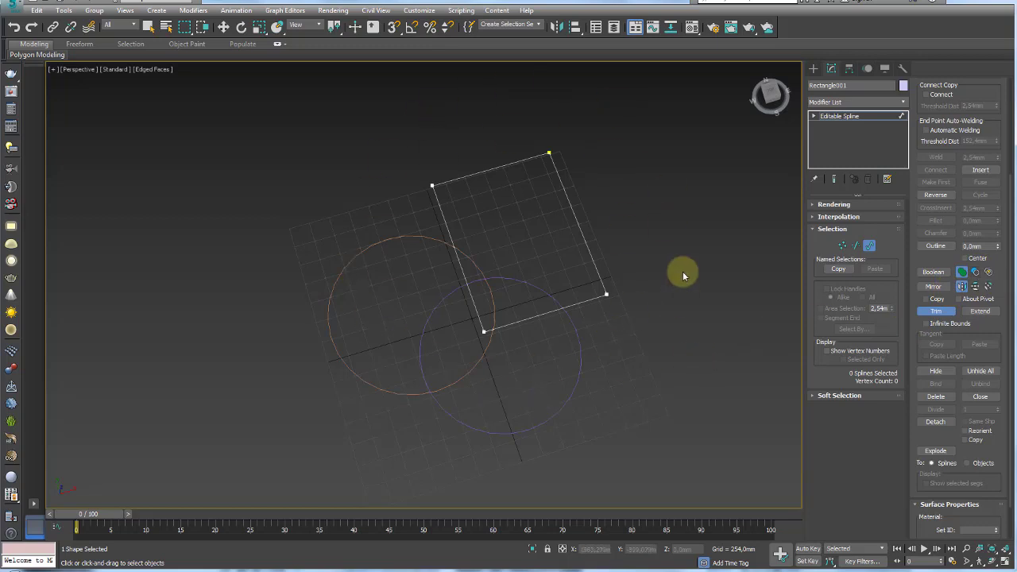
key(w)
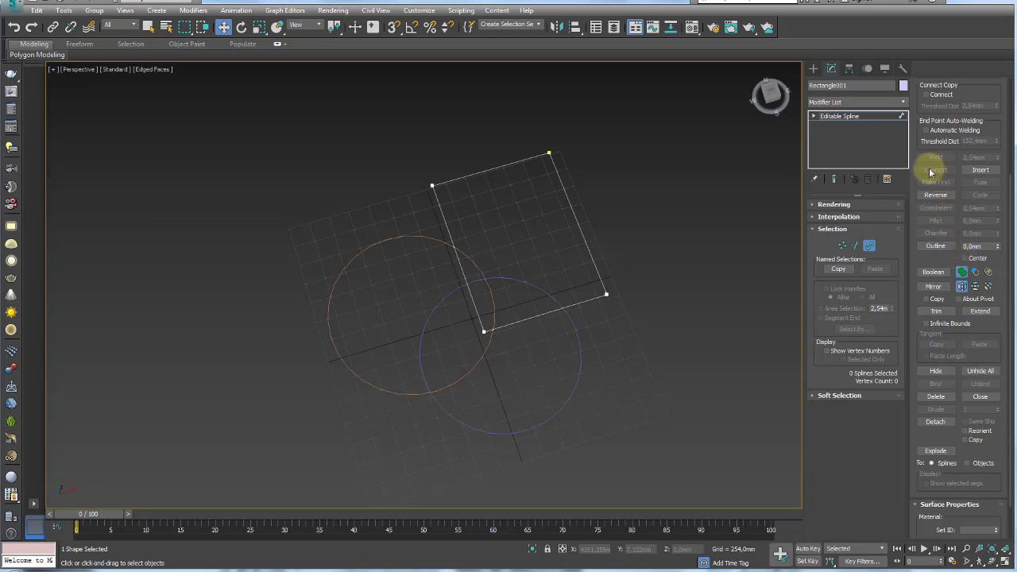
drag(915, 155, 911, 281)
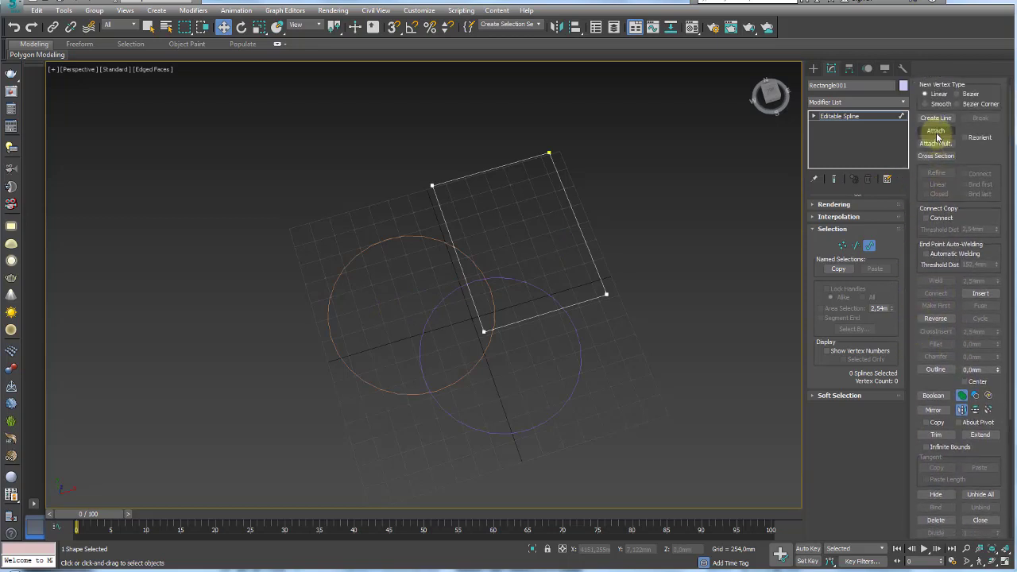
Attach both circles to the rectangle spline.
click(936, 131)
click(516, 283)
click(484, 275)
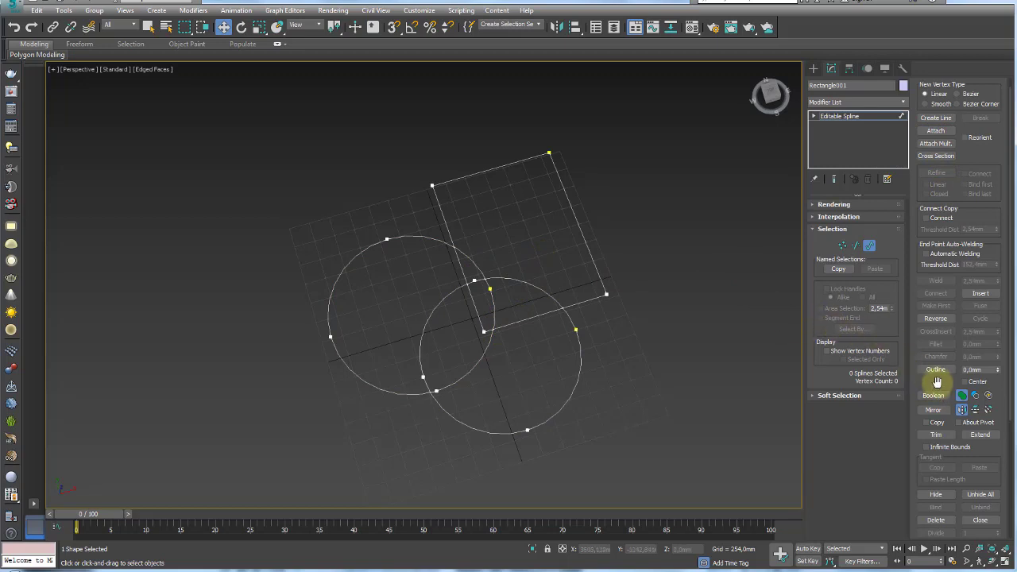
Trim away the right circle's arc inside the rectangle and inspect the result.
scroll(936, 383, down, 3)
click(937, 327)
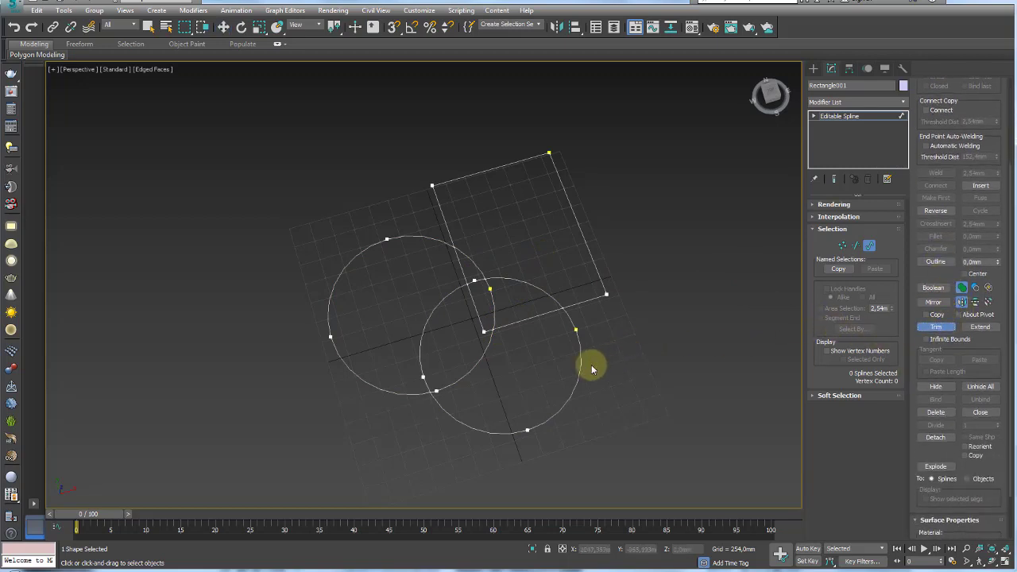
click(581, 366)
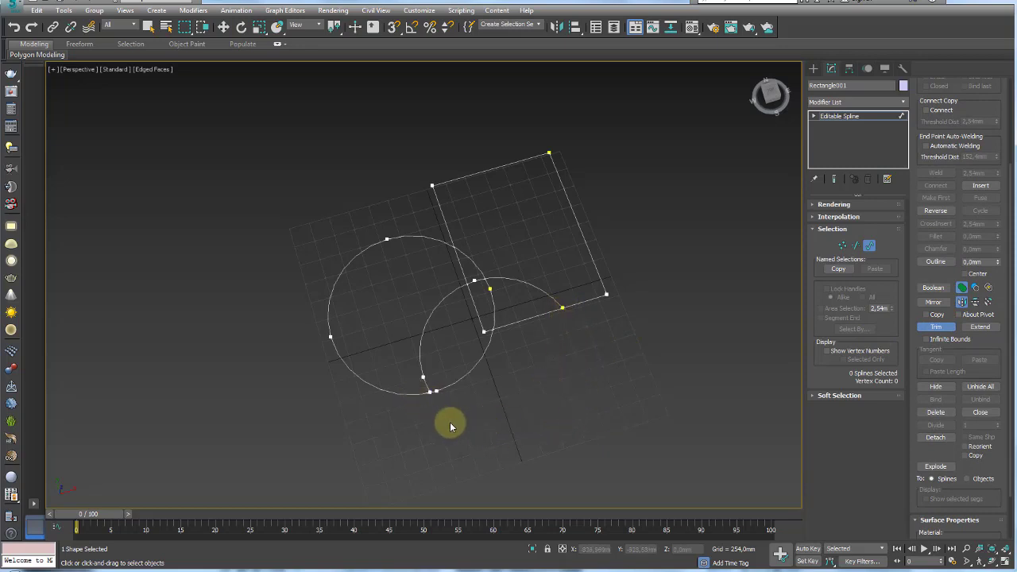
mouse_move(453, 422)
alt+middle_down()
mouse_move(525, 391)
mouse_move(534, 324)
alt+middle_up()
scroll(533, 323, up, 5)
mouse_move(470, 286)
alt+middle_down()
mouse_move(438, 261)
mouse_move(461, 236)
mouse_move(469, 246)
alt+middle_up()
scroll(469, 247, down, 5)
mouse_move(504, 302)
alt+middle_down()
mouse_move(494, 335)
mouse_move(529, 341)
alt+middle_up()
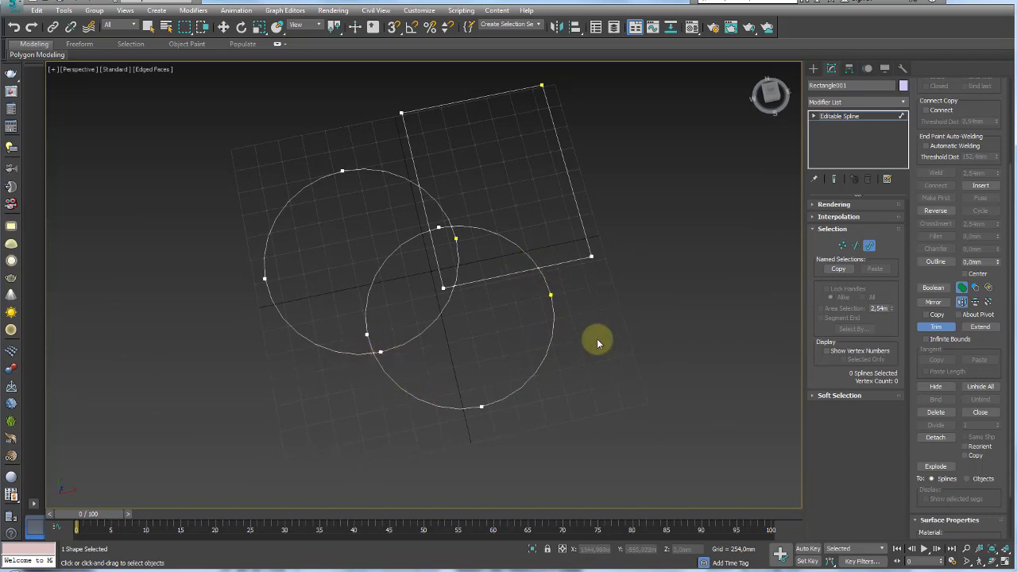
mouse_move(585, 340)
alt+middle_down()
mouse_move(585, 408)
mouse_move(546, 367)
mouse_move(614, 325)
mouse_move(638, 340)
mouse_move(628, 355)
alt+middle_up()
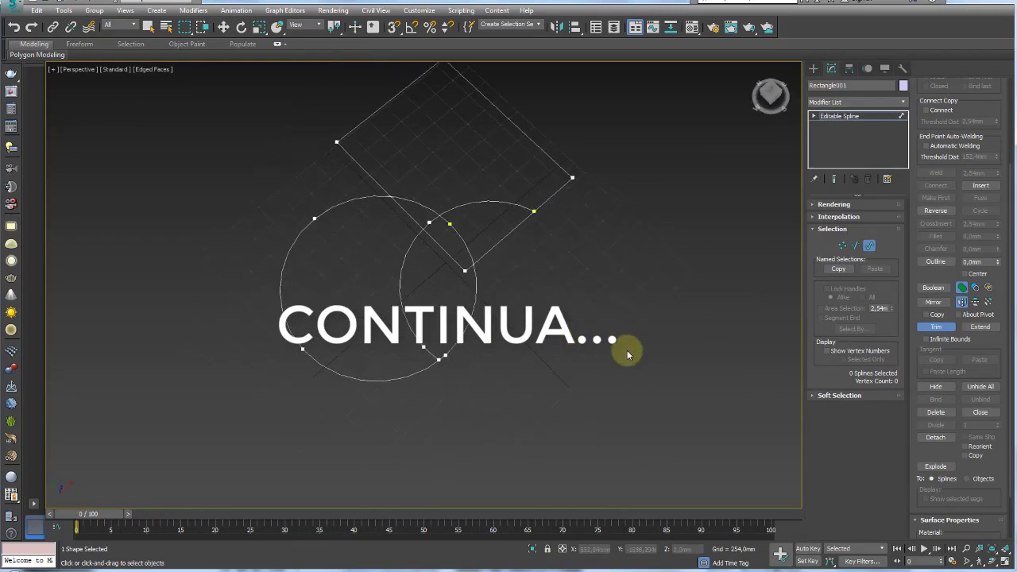